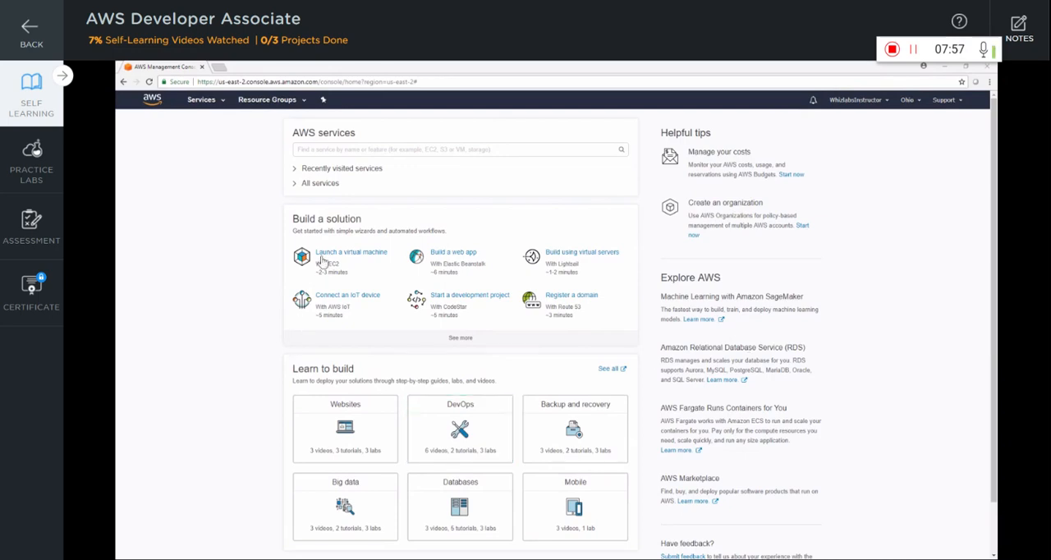
# Open the IAM service from the full list of AWS services and check the console's region selector
pyautogui.click(298, 187)
pyautogui.scroll(-5, 472, 379)
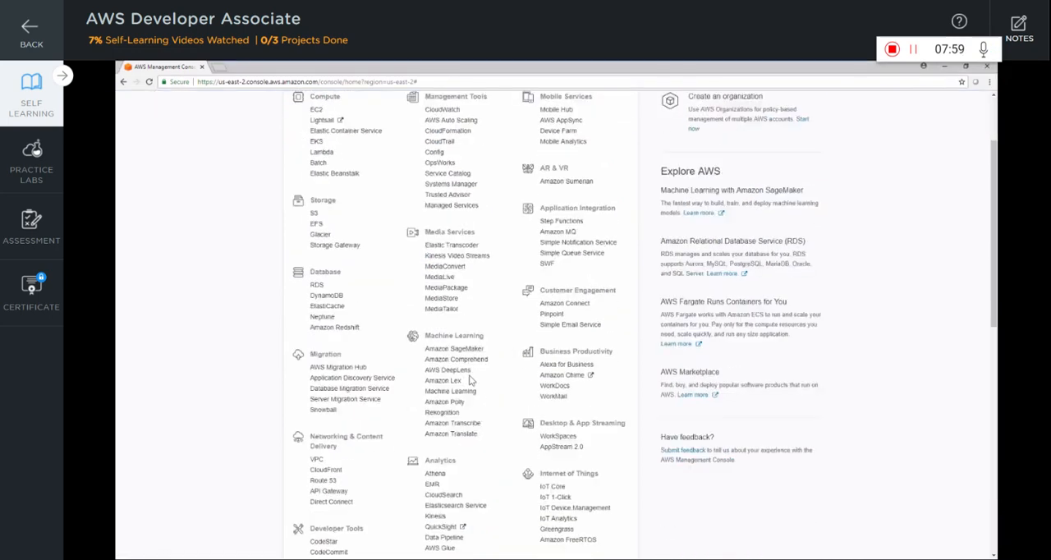
pyautogui.scroll(-3, 472, 380)
pyautogui.click(433, 339)
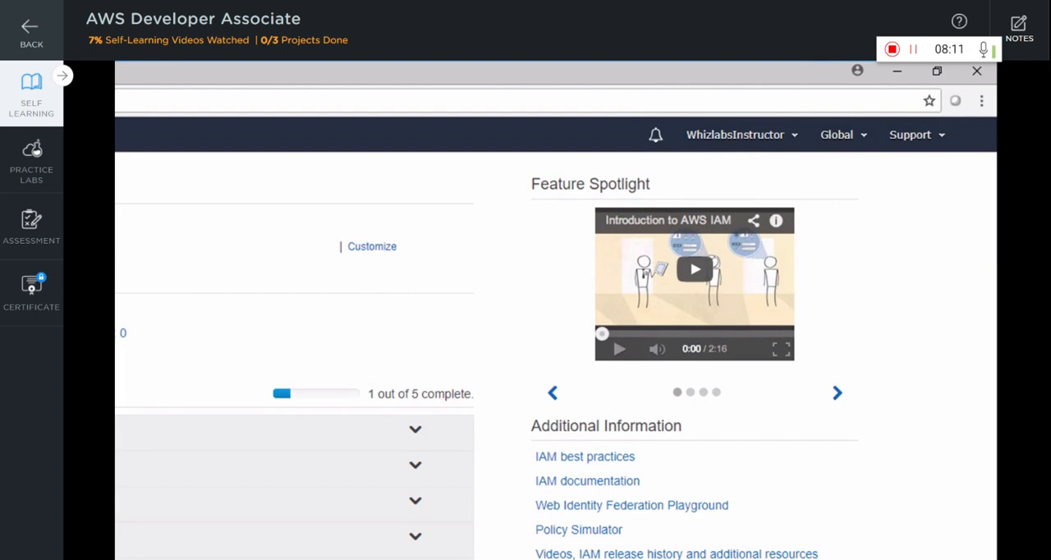
pyautogui.click(865, 137)
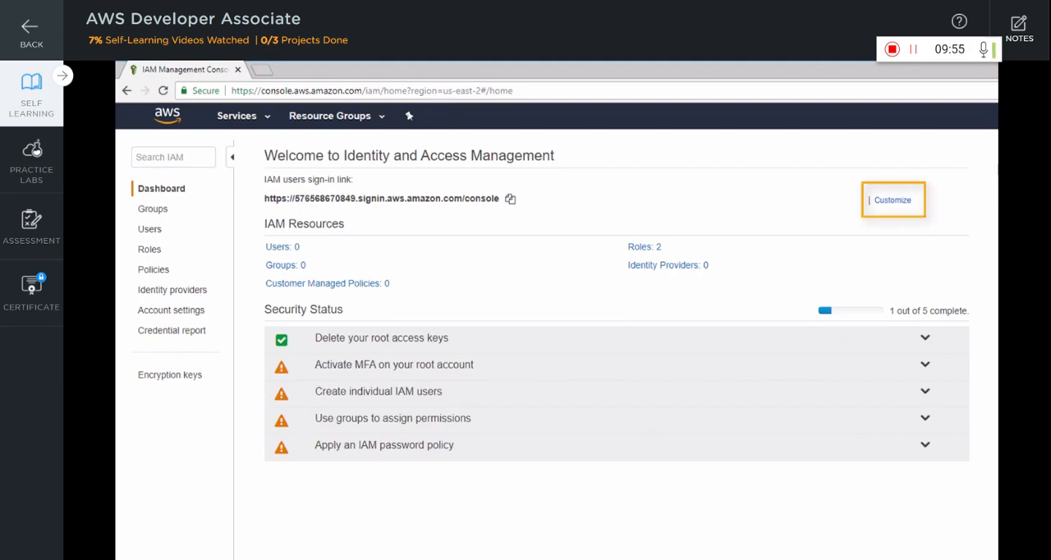
# Try to customize the IAM users sign-in link with the account alias WHIZCSAA
pyautogui.click(893, 210)
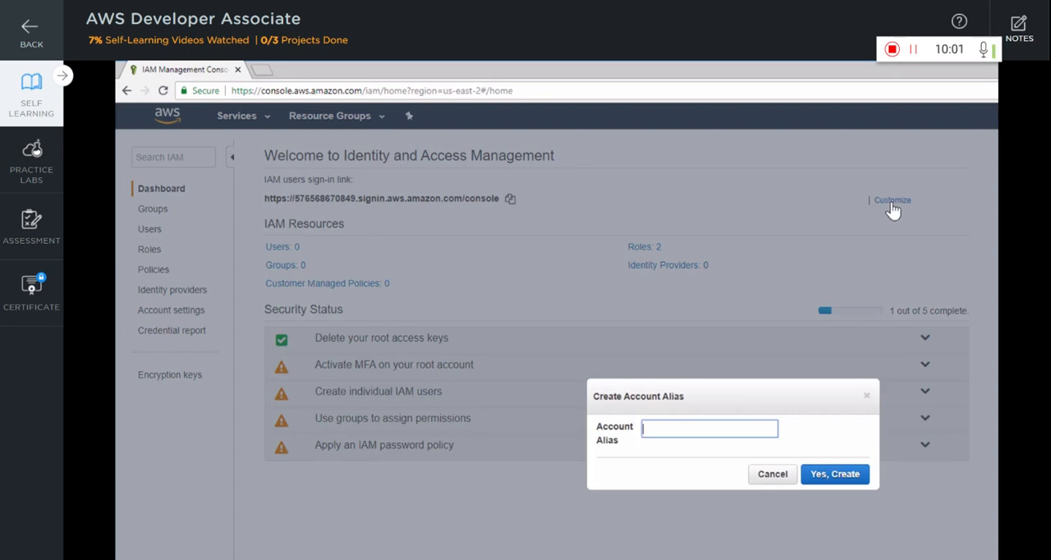
pyautogui.write('WHIZCSAA')
pyautogui.click(857, 481)
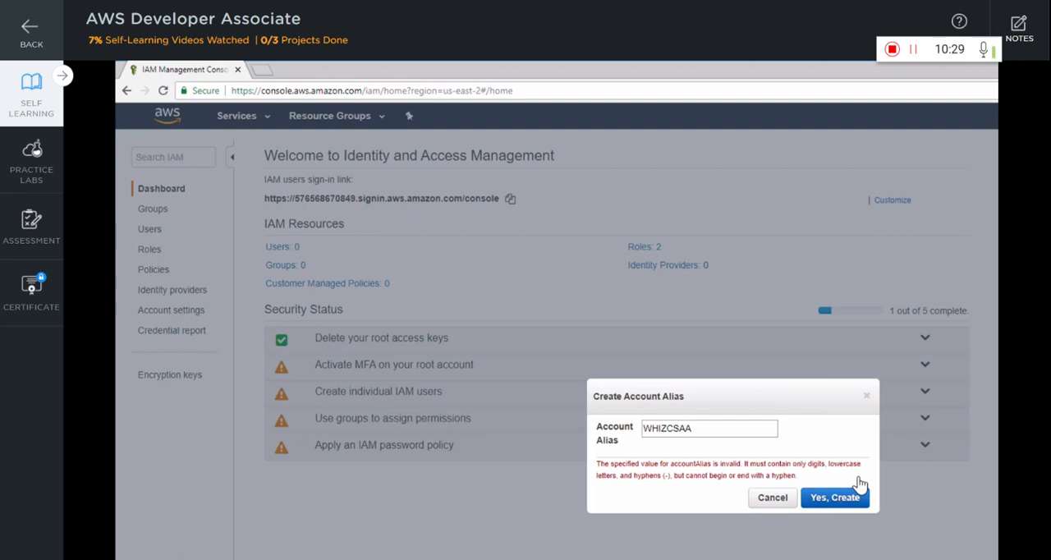
# Replace the alias with whiz-csaa and create it for the account
pyautogui.moveTo(705, 430); pyautogui.dragTo(606, 437)
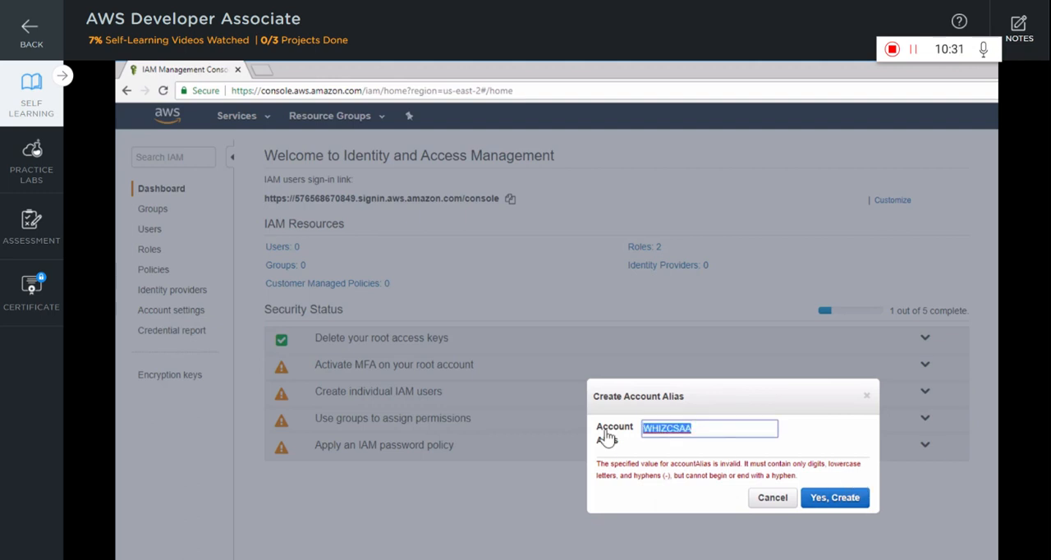
pyautogui.write('whi')
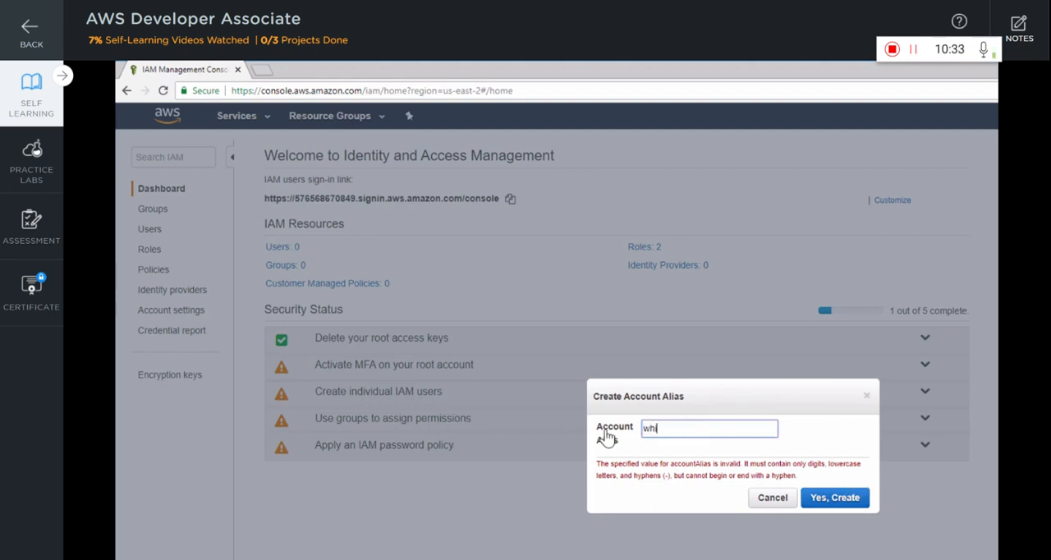
pyautogui.write('z-csaa')
pyautogui.click(859, 498)
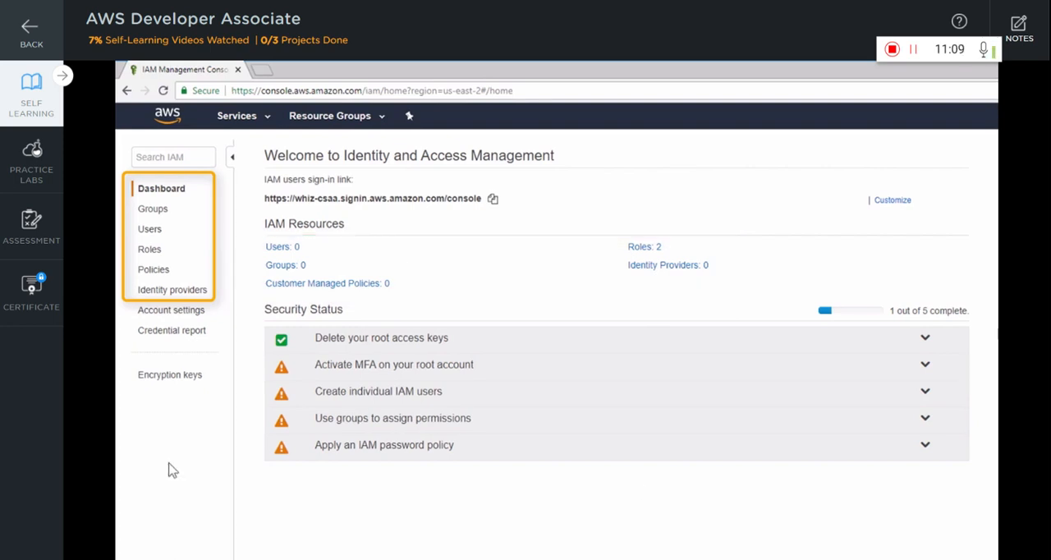
# Look at the list of IAM users and return to the IAM dashboard
pyautogui.click(284, 248)
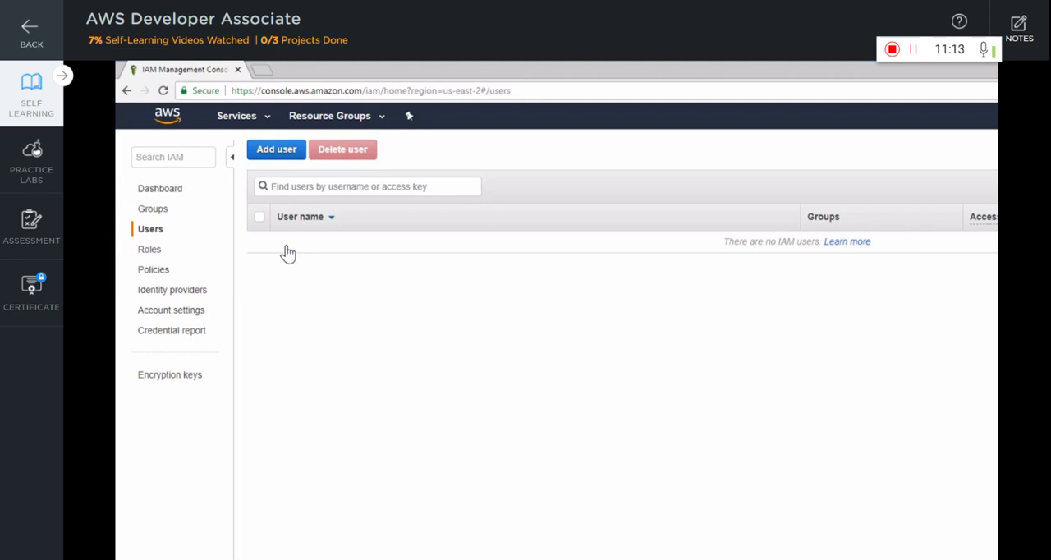
pyautogui.click(162, 191)
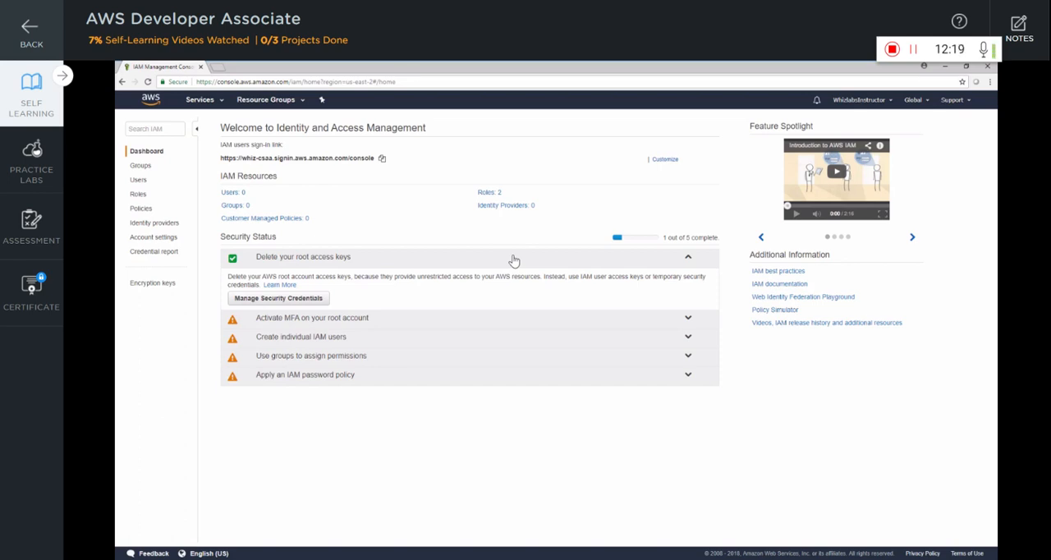
# Go from the root access keys item to the account's security credentials page and check the account menu
pyautogui.click(305, 299)
pyautogui.click(466, 340)
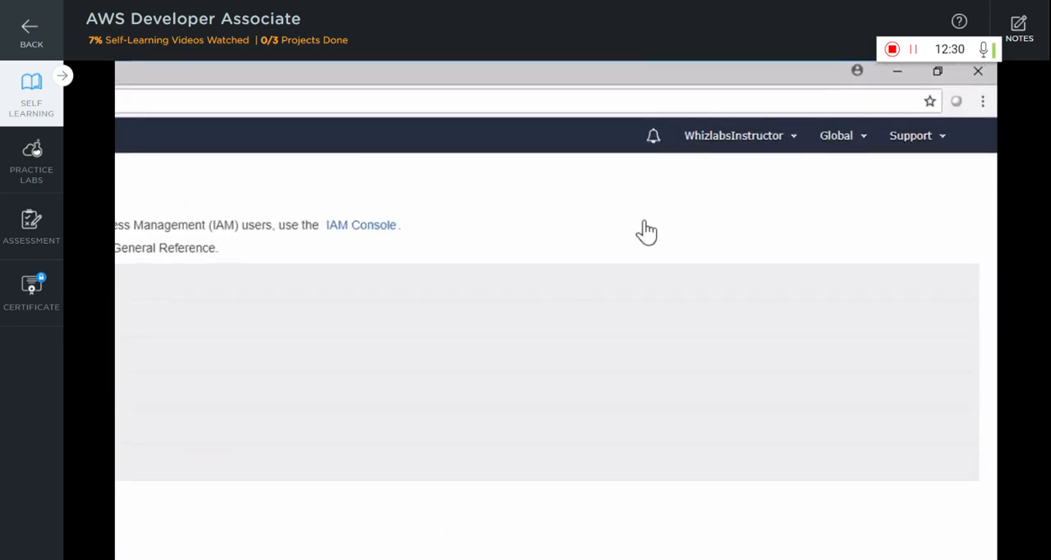
pyautogui.click(785, 144)
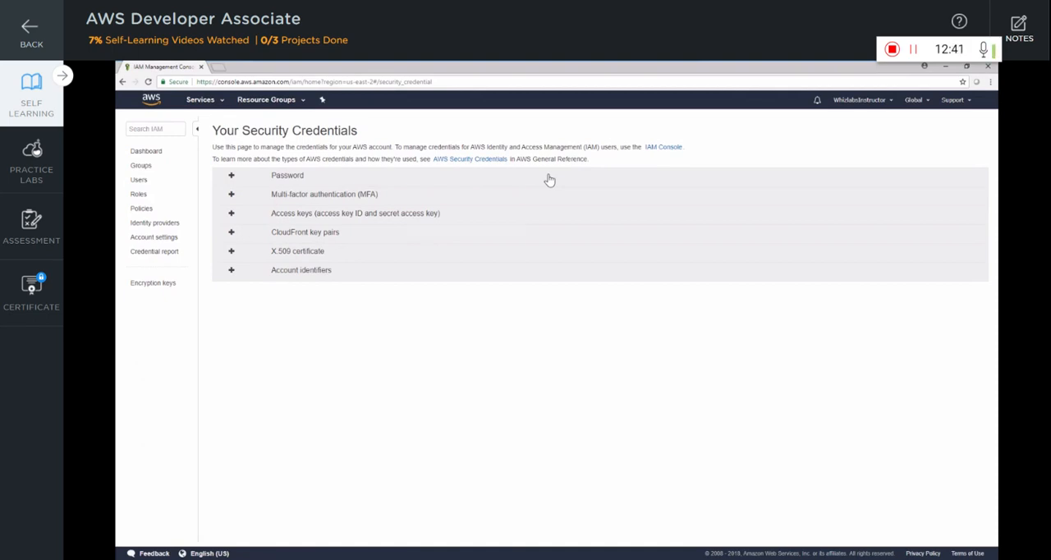
# Examine the Password, Multi-factor authentication (MFA) and Account identifiers sections of the security credentials, collapsing each one again
pyautogui.click(549, 180)
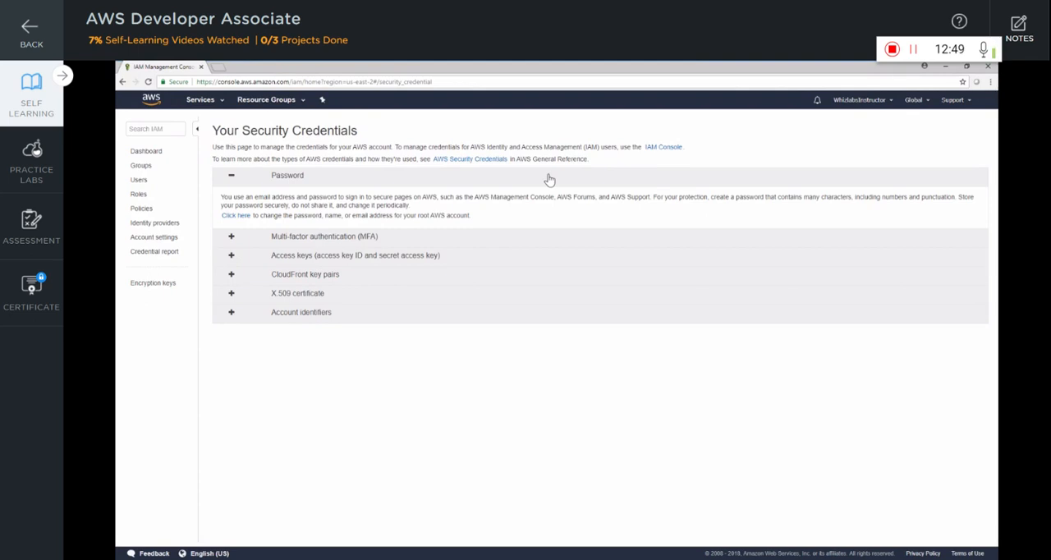
pyautogui.click(548, 177)
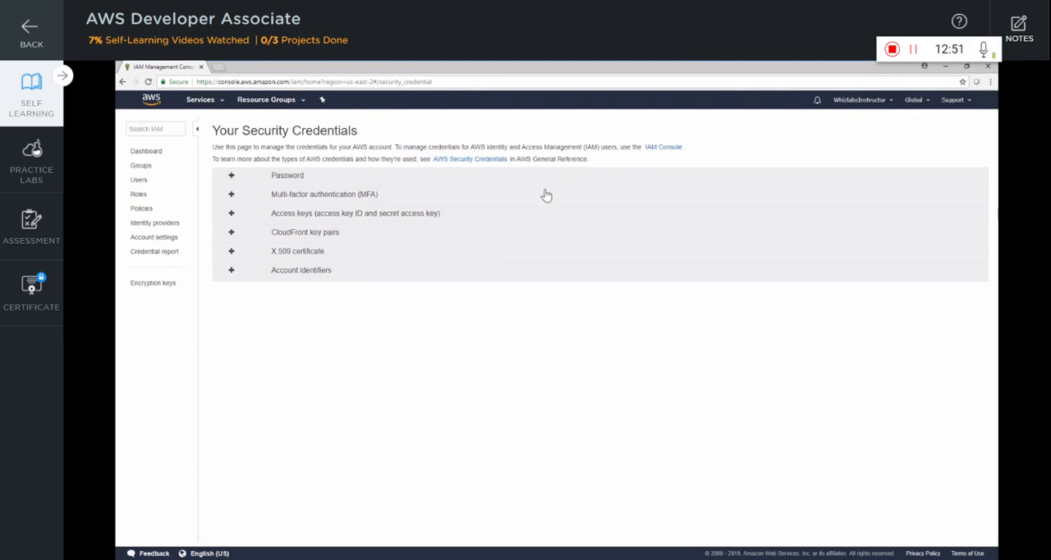
pyautogui.click(545, 195)
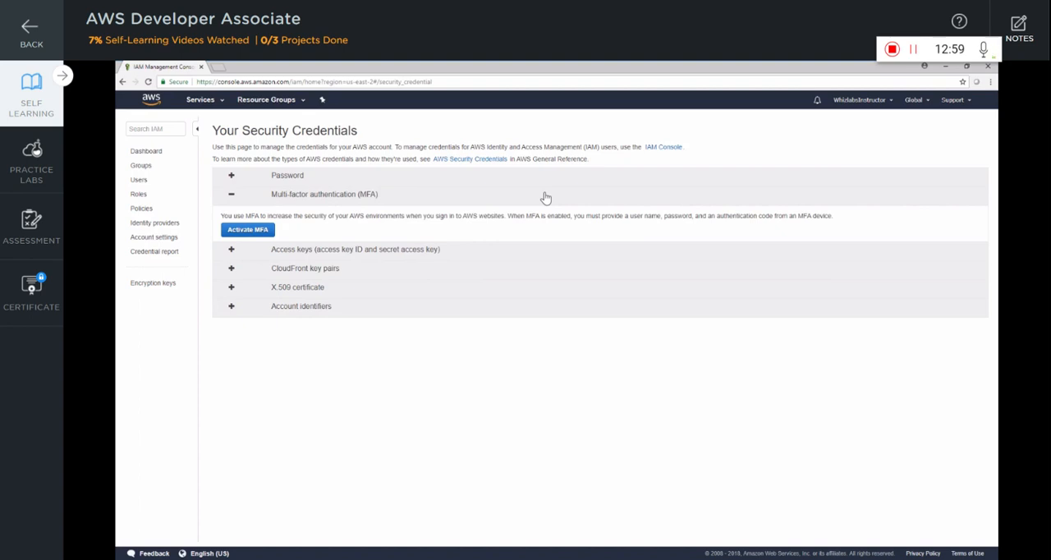
pyautogui.click(545, 197)
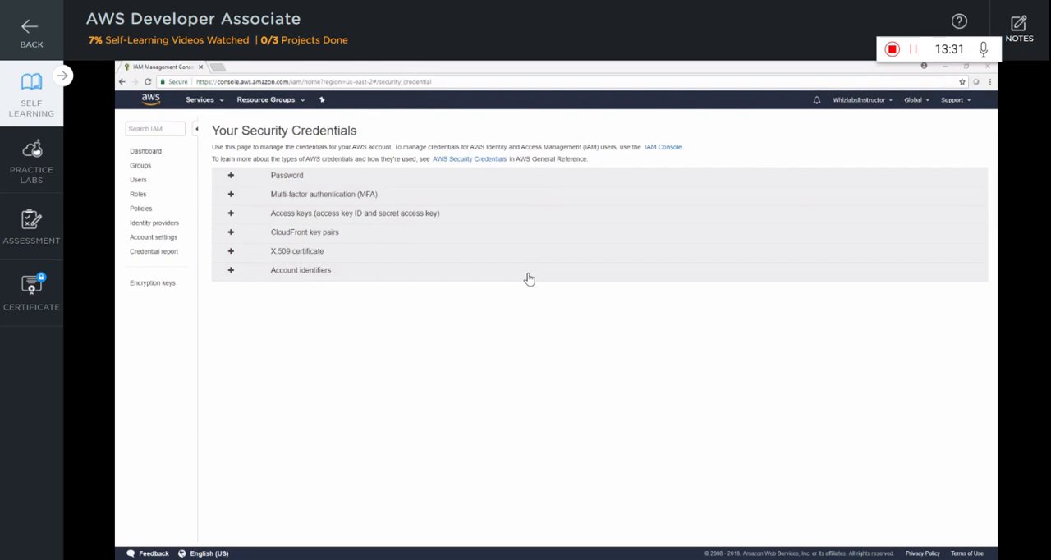
pyautogui.click(529, 278)
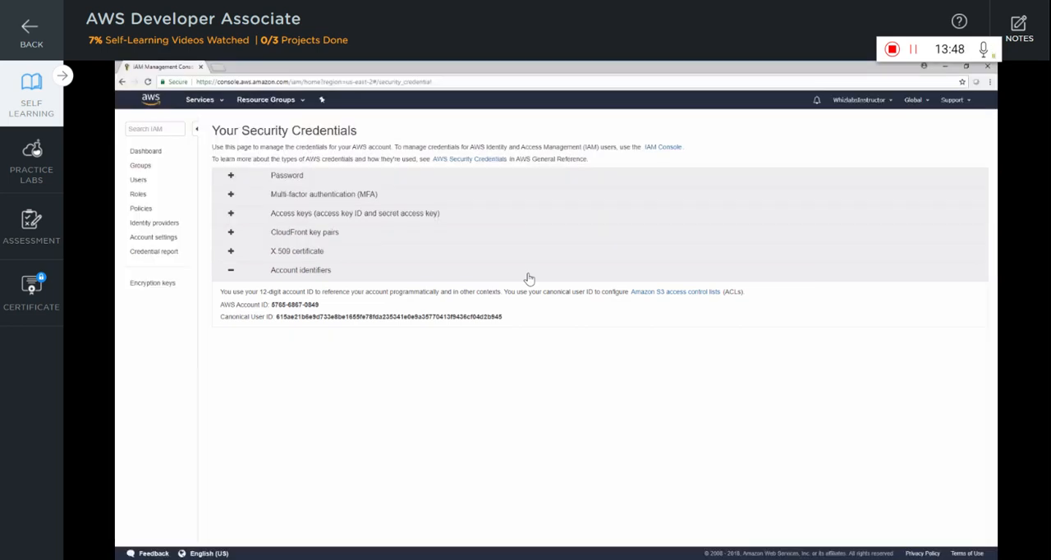
pyautogui.click(529, 277)
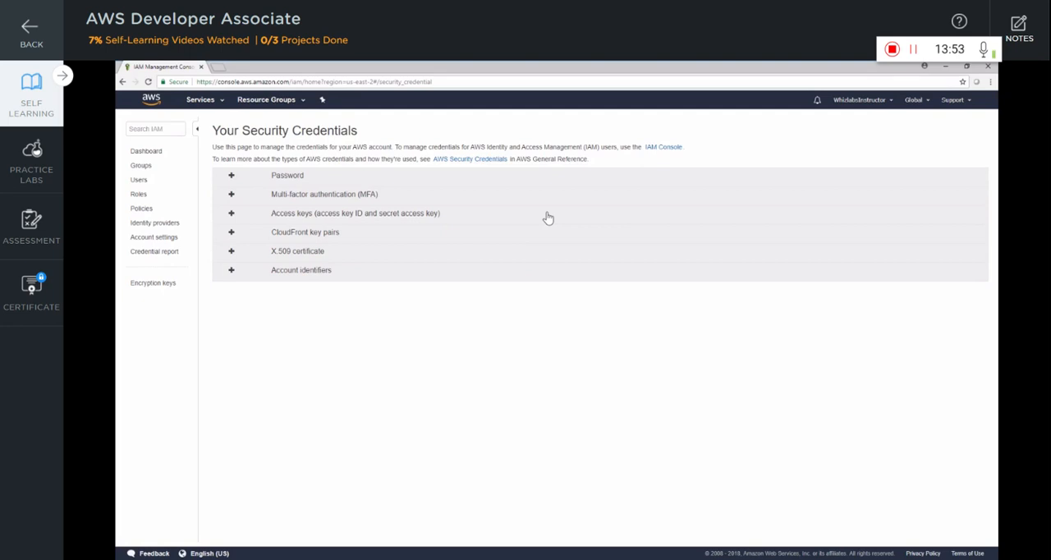
# Create a new root access key, reveal its ID and secret, and download the key file
pyautogui.click(548, 218)
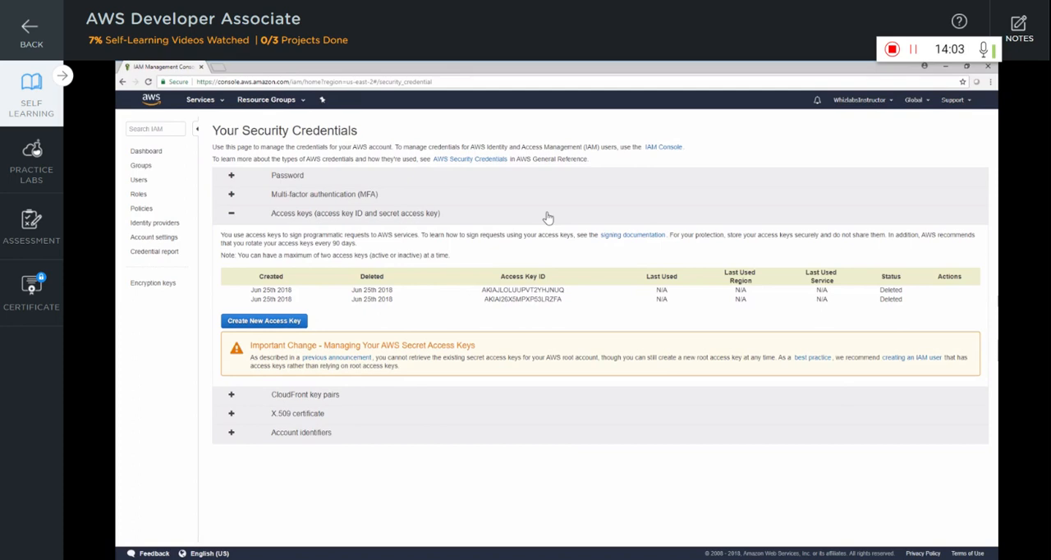
pyautogui.click(291, 323)
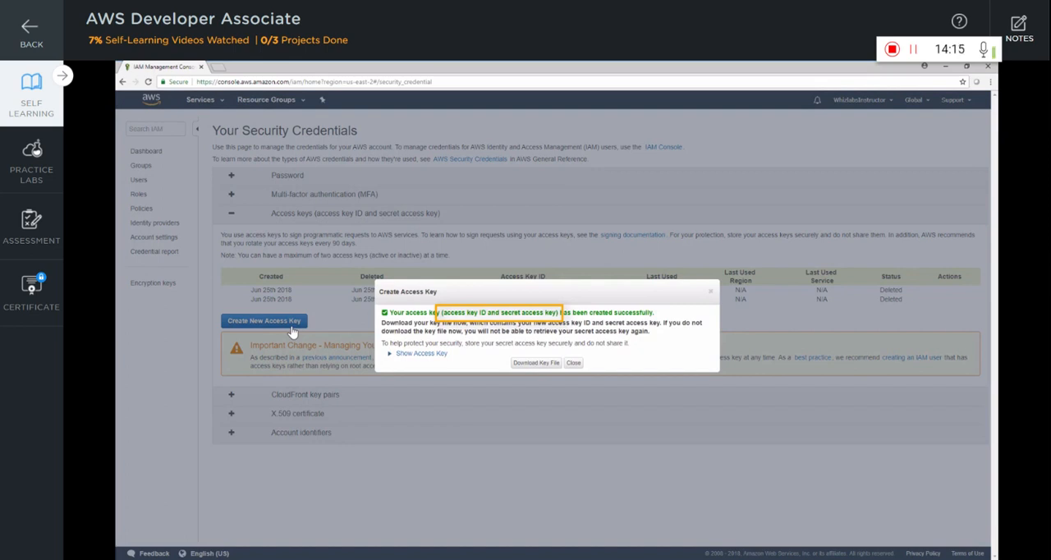
pyautogui.click(394, 356)
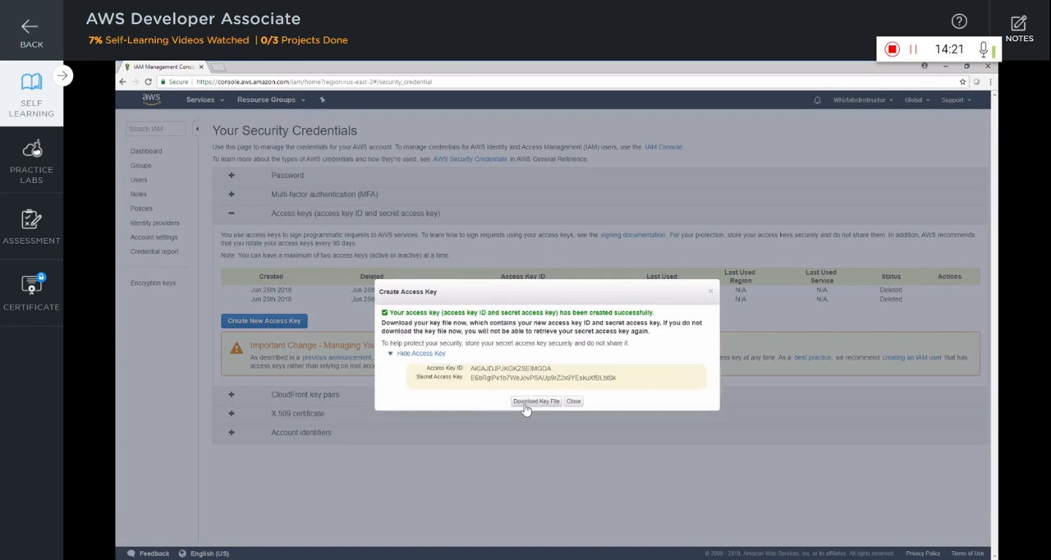
pyautogui.click(526, 405)
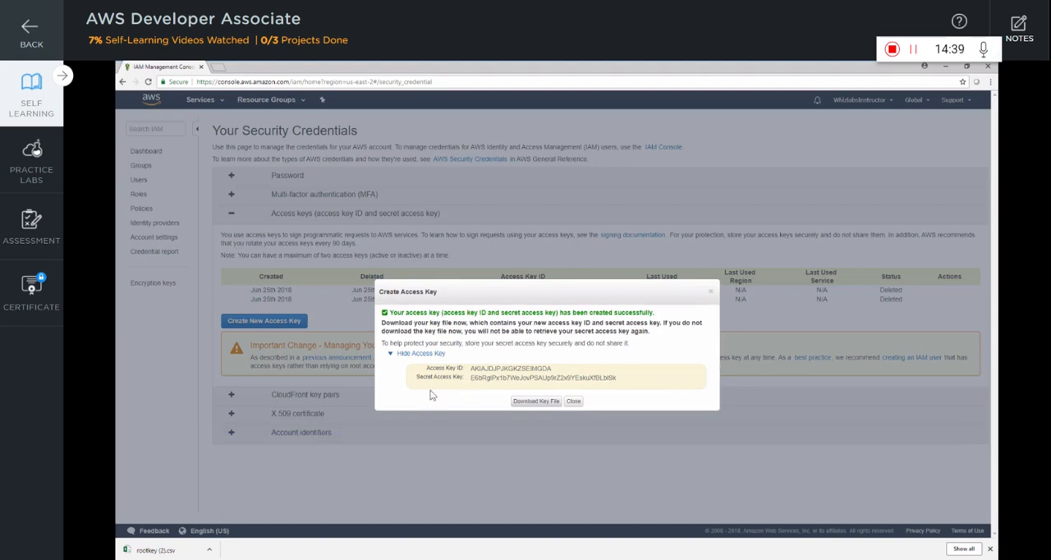
pyautogui.click(573, 402)
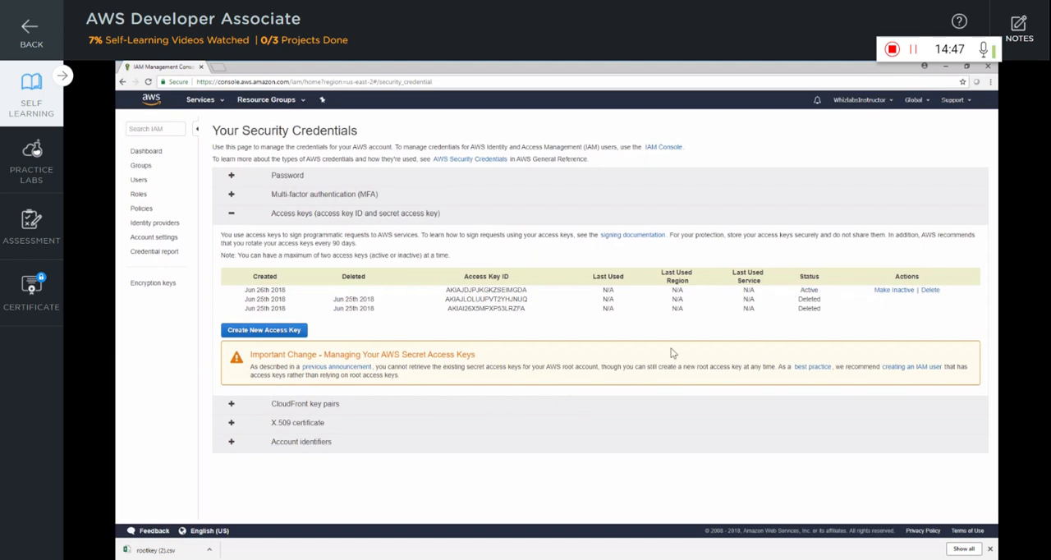
# Return through the dashboard to the root account's security credentials and delete the active access key created on Jun 26th 2018
pyautogui.click(154, 158)
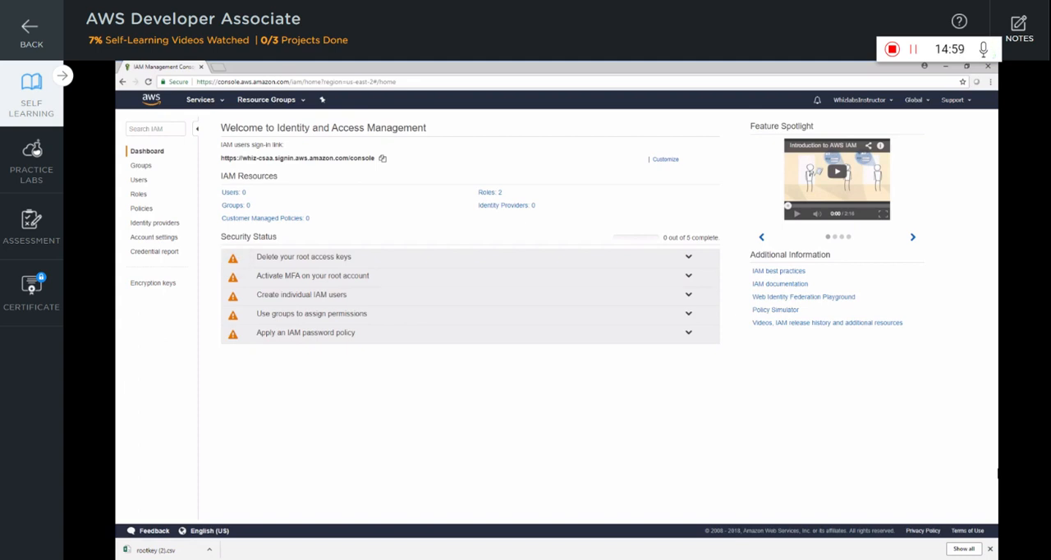
pyautogui.click(688, 257)
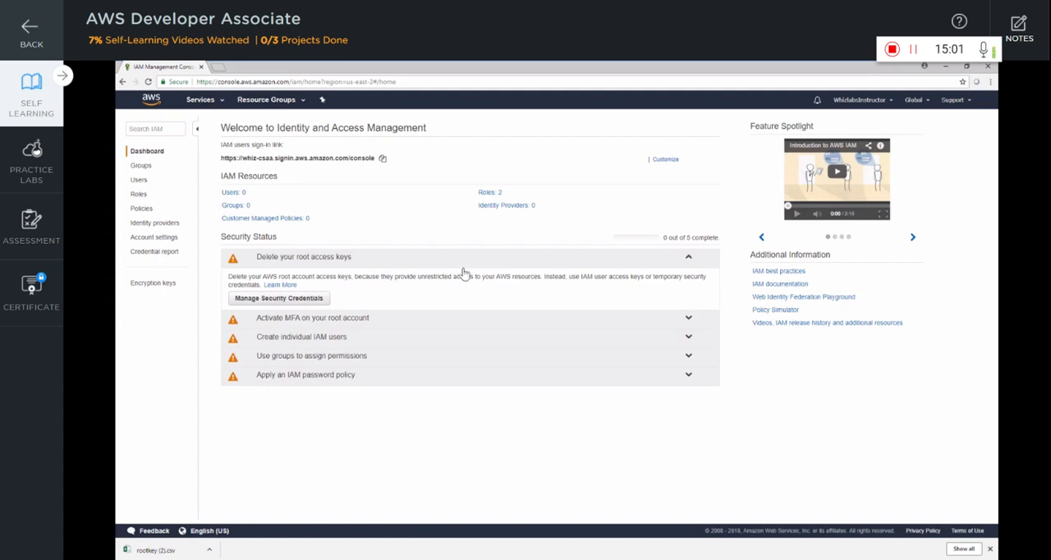
pyautogui.click(317, 300)
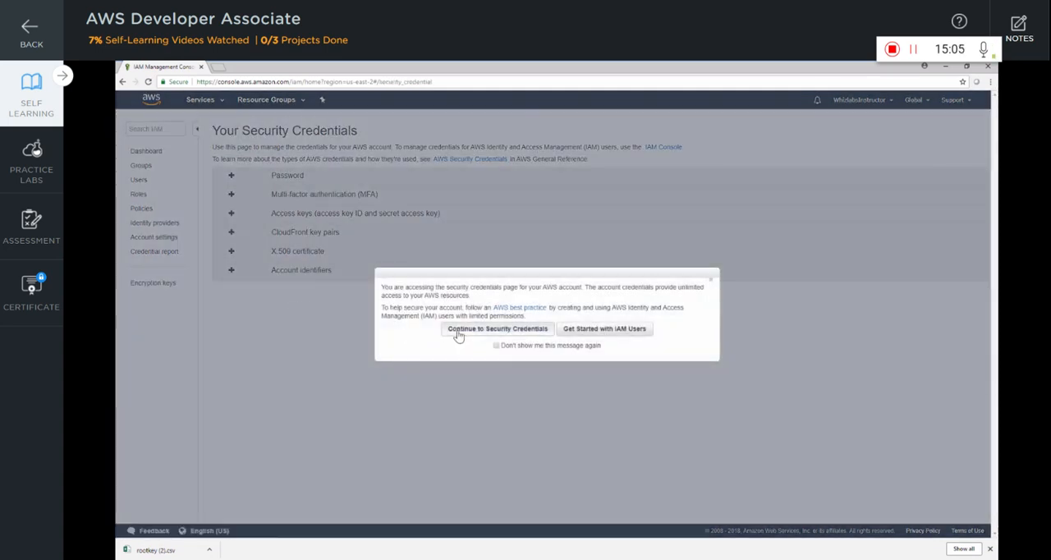
pyautogui.click(452, 331)
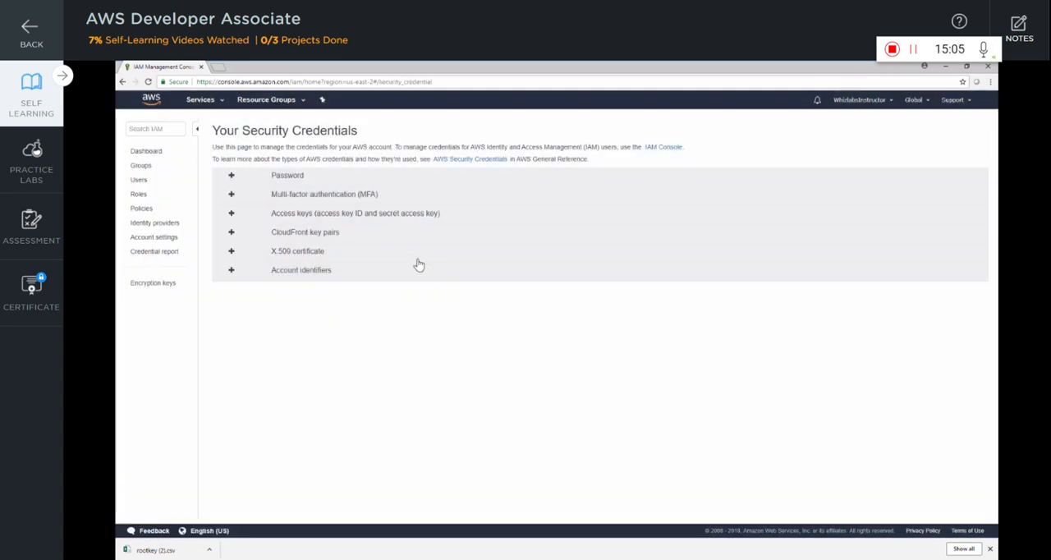
pyautogui.click(455, 216)
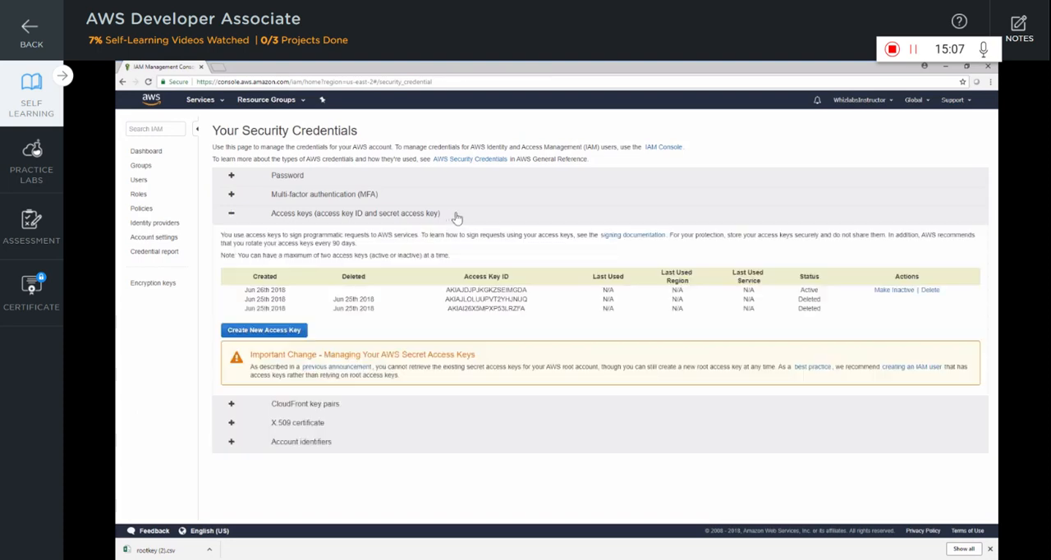
pyautogui.click(930, 291)
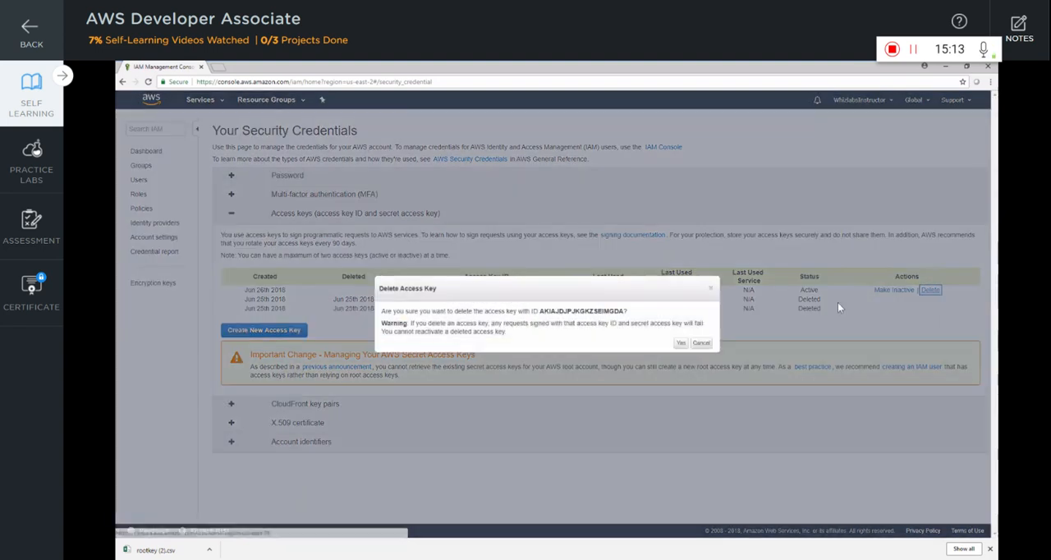
pyautogui.click(678, 344)
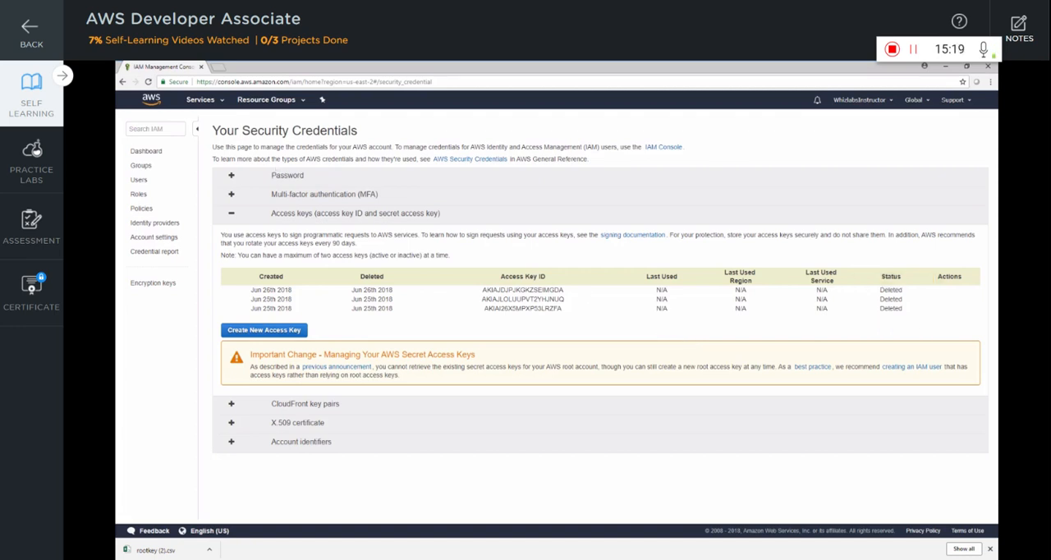
# Open the MFA device management for the root account from the dashboard's security status
pyautogui.click(142, 154)
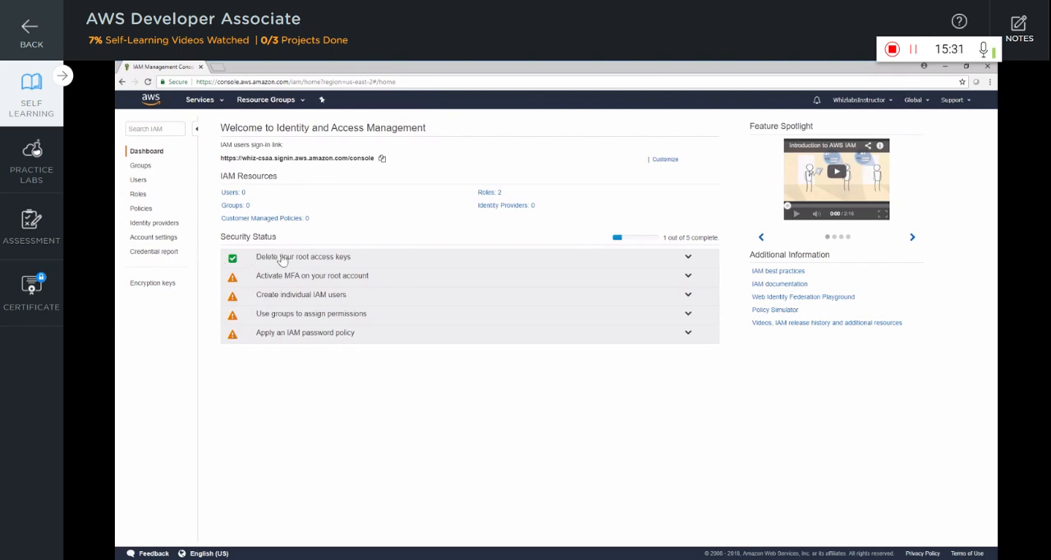
pyautogui.click(409, 282)
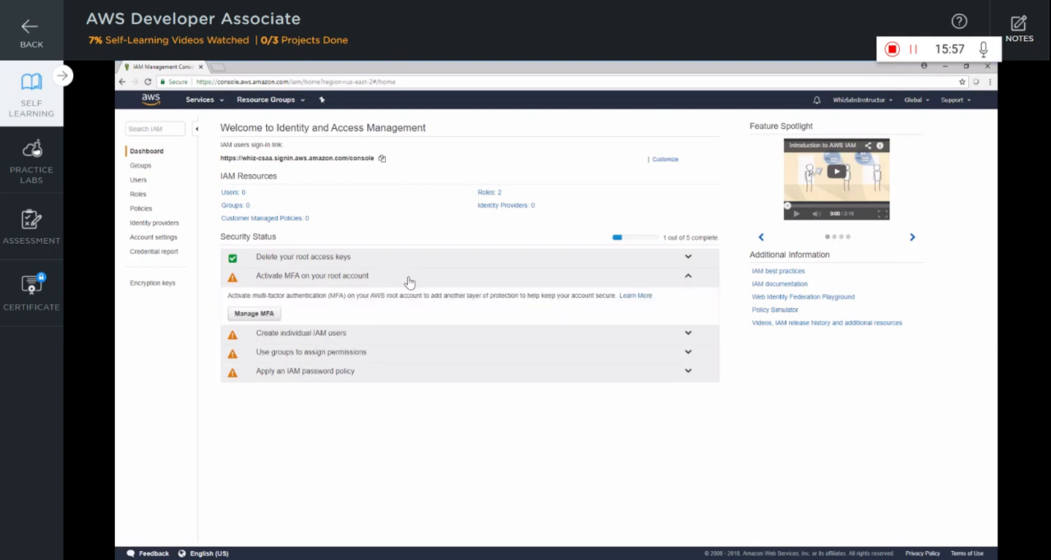
pyautogui.click(263, 315)
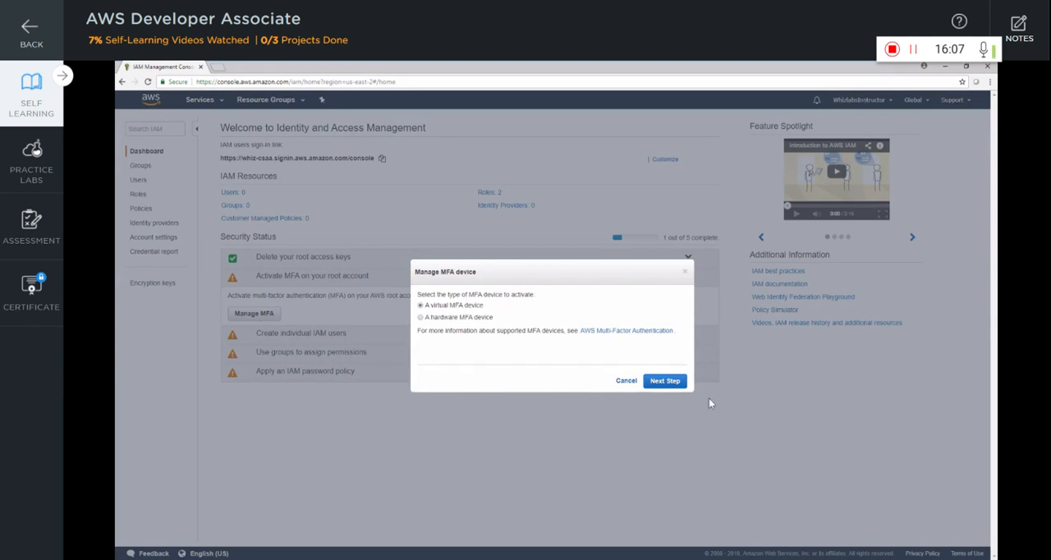
# Consult the AWS Multi-Factor Authentication page for the MFA form factors and the supported virtual MFA applications
pyautogui.click(658, 332)
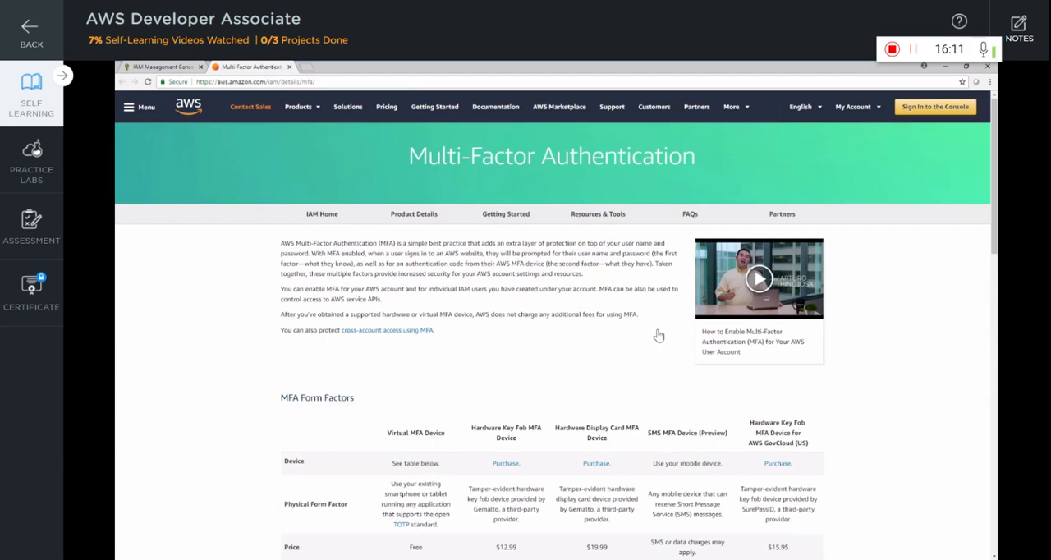
pyautogui.scroll(-4, 657, 335)
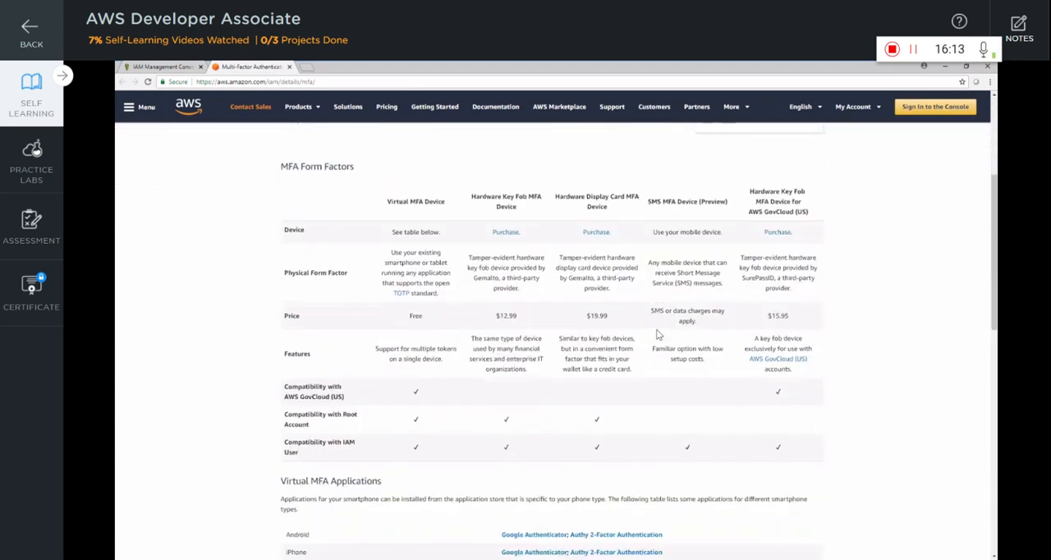
pyautogui.scroll(-3, 658, 334)
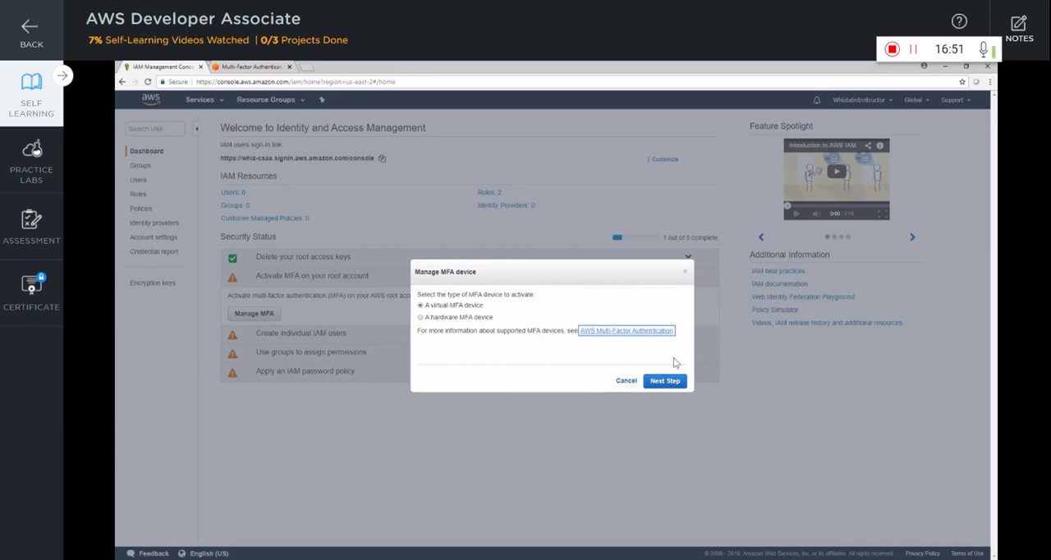
# Set up a virtual MFA device for the root account, entering two consecutive authentication codes, and activate it
pyautogui.click(671, 381)
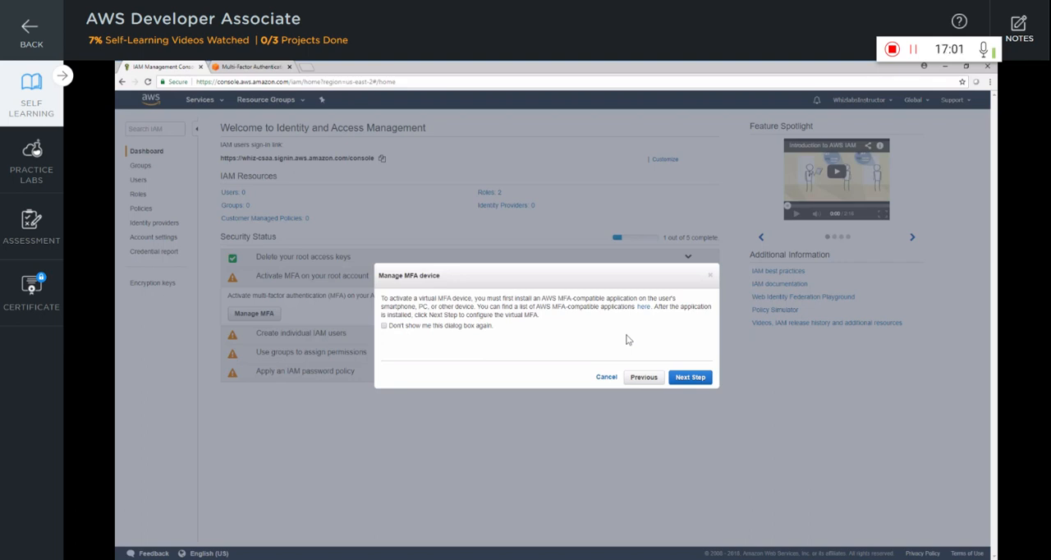
pyautogui.click(689, 379)
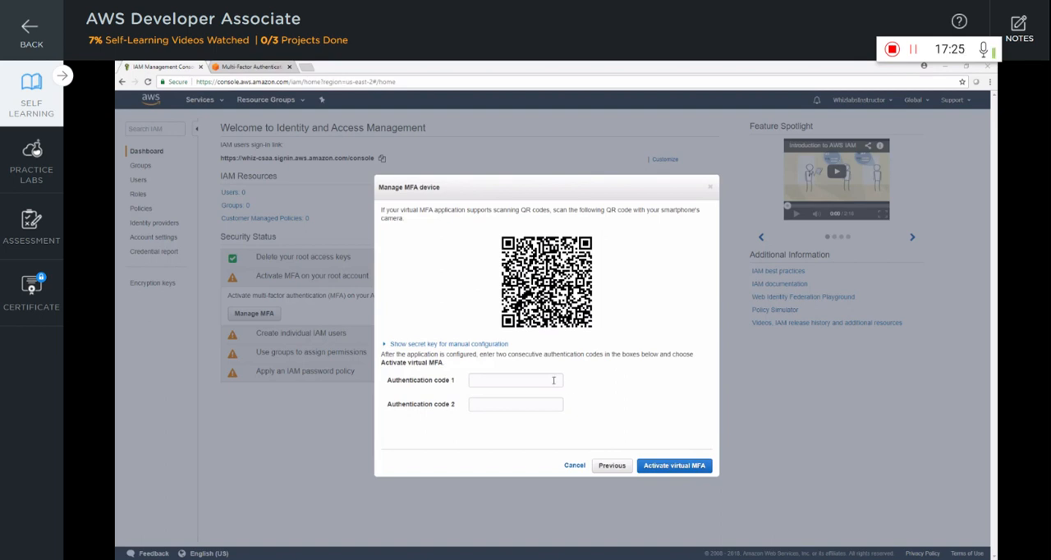
pyautogui.click(554, 380)
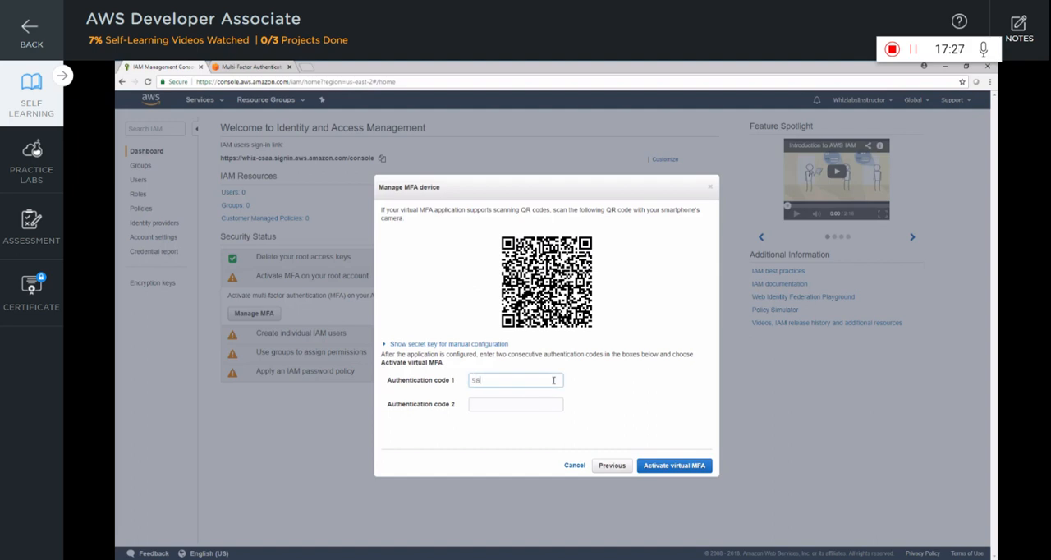
pyautogui.click(533, 406)
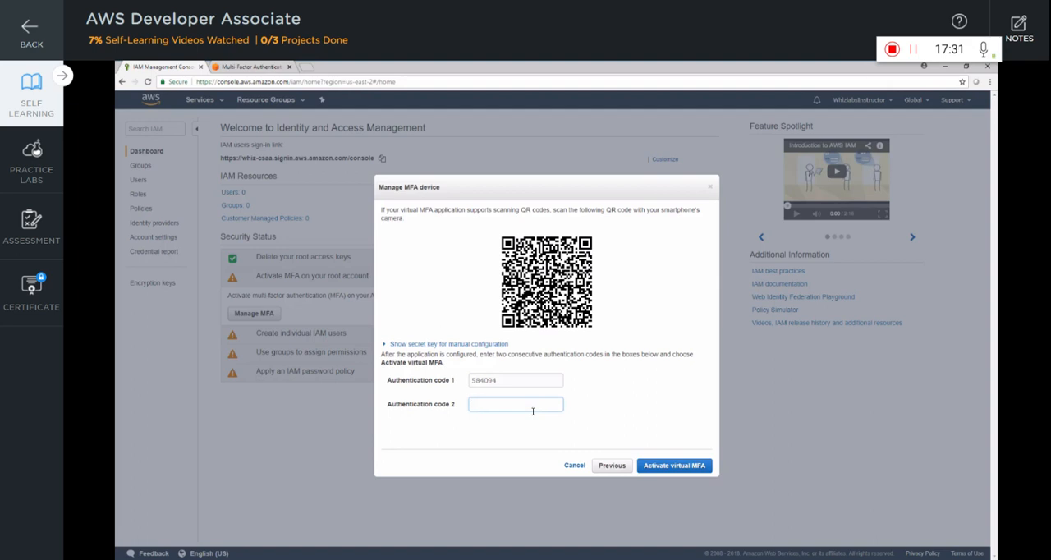
pyautogui.click(677, 466)
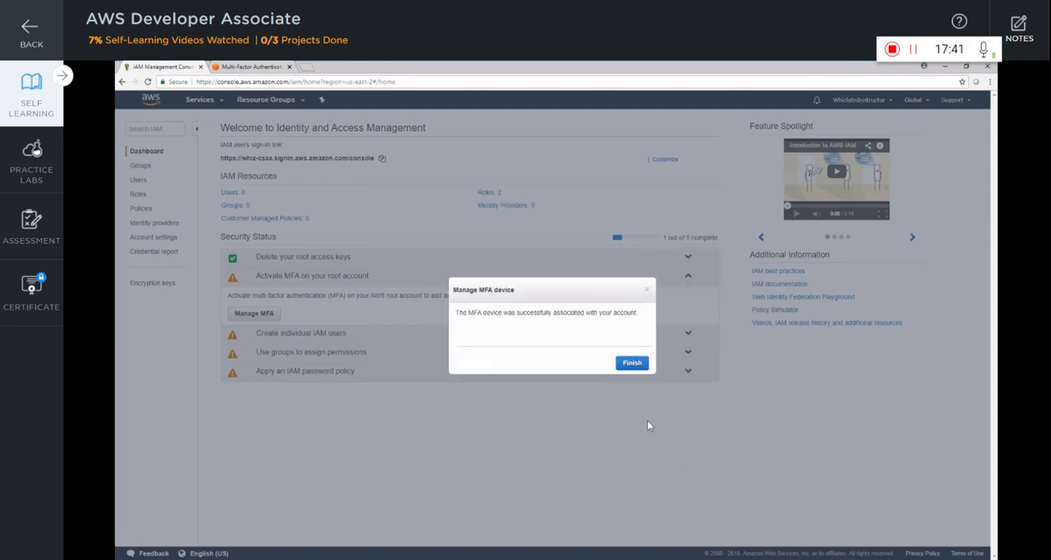
pyautogui.click(628, 362)
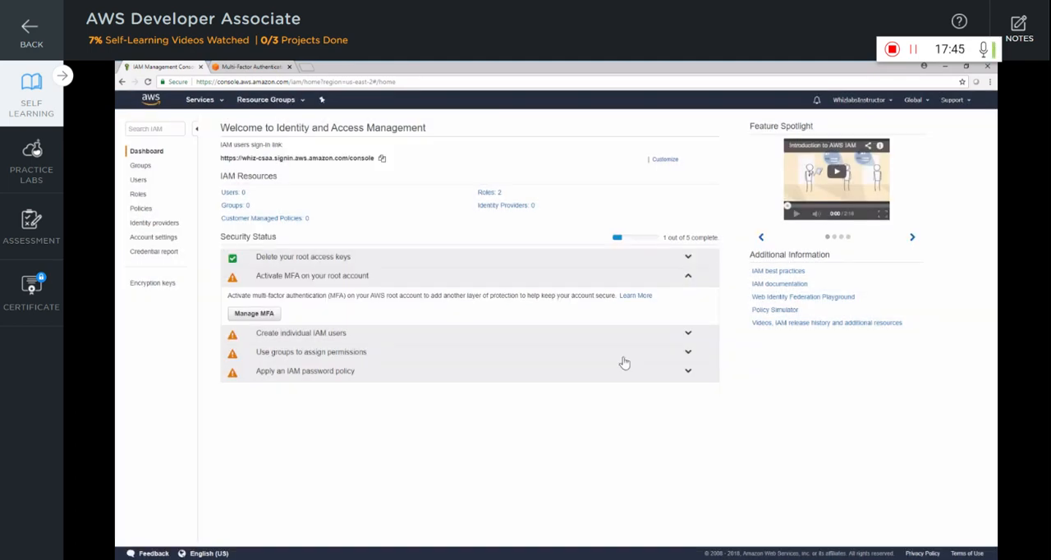
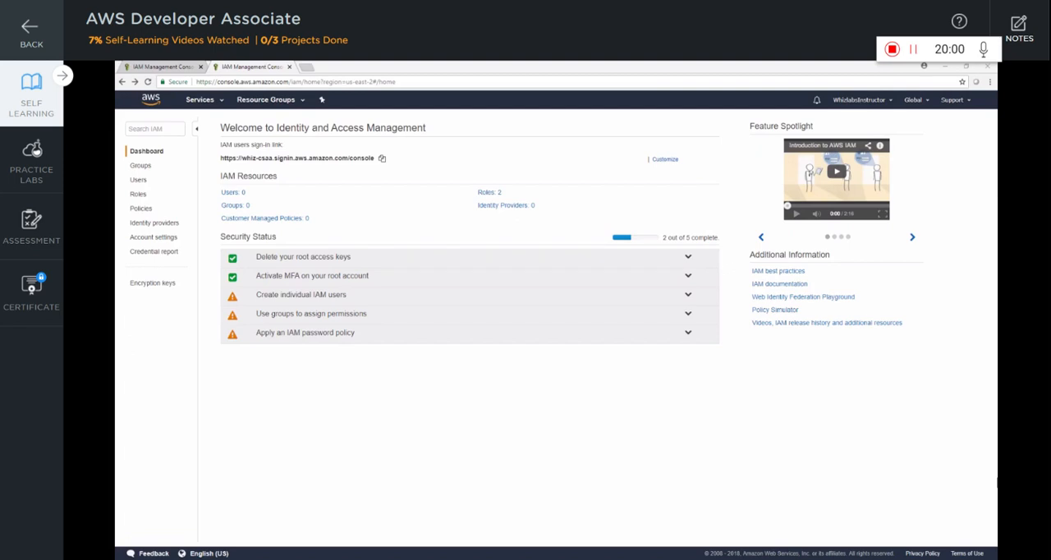
# Start adding an IAM user, entering the user name and enabling both programmatic access and AWS Management Console access
pyautogui.click(139, 182)
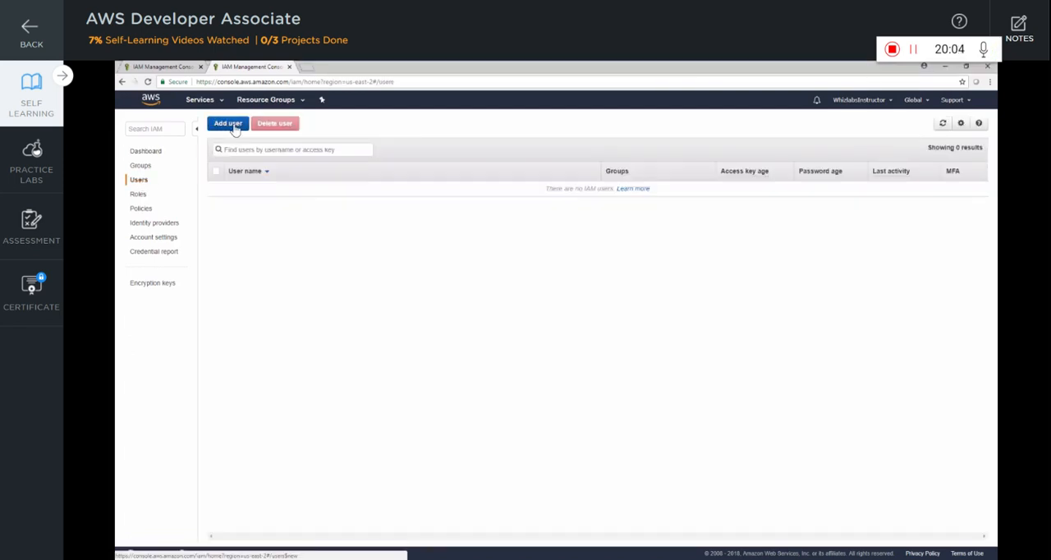
pyautogui.click(234, 128)
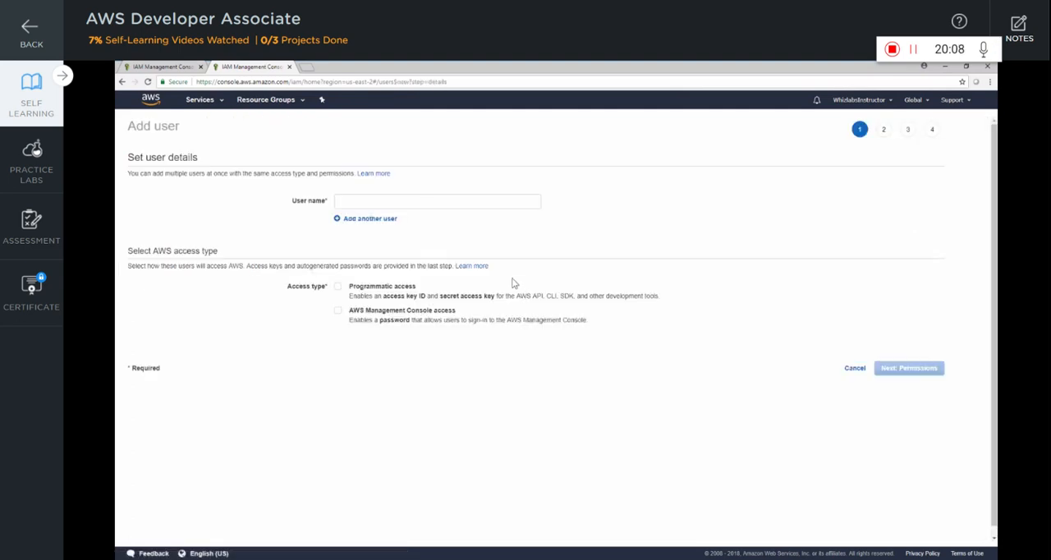
pyautogui.click(447, 202)
pyautogui.write('Bob')
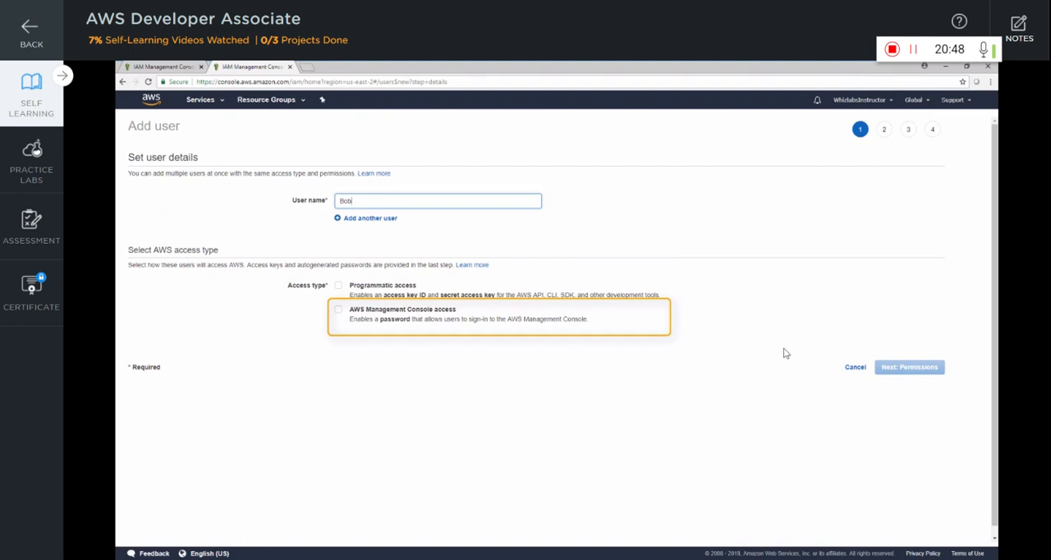
pyautogui.click(339, 286)
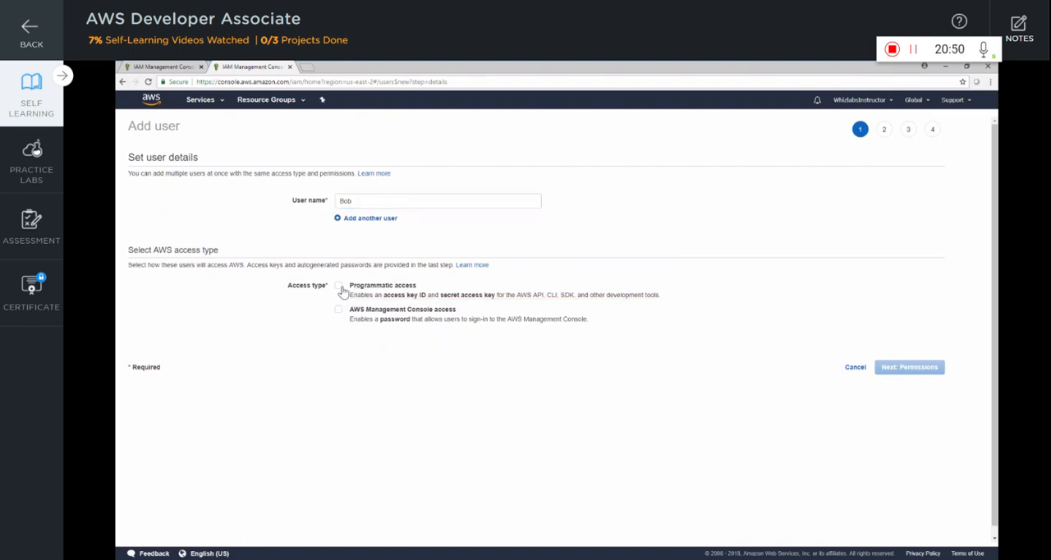
pyautogui.click(339, 311)
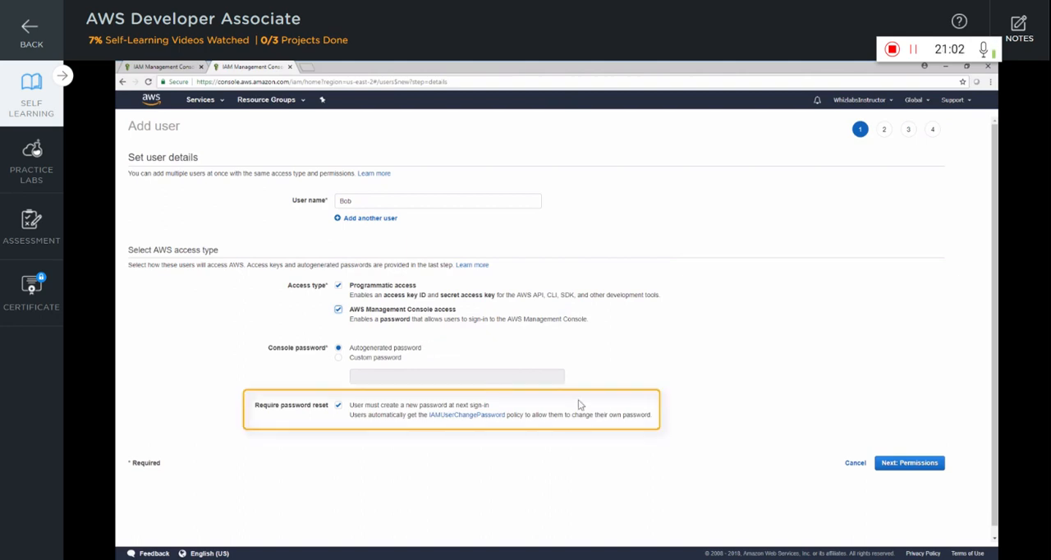
pyautogui.scroll(-1, 455, 447)
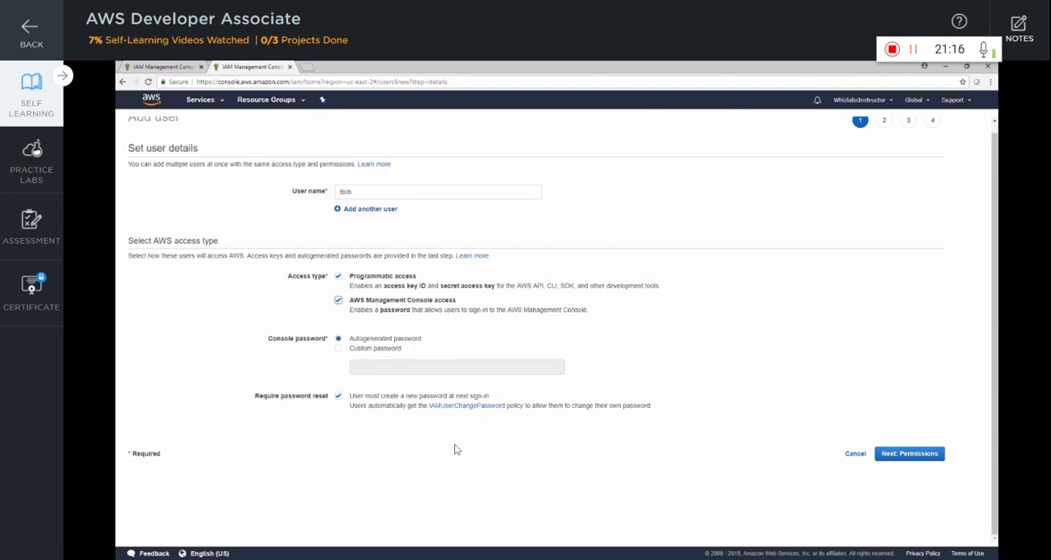
pyautogui.click(338, 397)
pyautogui.click(925, 460)
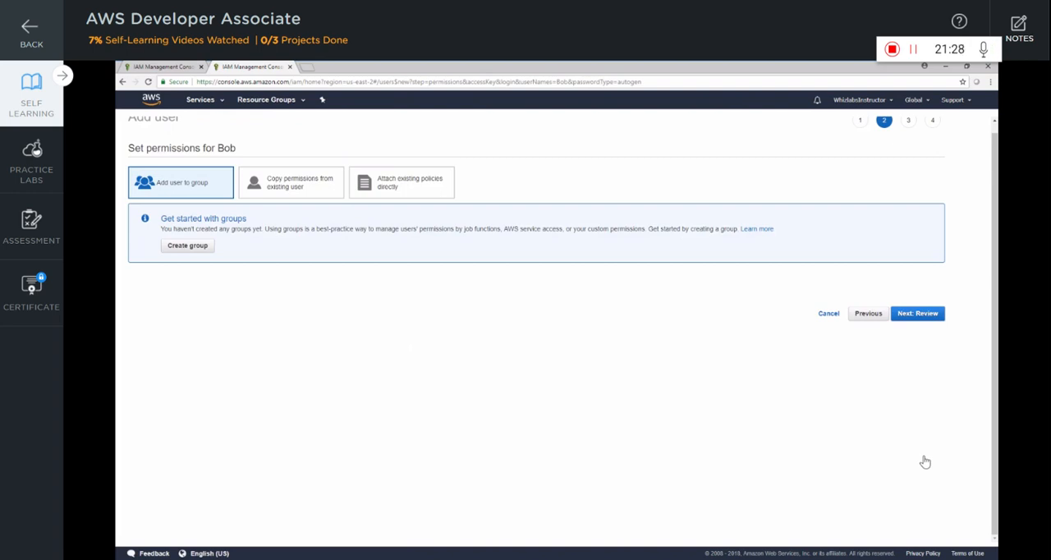
pyautogui.click(919, 313)
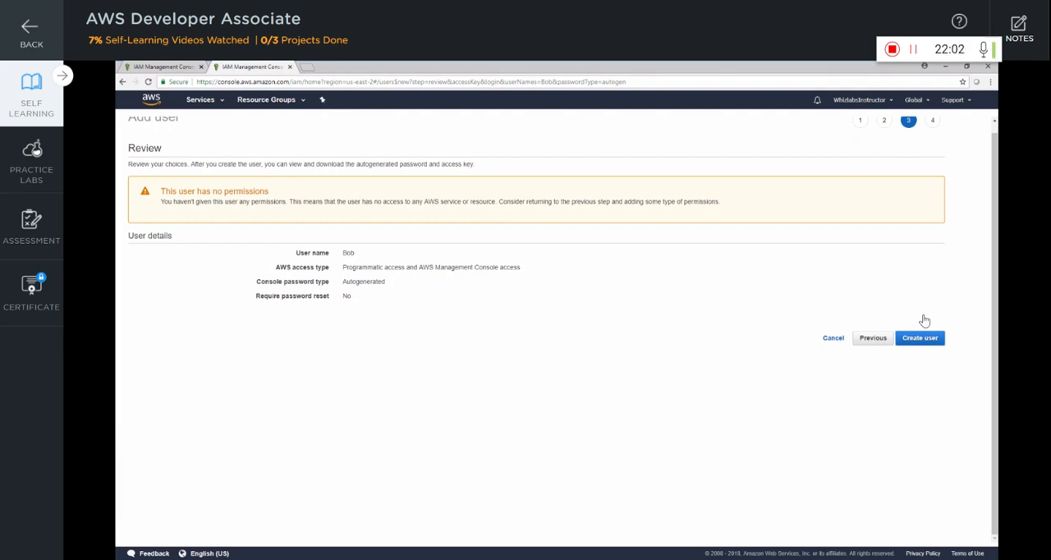
pyautogui.click(881, 339)
pyautogui.click(875, 317)
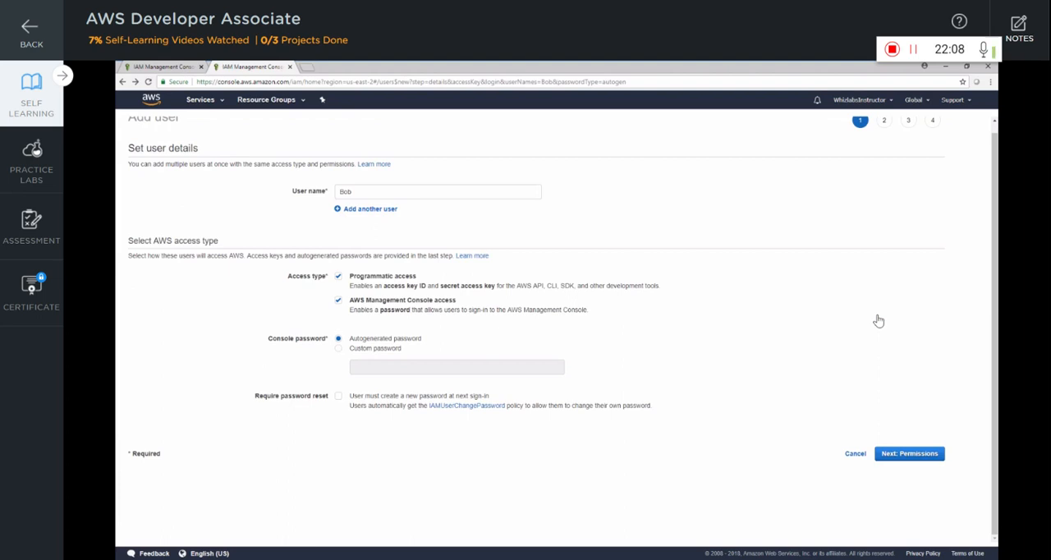
pyautogui.click(338, 396)
# Search the existing policies for Ec2, attach AmazonEC2FullAccess directly to the new user, and create the user
pyautogui.click(895, 458)
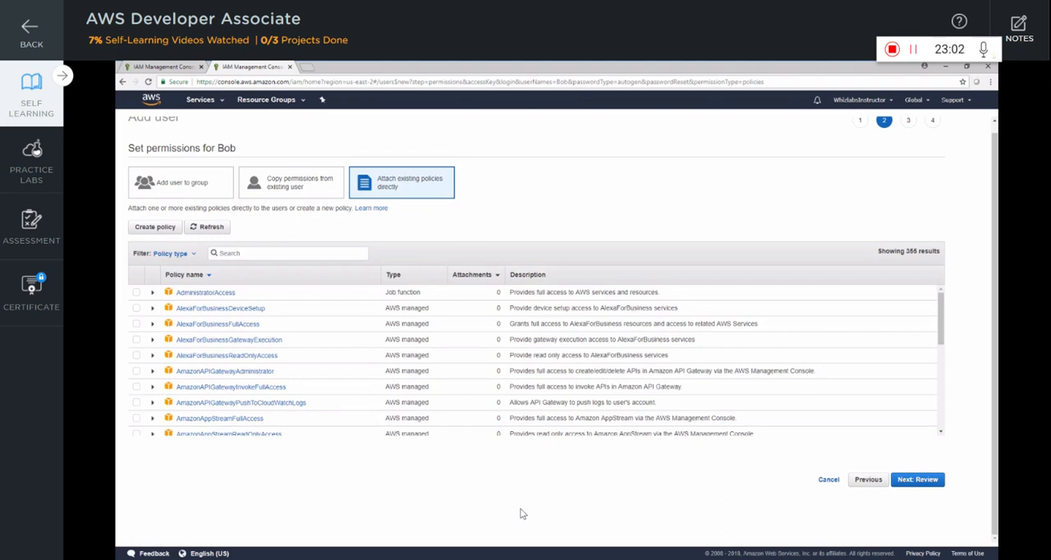
pyautogui.click(285, 254)
pyautogui.write('Ec2')
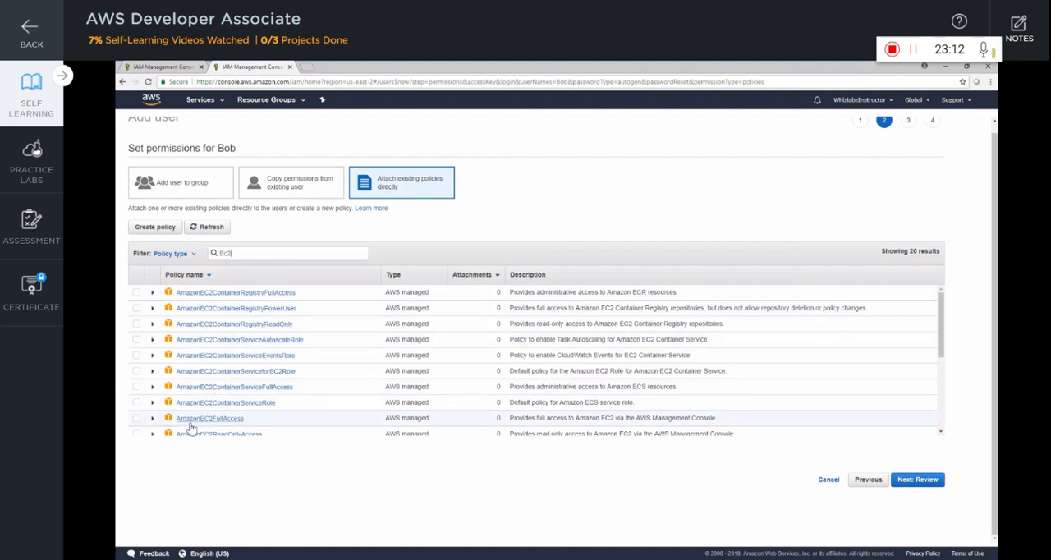
pyautogui.click(137, 418)
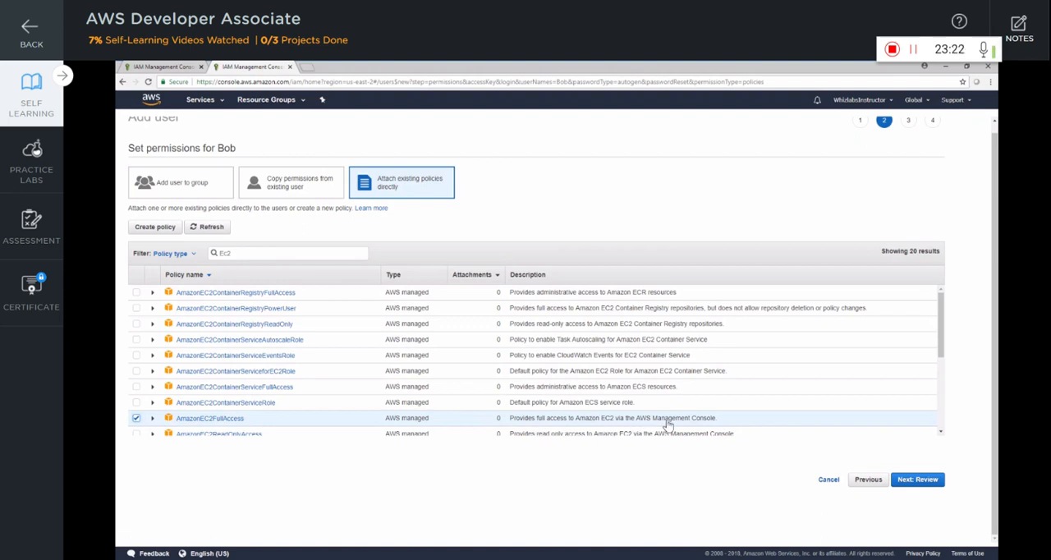
pyautogui.click(919, 483)
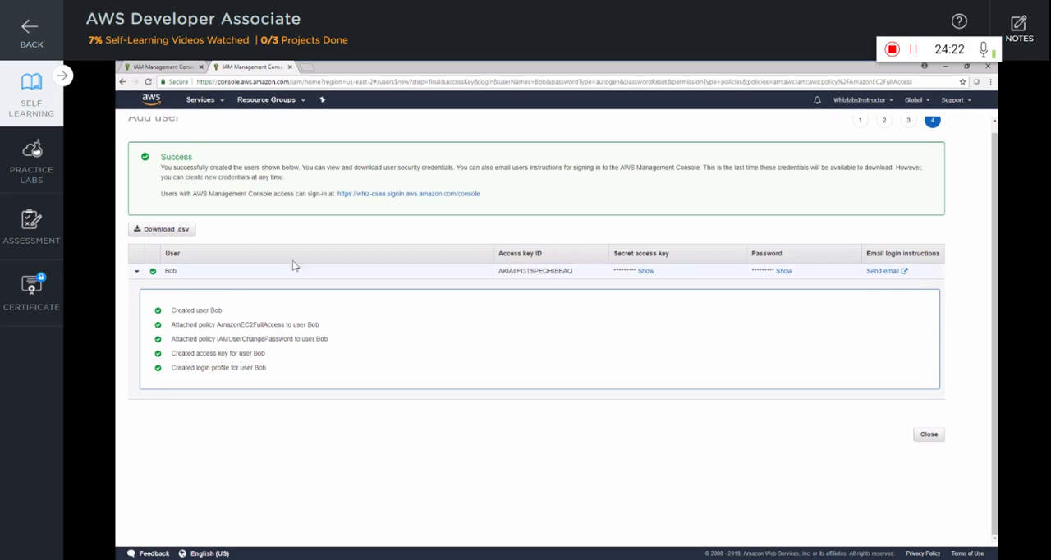
# Download the new user's credentials as a .csv file, reveal and select the generated password, and close the confirmation page
pyautogui.click(185, 233)
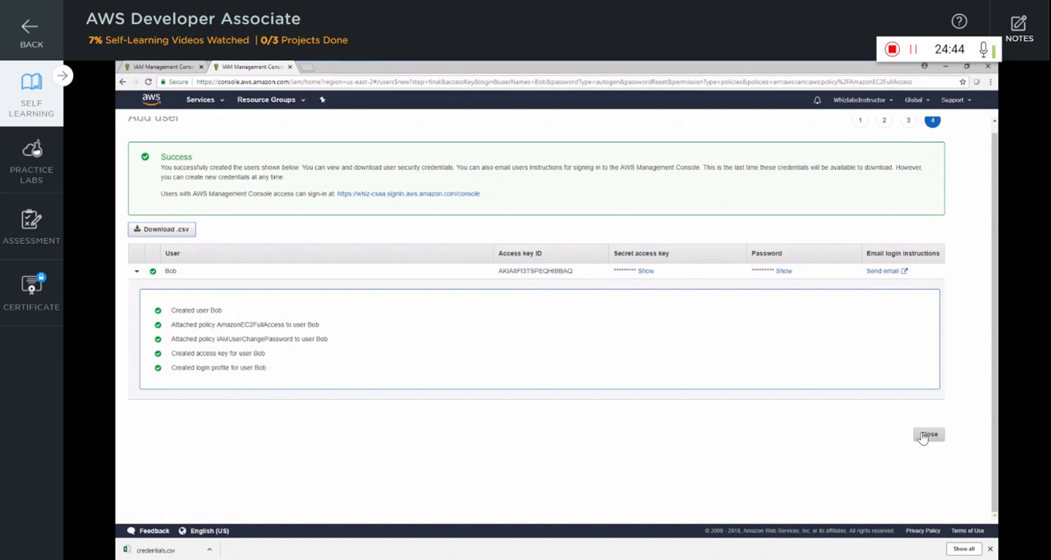
pyautogui.doubleClick(784, 271)
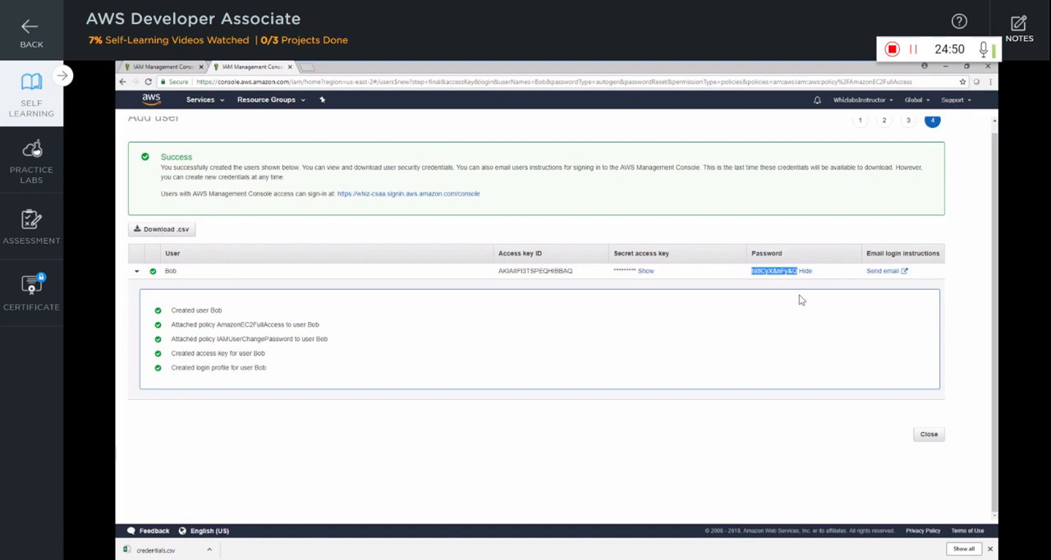
pyautogui.click(929, 435)
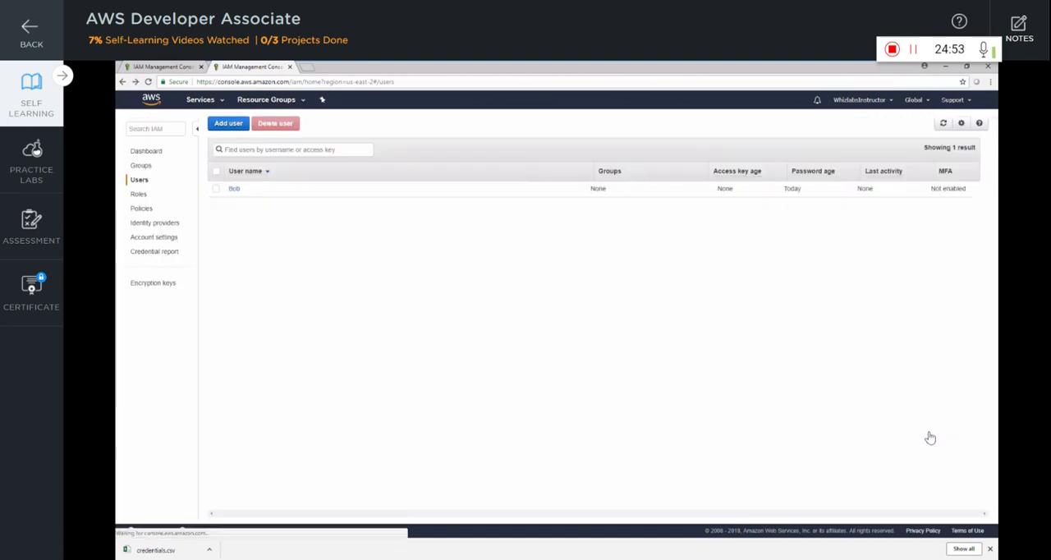
# Sign in to the whiz-csaa account as the new IAM user with the account password and open S3 to test access
pyautogui.click(146, 153)
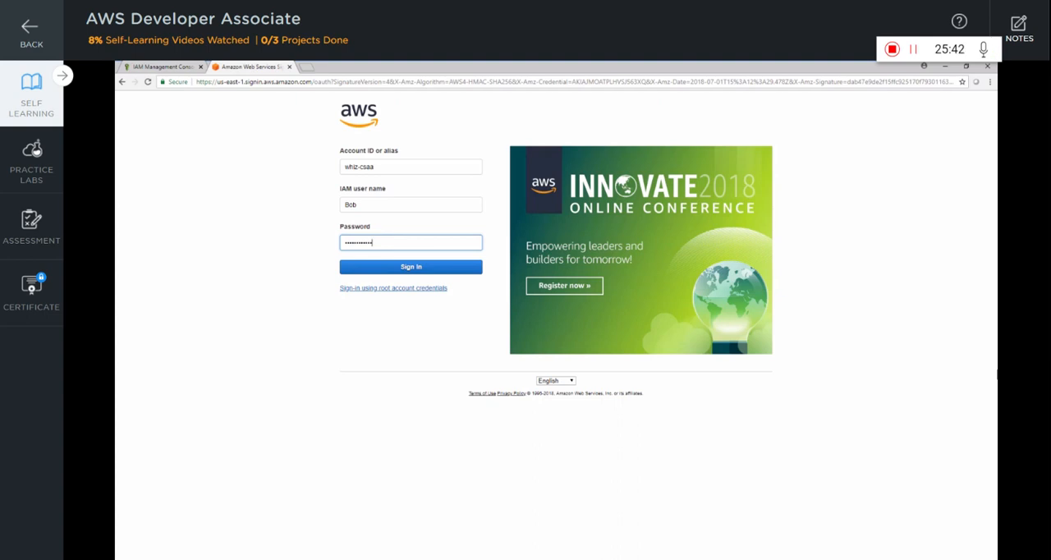
pyautogui.press('Return')
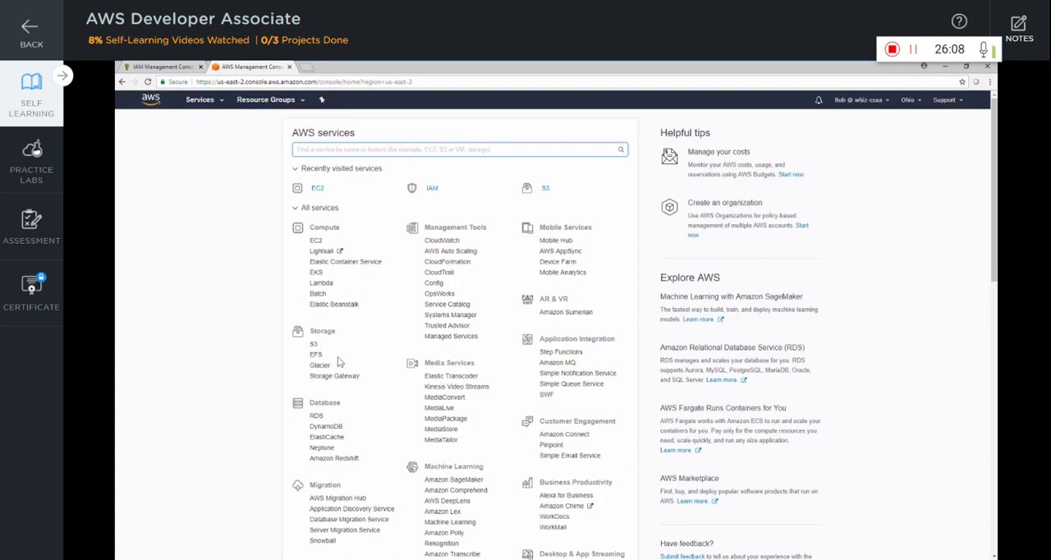
pyautogui.click(315, 350)
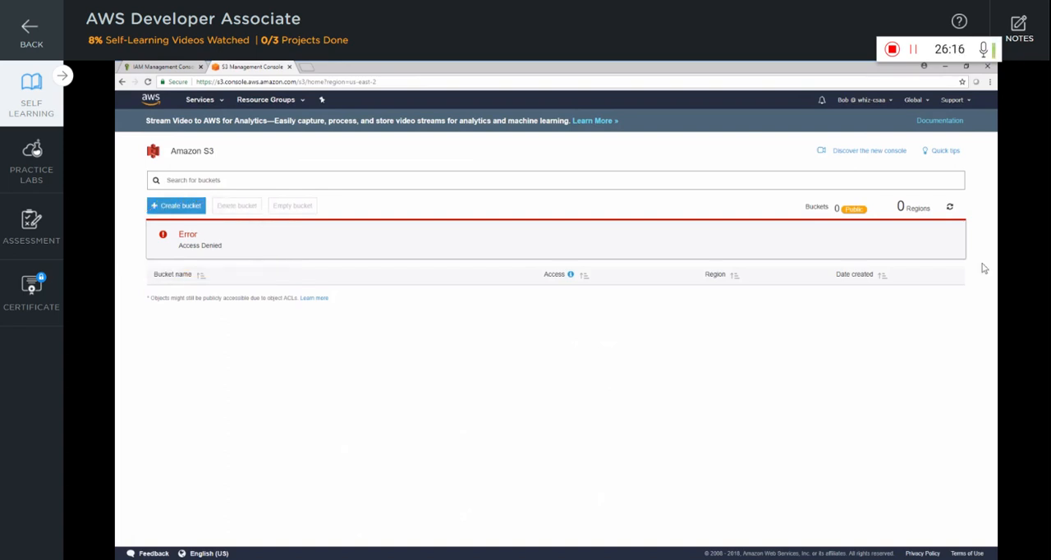
# Set up an EC2 instance launch with the Amazon Linux 2 AMI (HVM) and the t2.micro type, continuing to the launch review
pyautogui.click(149, 100)
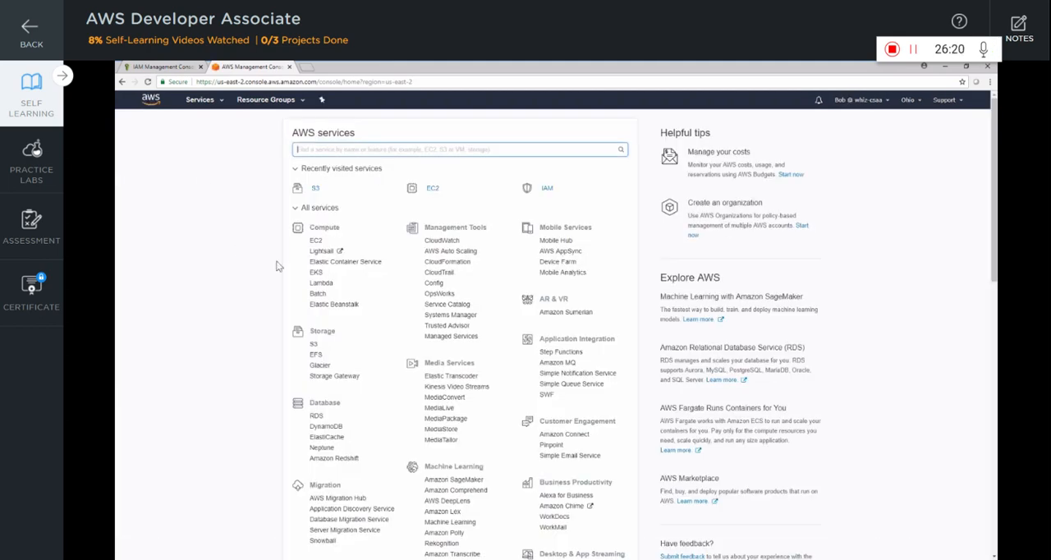
pyautogui.click(317, 241)
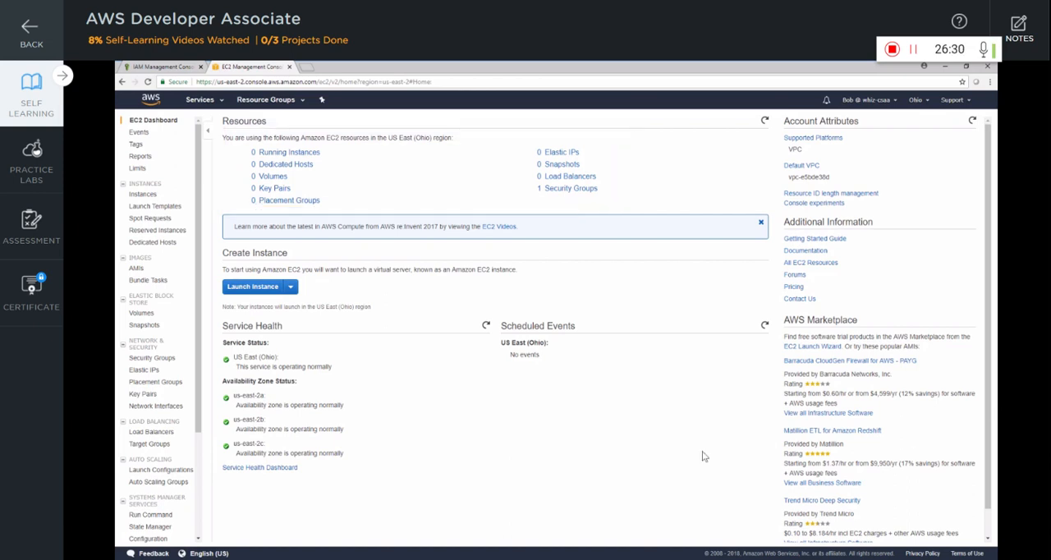
pyautogui.click(273, 293)
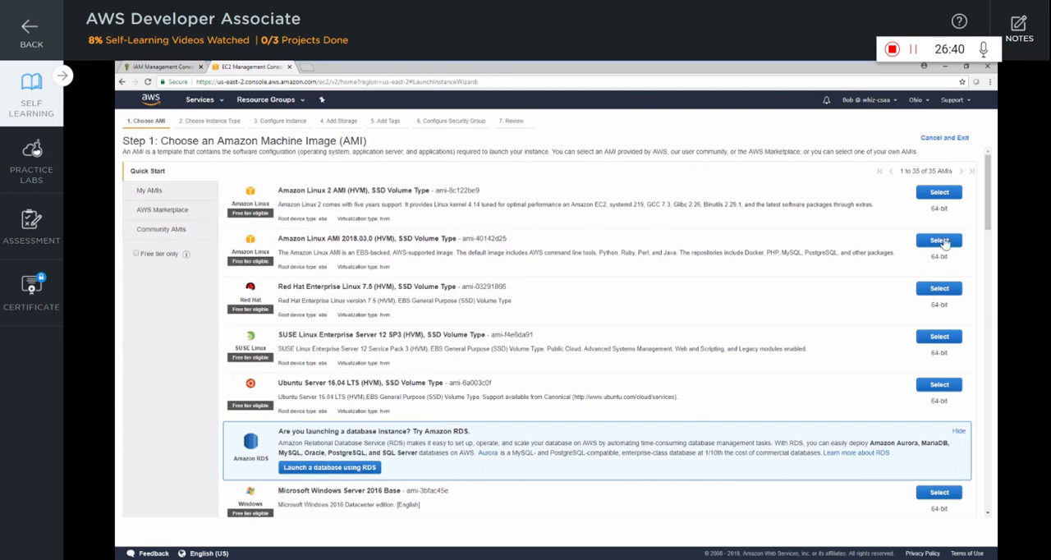
pyautogui.click(950, 197)
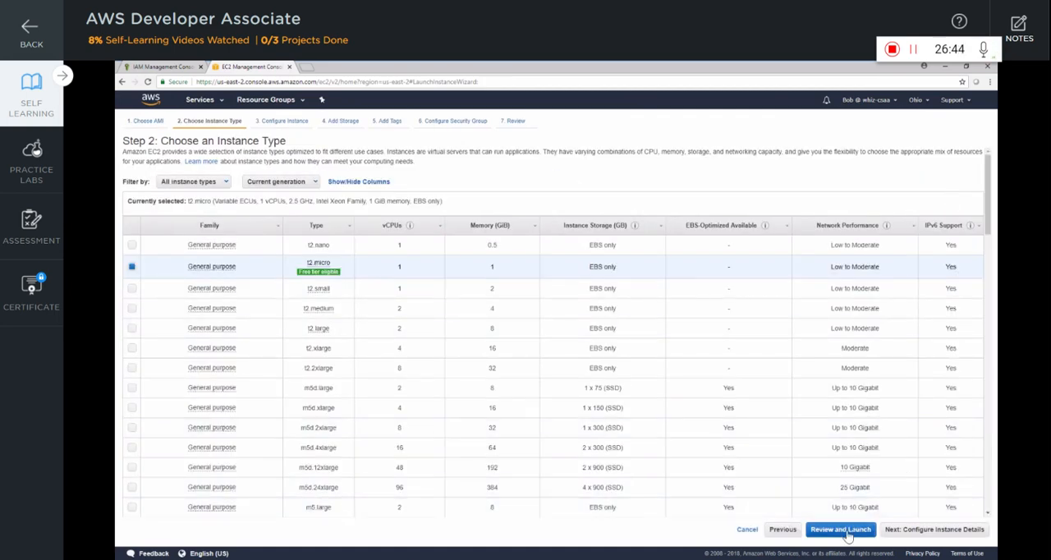
pyautogui.click(846, 531)
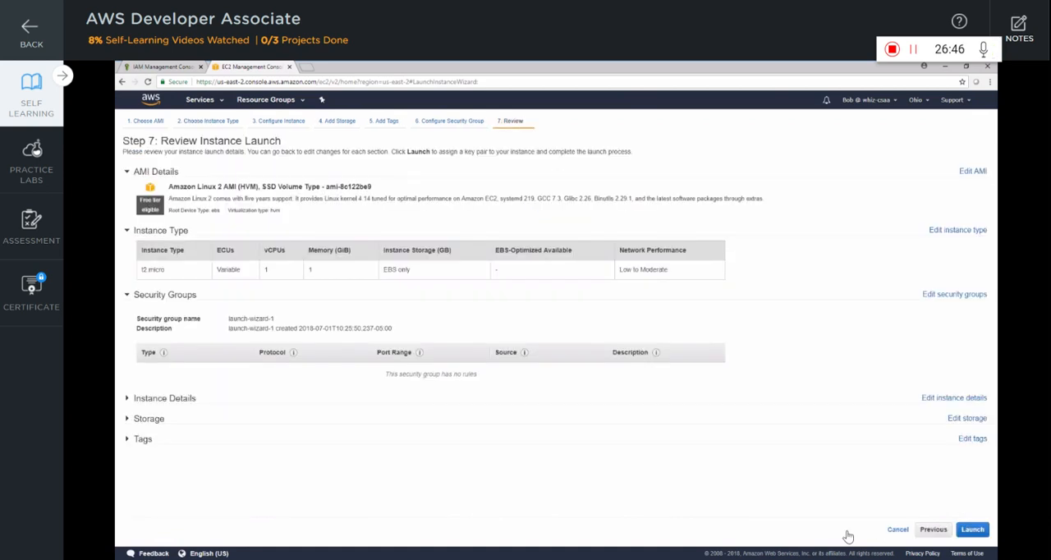
# Launch the EC2 instance with a newly created and downloaded key pair named TestKeyPair, and return to the console home
pyautogui.click(981, 531)
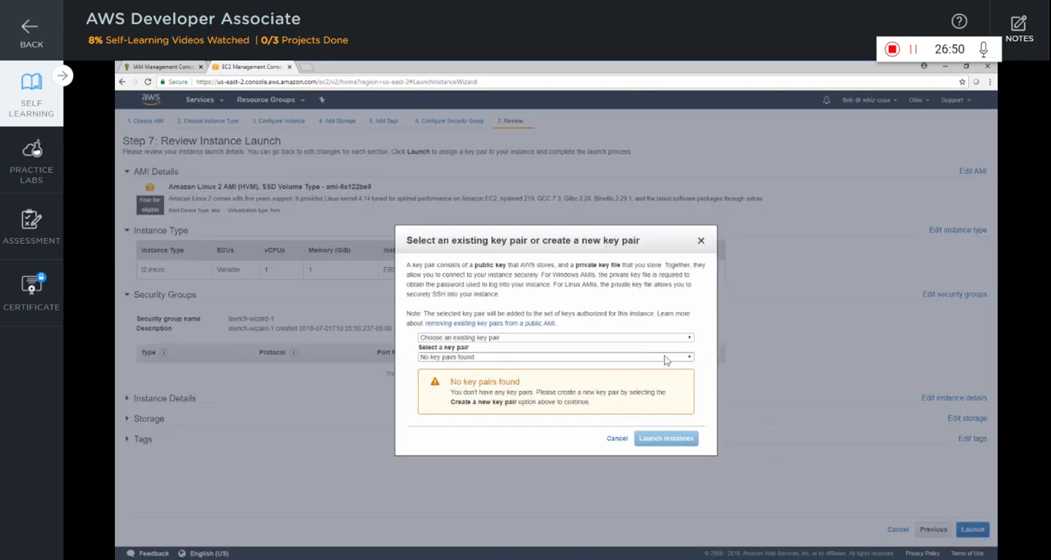
pyautogui.click(676, 357)
pyautogui.click(684, 338)
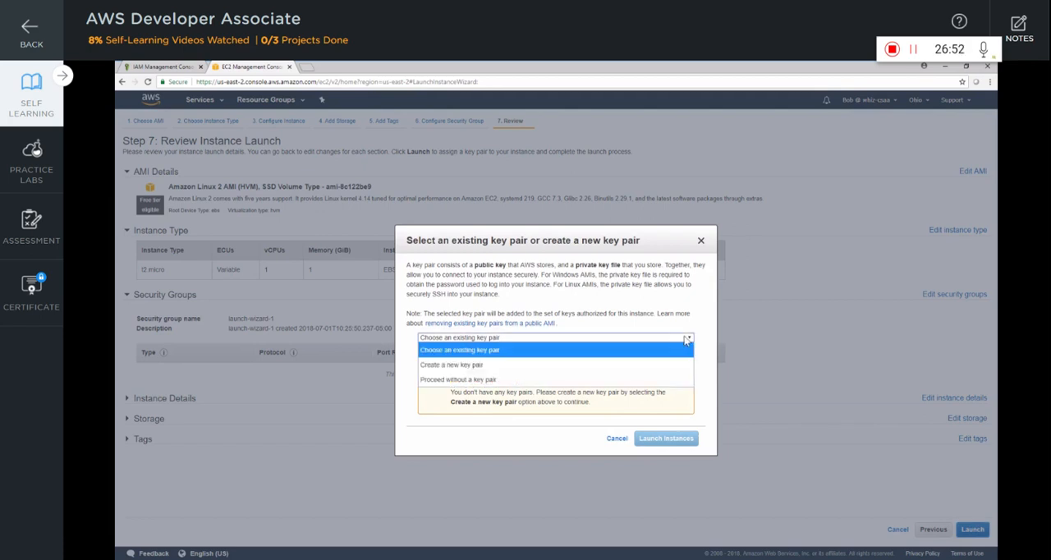
pyautogui.click(659, 366)
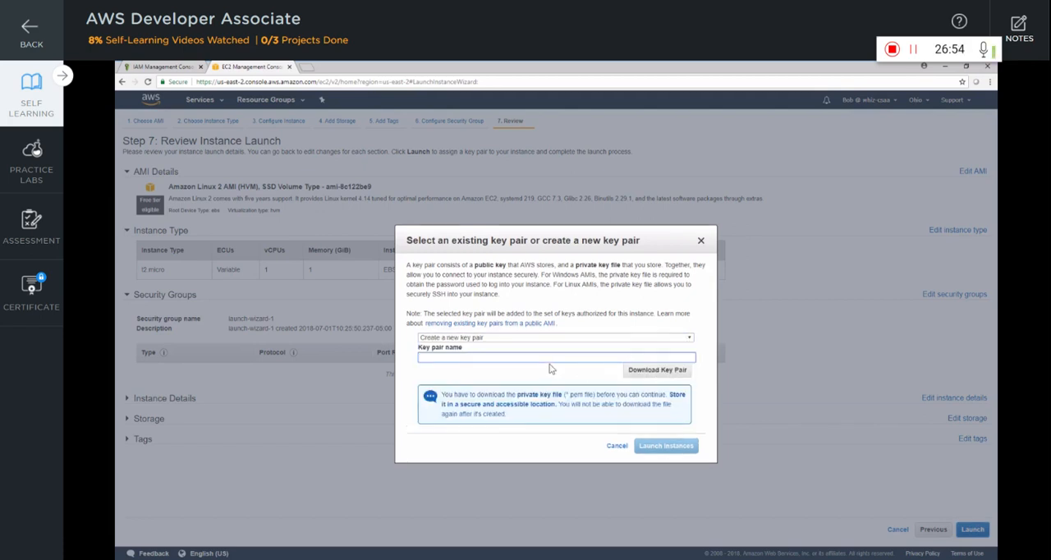
pyautogui.write('TestKeyPair')
pyautogui.click(646, 378)
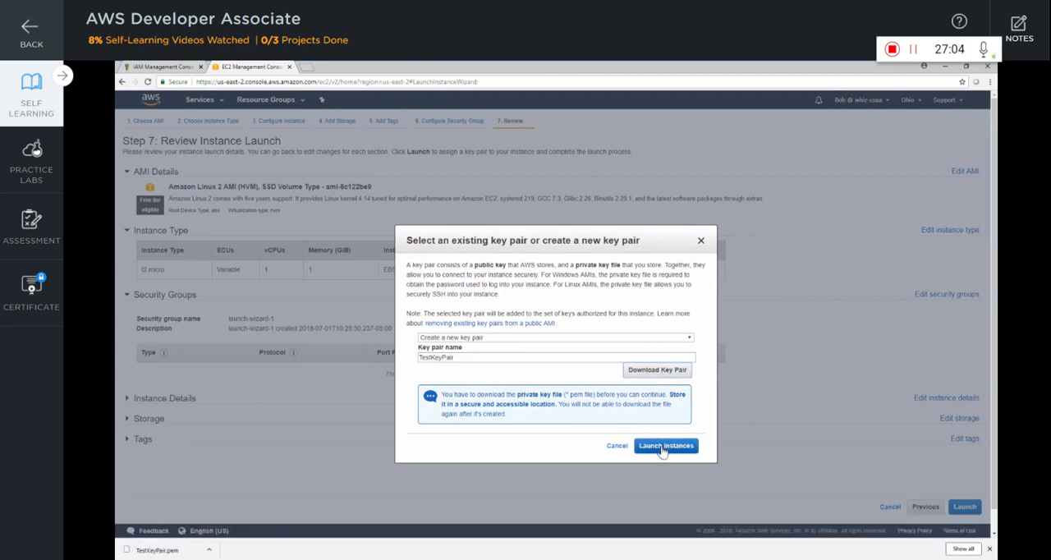
pyautogui.click(664, 448)
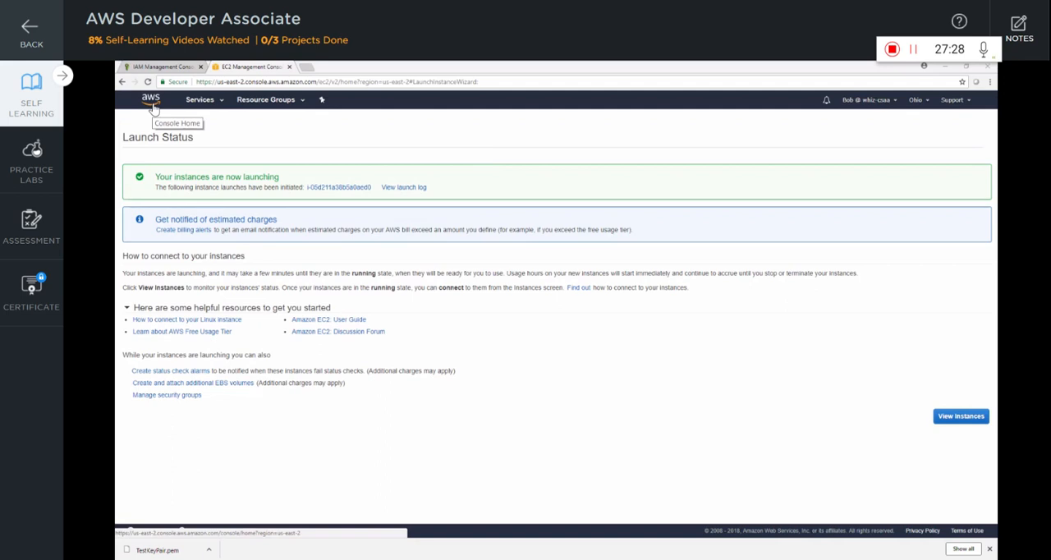
pyautogui.click(151, 102)
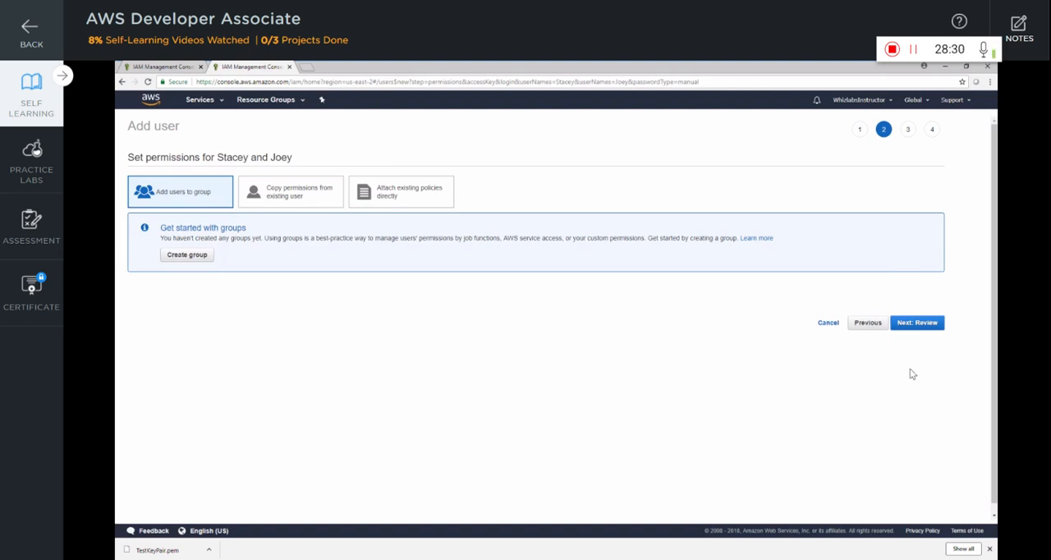
# Create the two additional IAM users without any permissions and return to the user list
pyautogui.click(931, 325)
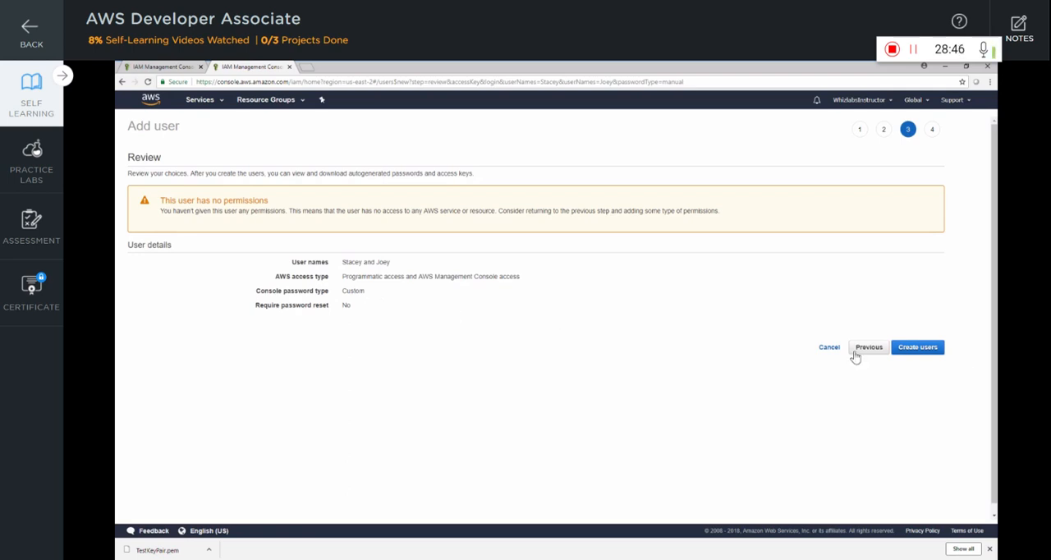
pyautogui.click(925, 348)
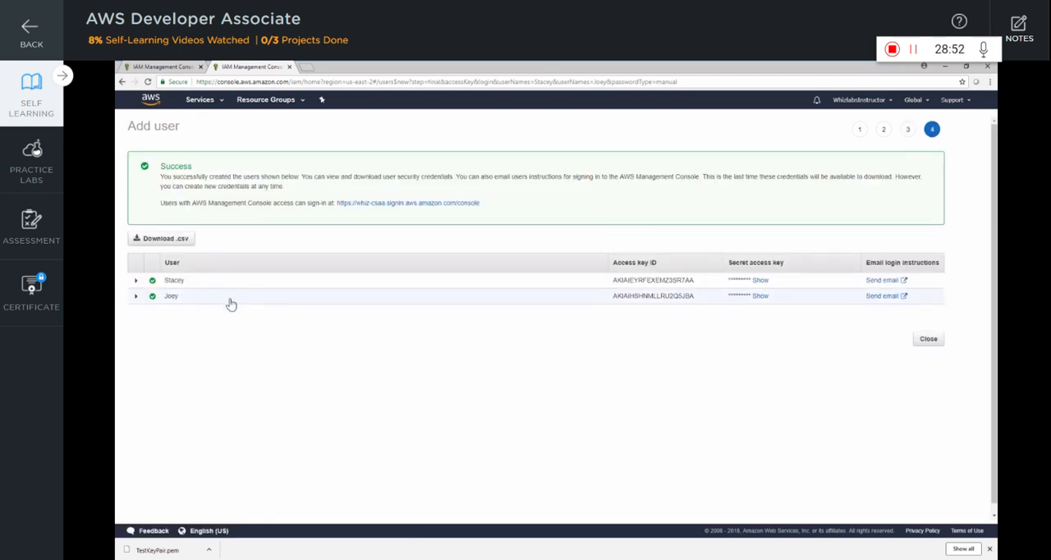
pyautogui.click(928, 341)
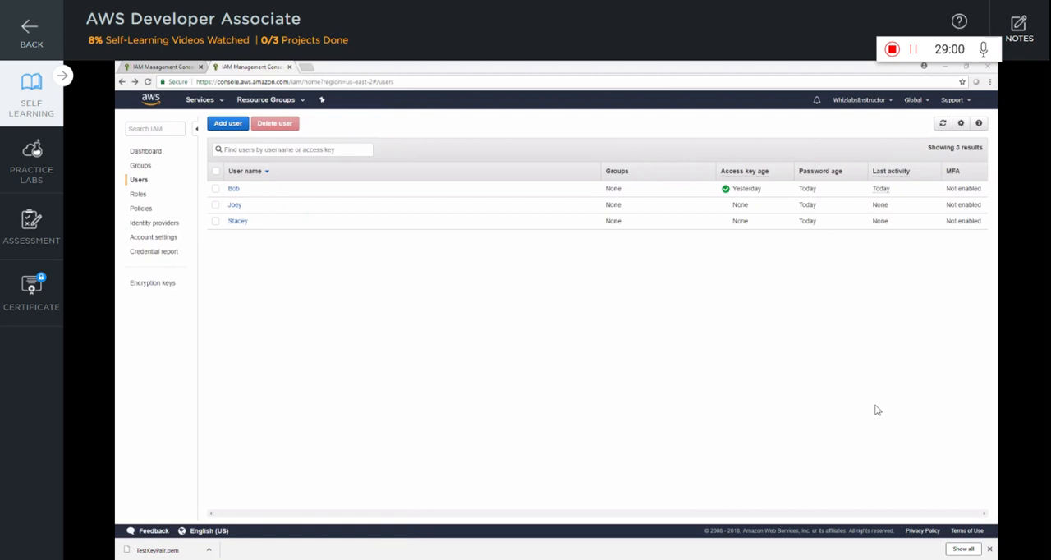
# Open the first IAM user's summary and expand the attached AmazonEC2FullAccess policy to examine its service permissions
pyautogui.click(232, 191)
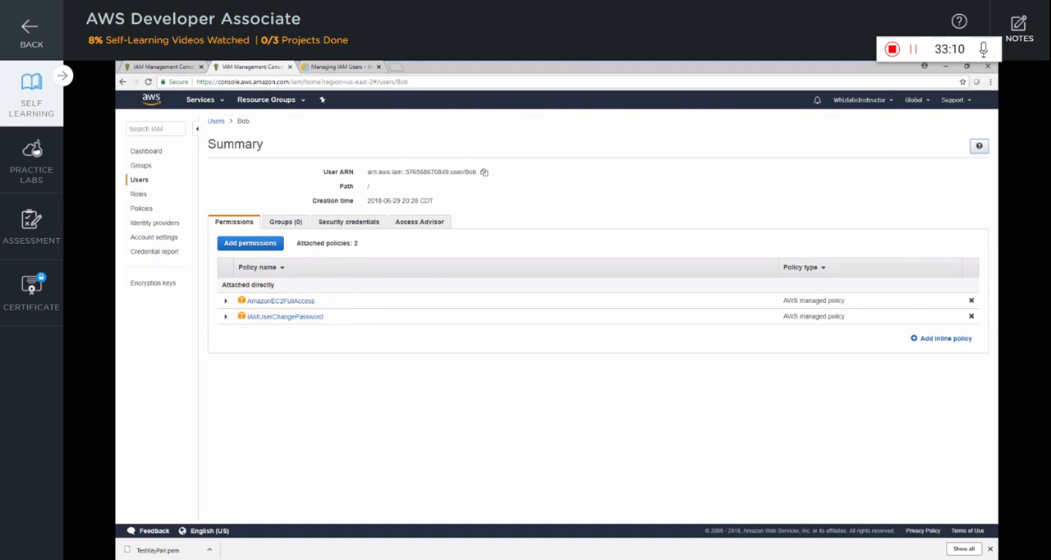
pyautogui.click(226, 301)
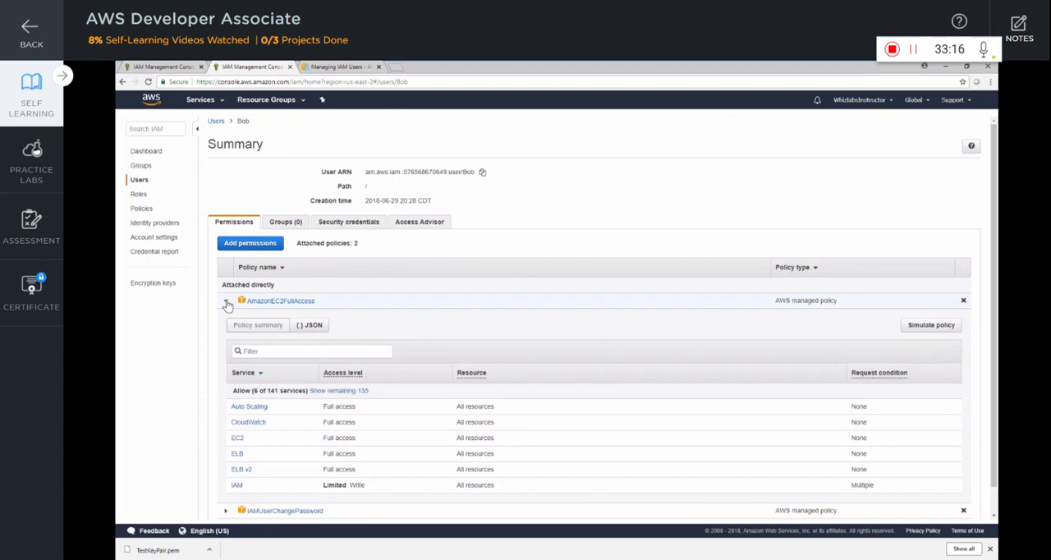
# Finish examining the AmazonEC2FullAccess policy, collapse it, and check the user's group memberships
pyautogui.scroll(-1, 227, 303)
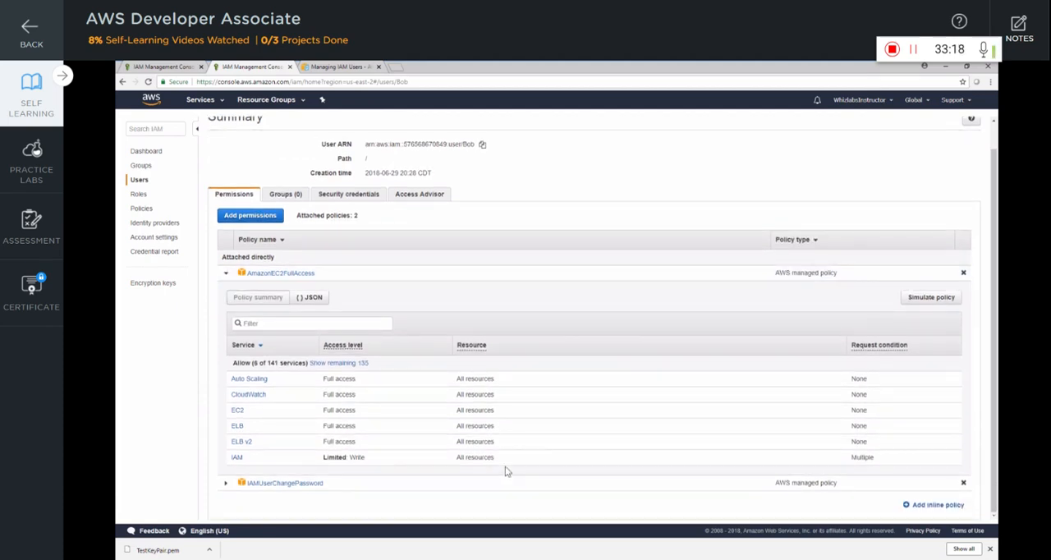
pyautogui.click(226, 273)
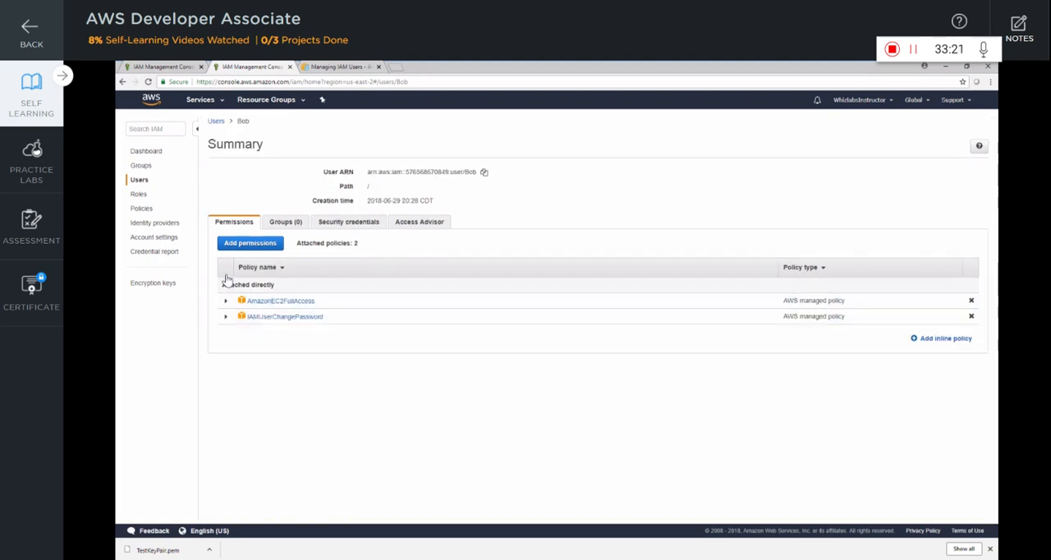
pyautogui.click(288, 223)
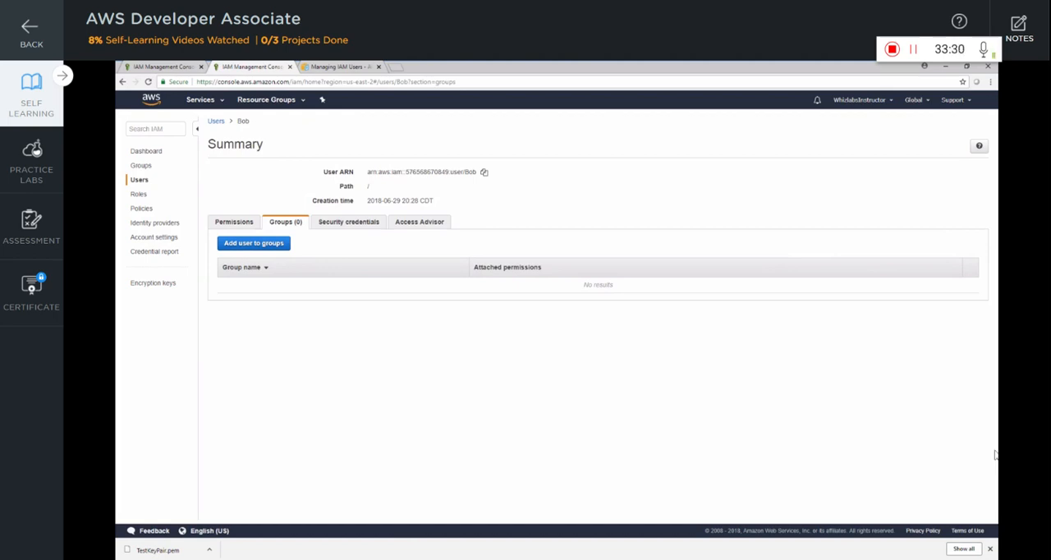
# Reset the user's console password to an autogenerated one from the security credentials, reveal the new password, and close the dialog
pyautogui.click(366, 224)
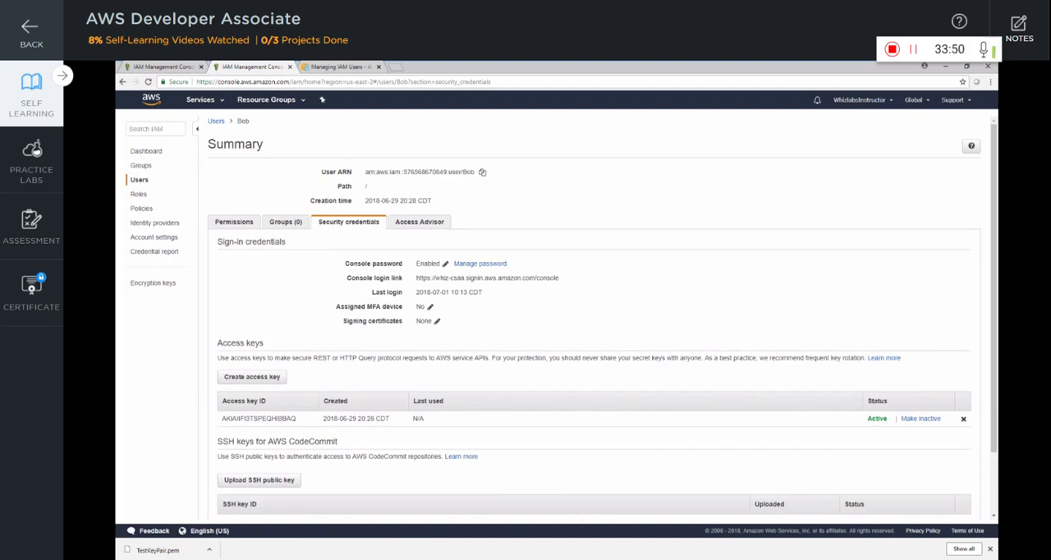
pyautogui.click(476, 265)
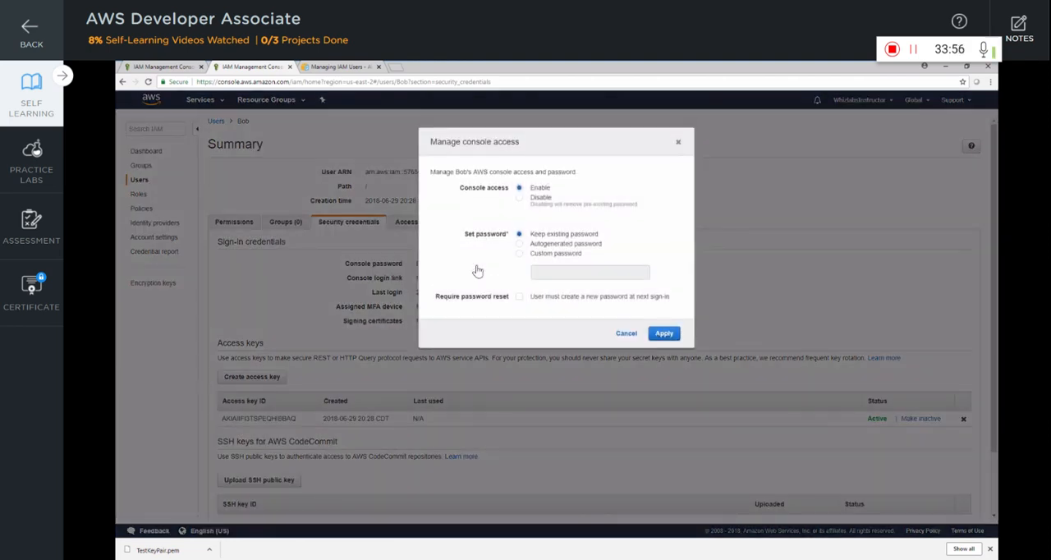
pyautogui.click(599, 247)
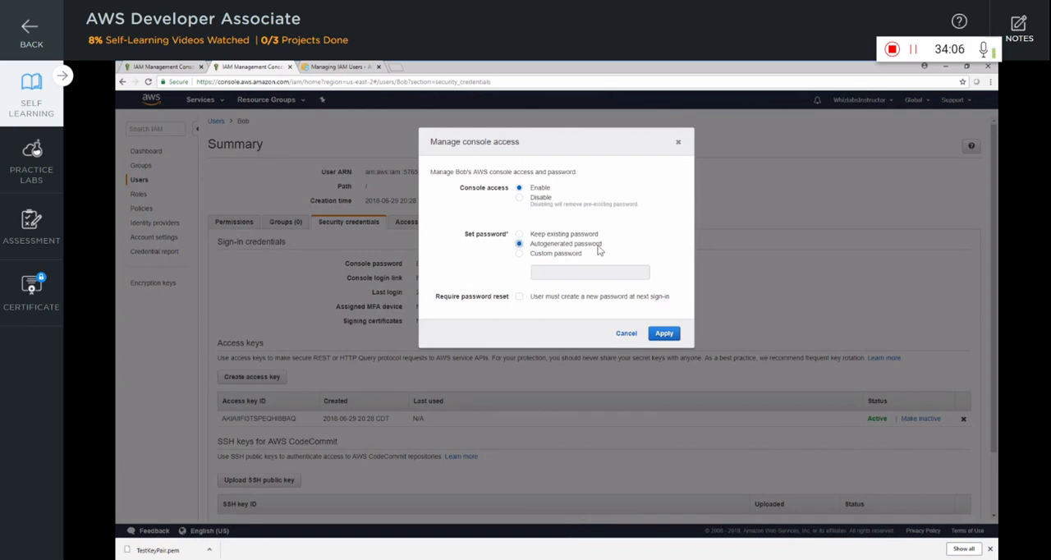
pyautogui.click(661, 333)
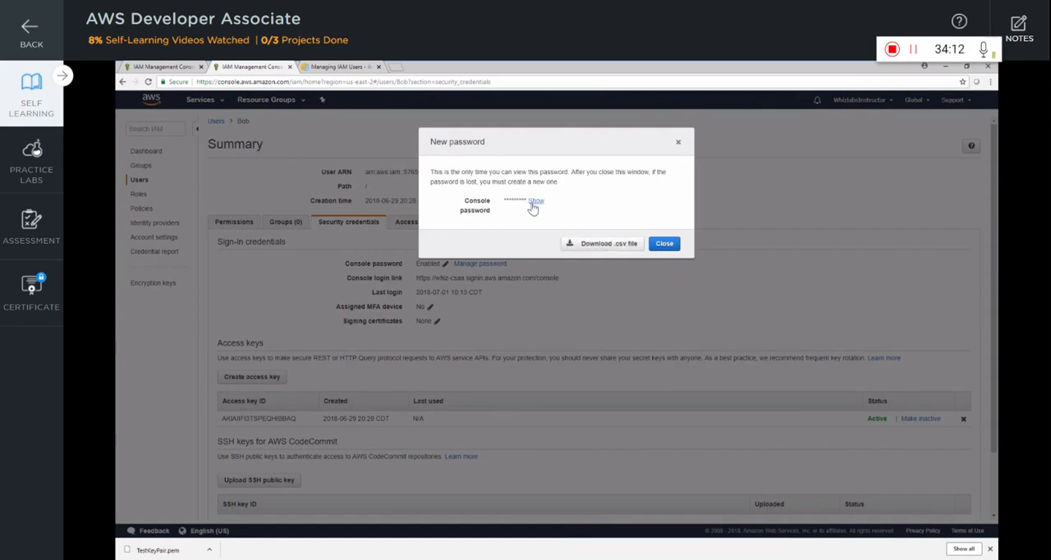
pyautogui.click(534, 202)
pyautogui.click(664, 244)
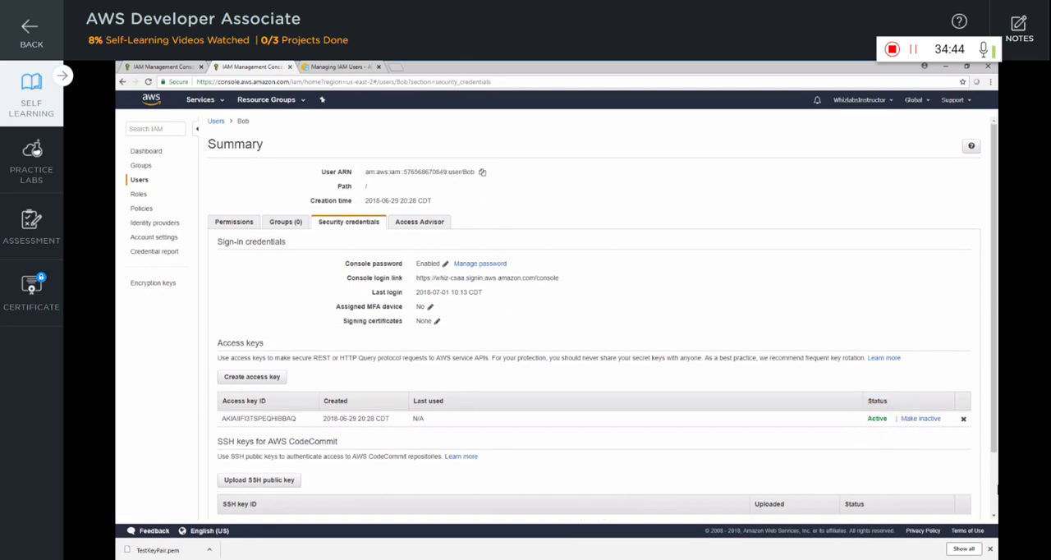
# Make the user's access key inactive, and view the service permissions in Access Advisor
pyautogui.click(930, 420)
pyautogui.scroll(-2, 993, 467)
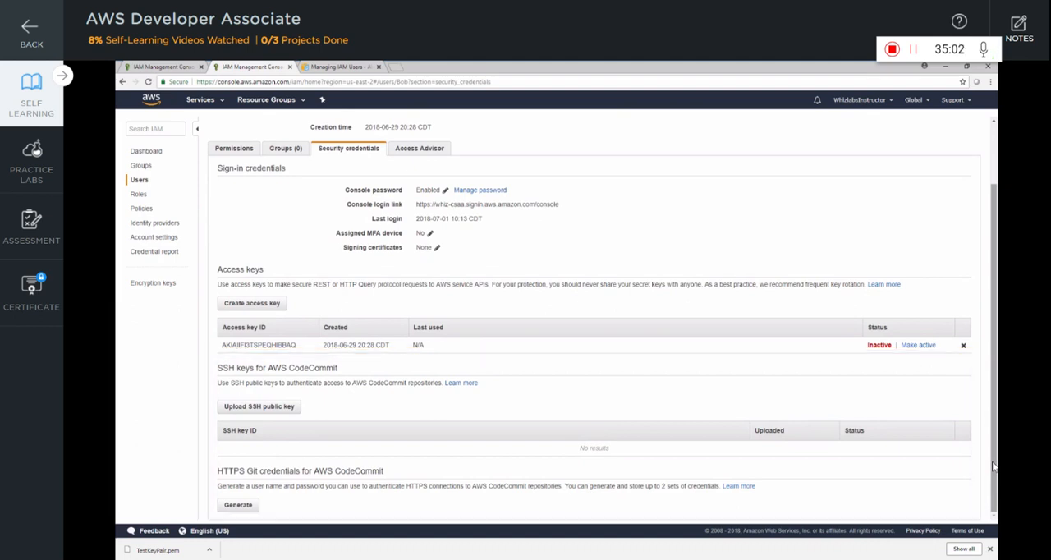
pyautogui.click(408, 158)
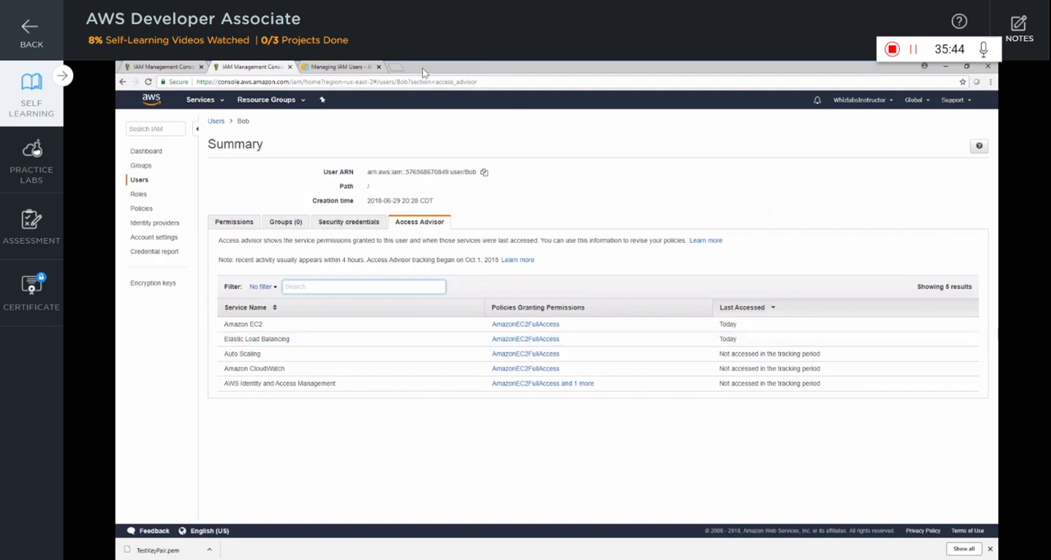
# Start a new IAM group named SoftwareProfessionals, without a space in the name, and continue to policy selection
pyautogui.click(140, 167)
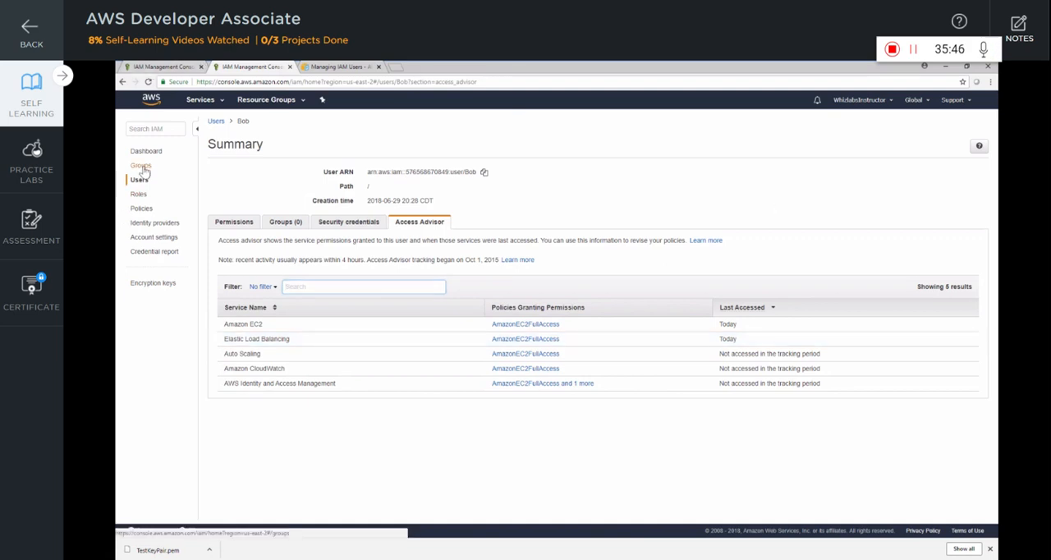
pyautogui.click(255, 129)
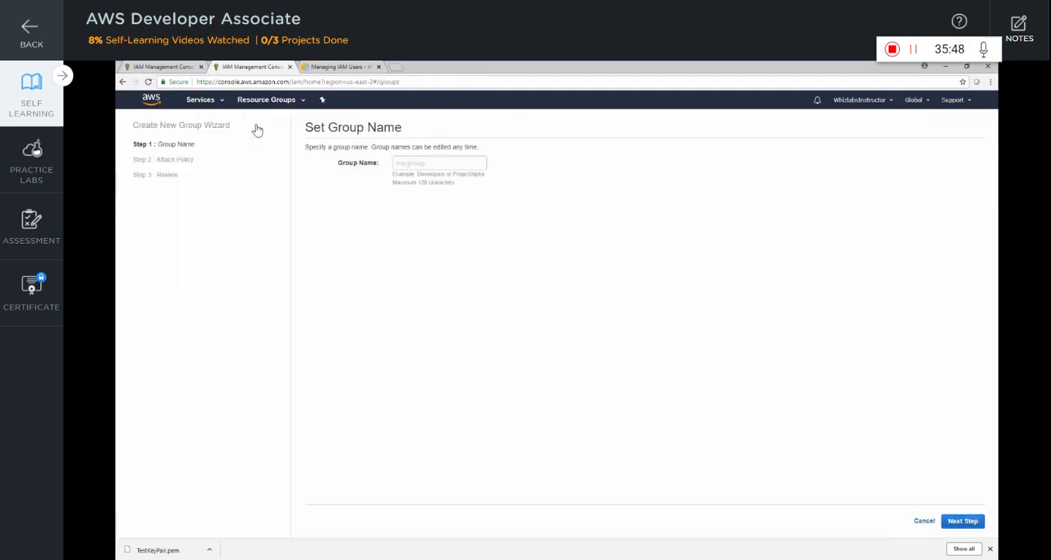
pyautogui.click(423, 162)
pyautogui.write('SoftwareProfe')
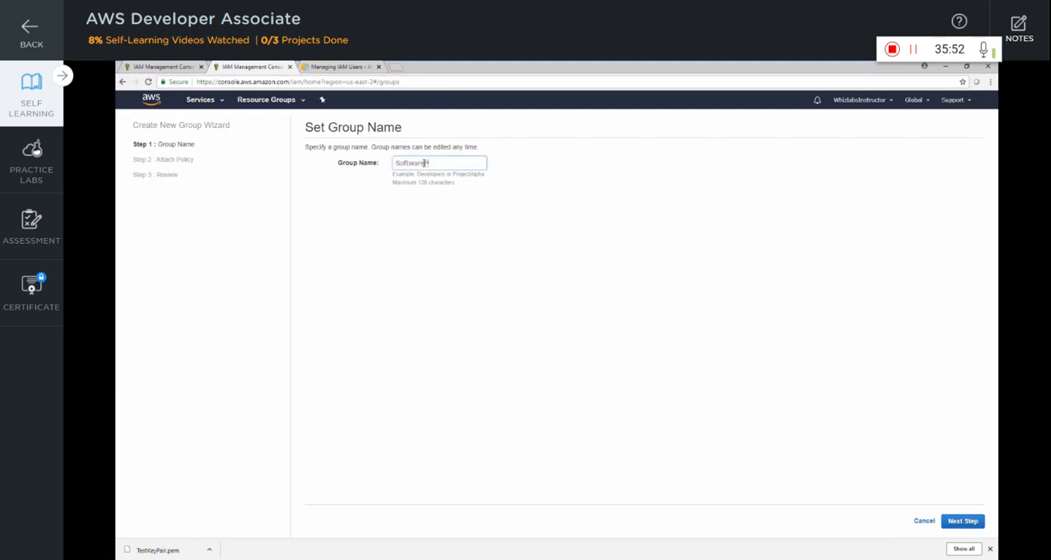
pyautogui.write('ssionals')
pyautogui.click(425, 164)
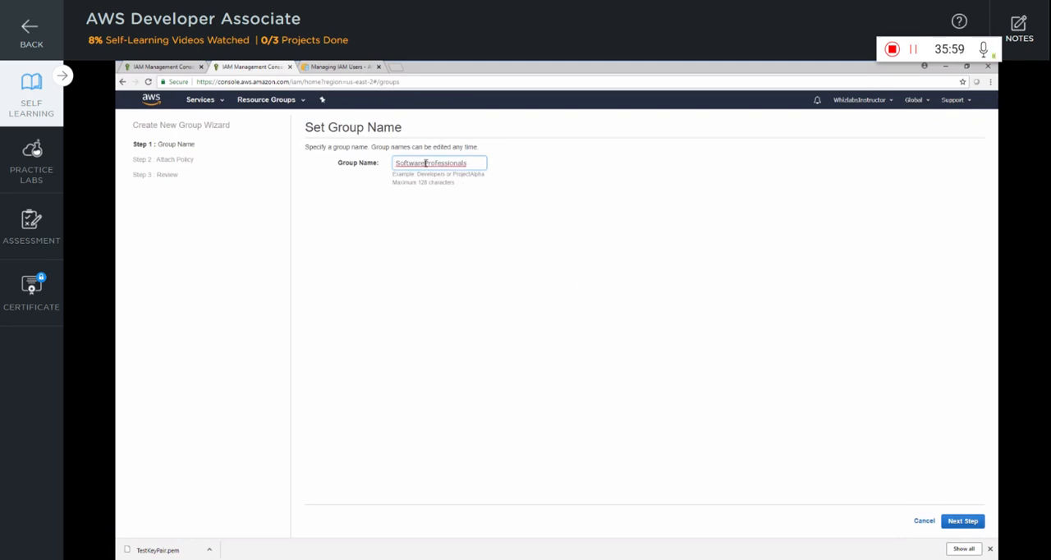
pyautogui.click(966, 528)
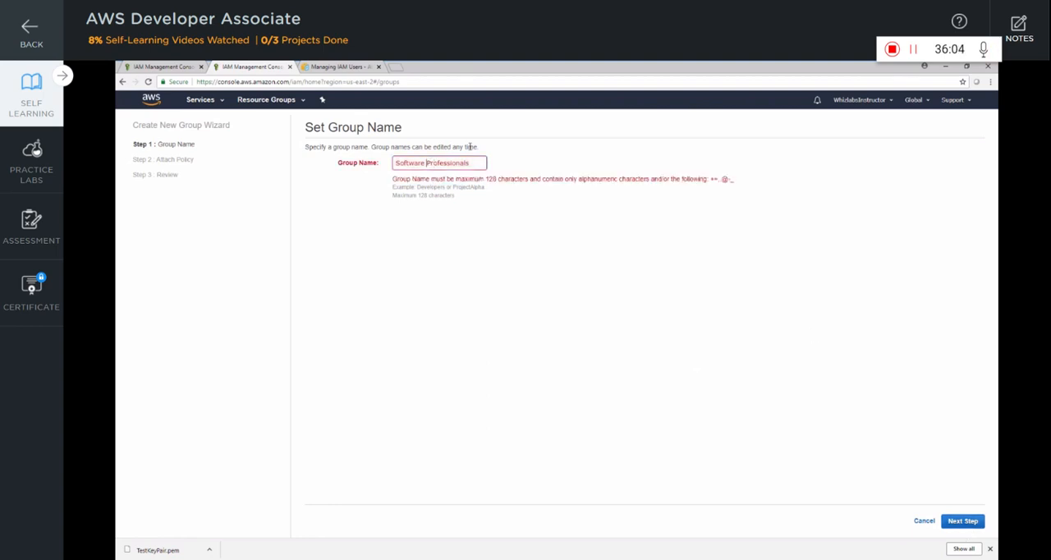
pyautogui.press('BackSpace')
pyautogui.click(964, 523)
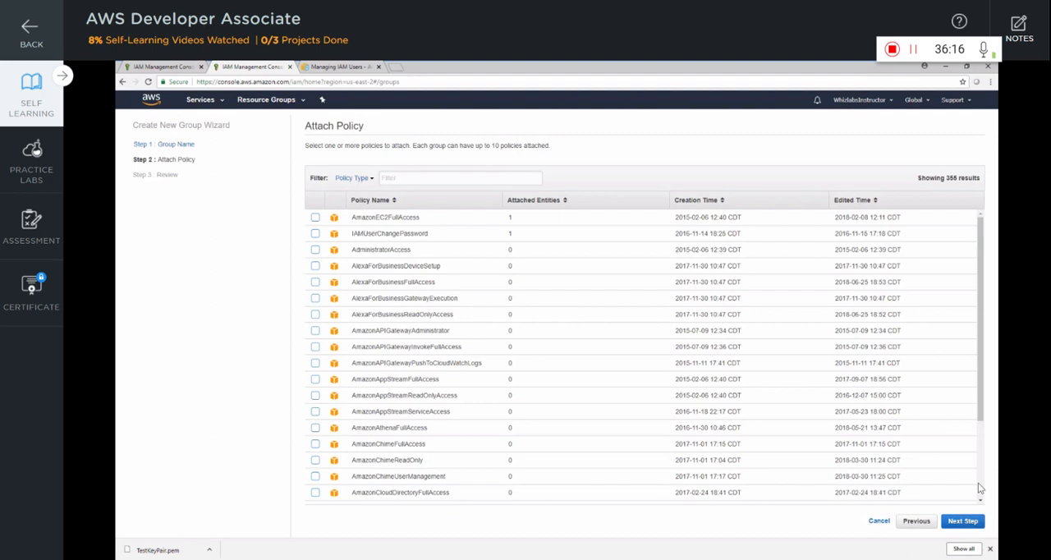
# Find the Dynamo policies, attach AmazonDynamoDBFullAccess to the SoftwareProfessionals group, and create the group
pyautogui.click(409, 176)
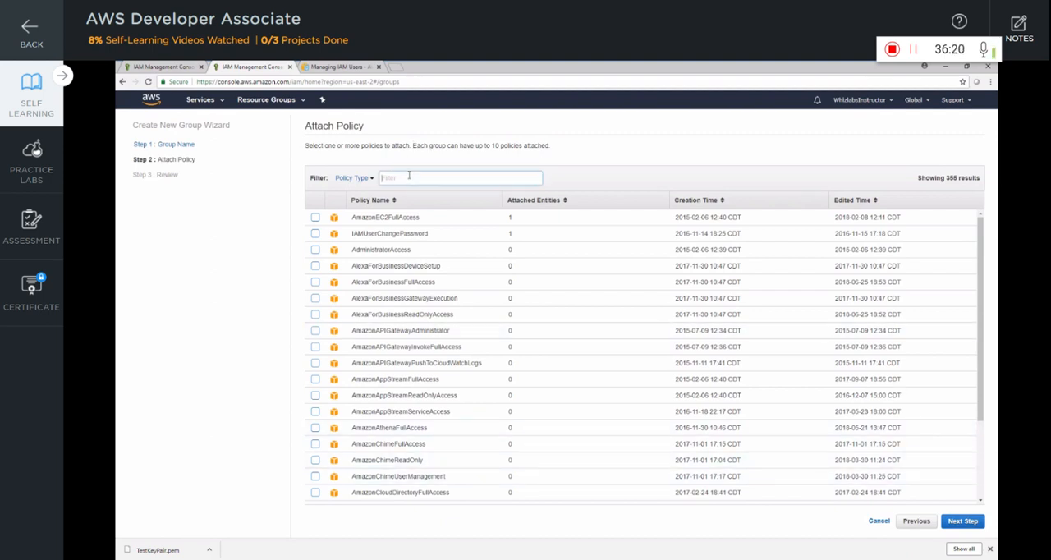
pyautogui.write('D')
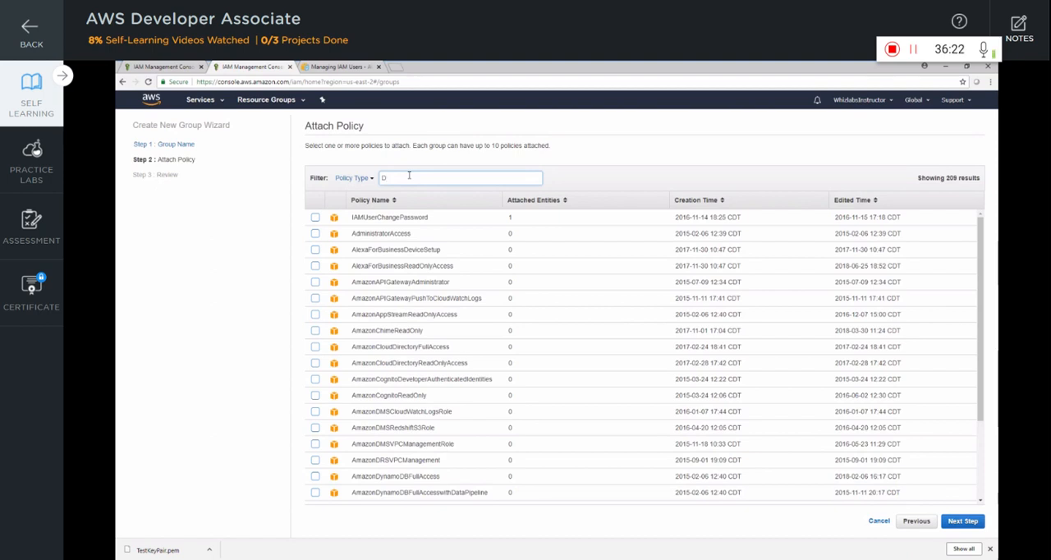
pyautogui.write('ynamo')
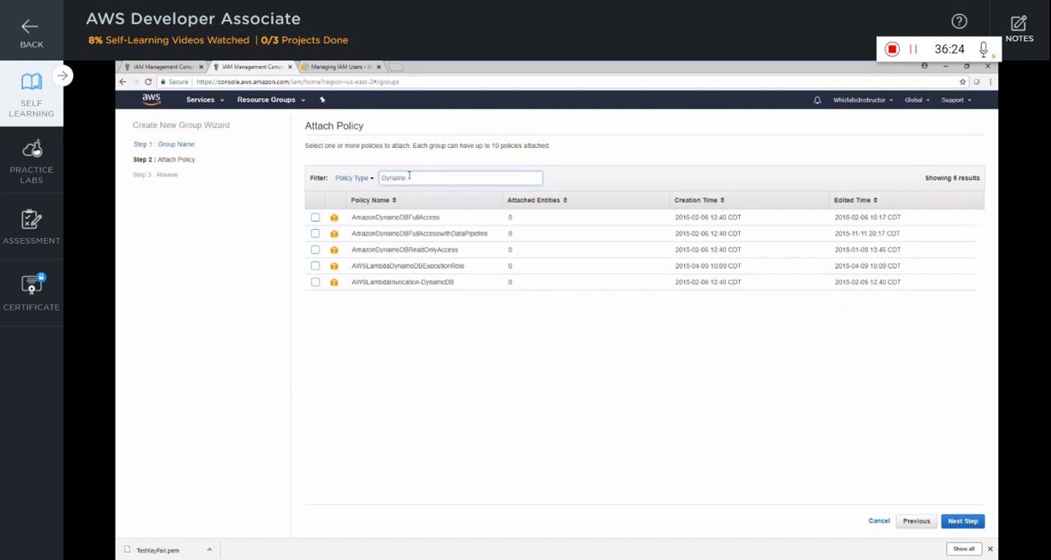
pyautogui.click(315, 217)
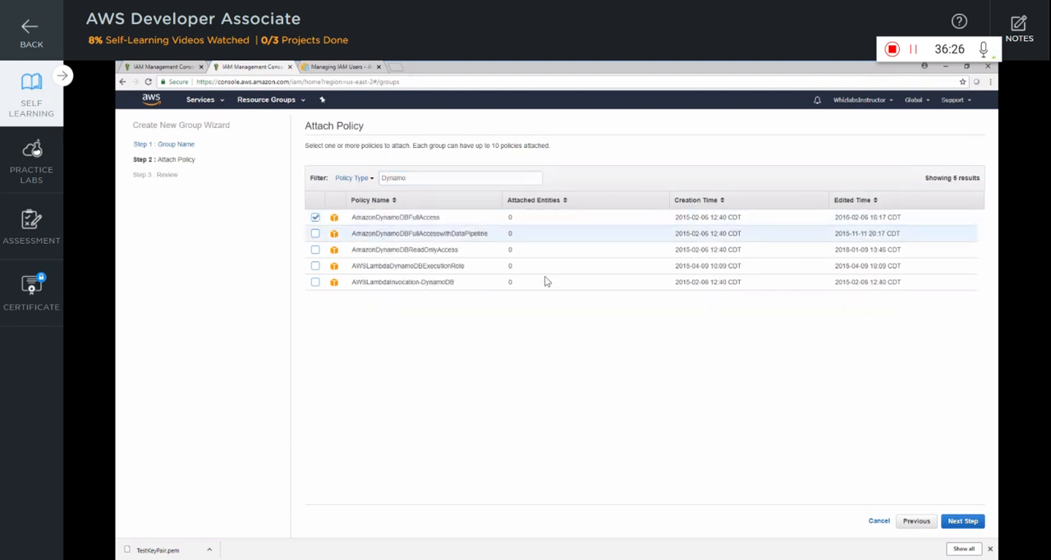
pyautogui.click(962, 520)
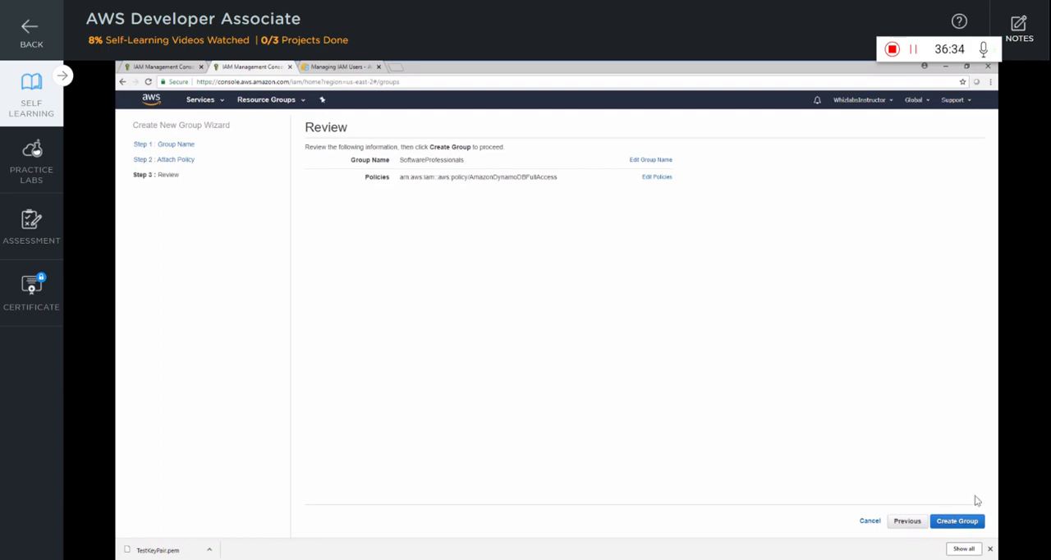
pyautogui.click(959, 522)
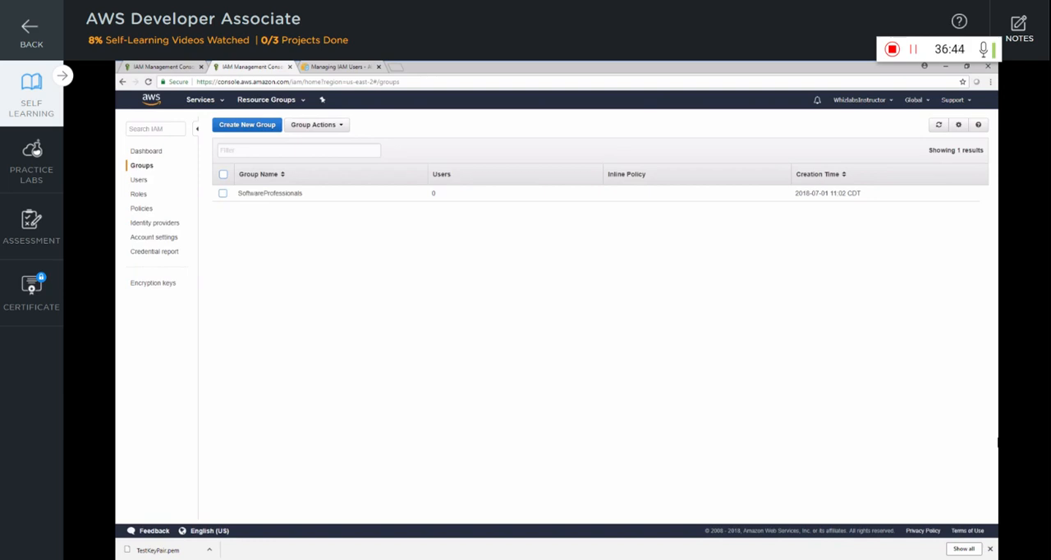
# Start a second IAM group named FinanceExperts and continue to policy selection
pyautogui.click(248, 126)
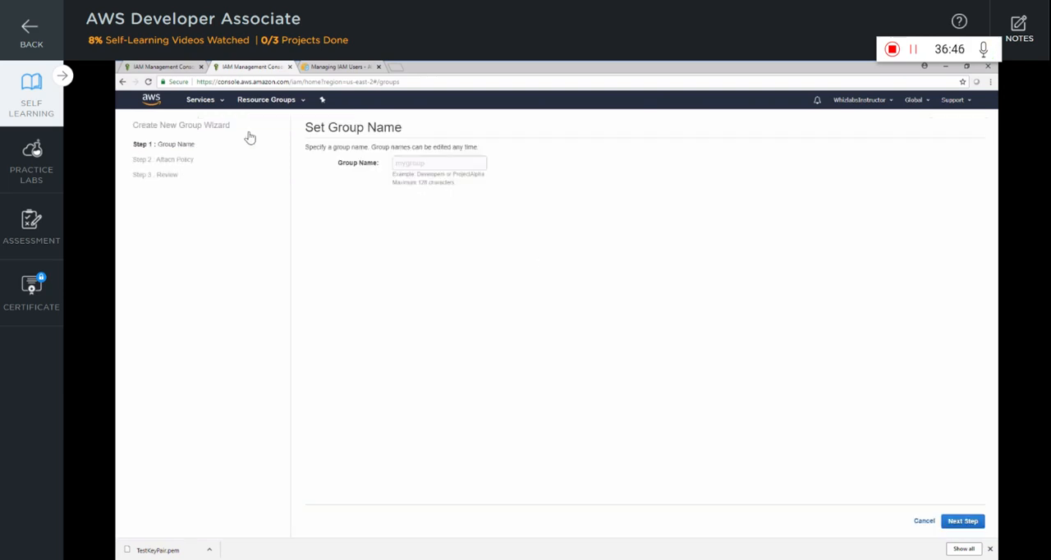
pyautogui.click(430, 163)
pyautogui.write('Finan')
pyautogui.write('ceExec')
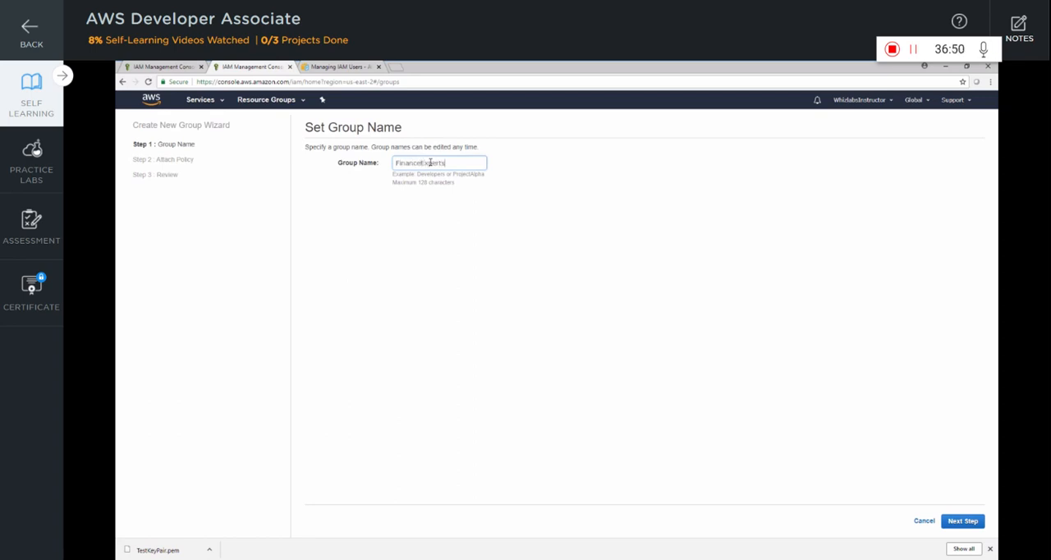
pyautogui.click(972, 526)
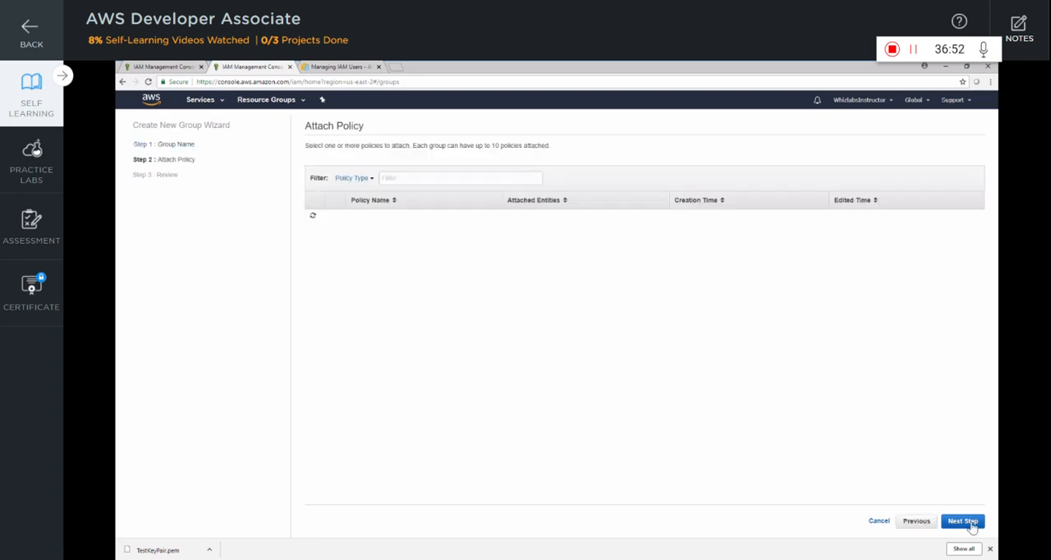
# Find the S3 policies, attach AmazonS3FullAccess to the FinanceExperts group, and create the group
pyautogui.click(400, 179)
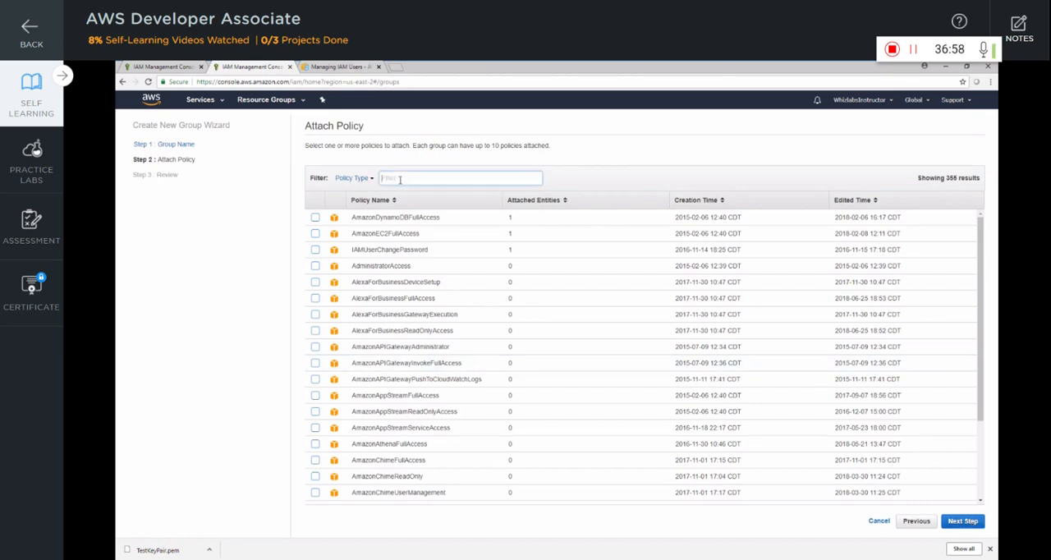
pyautogui.write('S3')
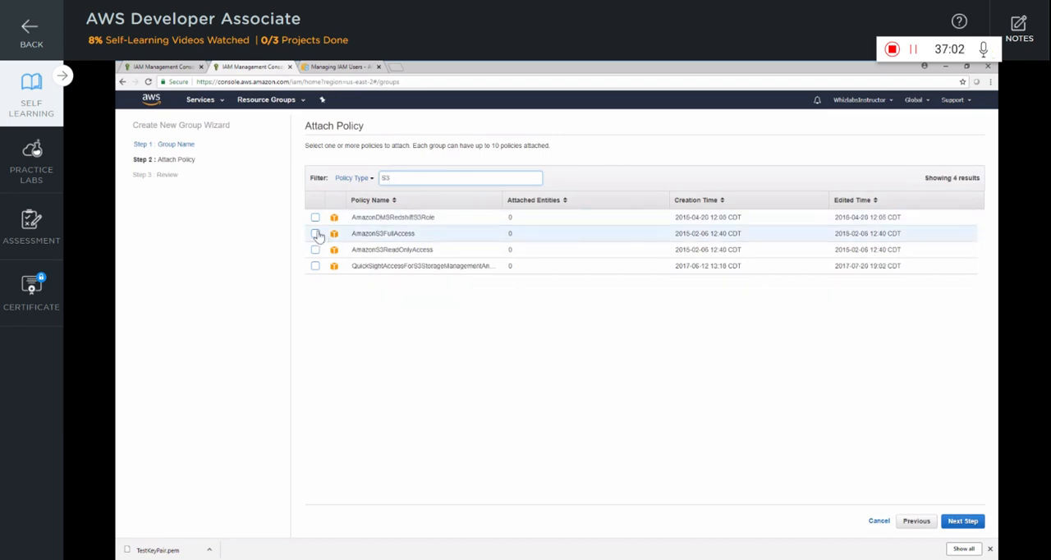
pyautogui.click(317, 234)
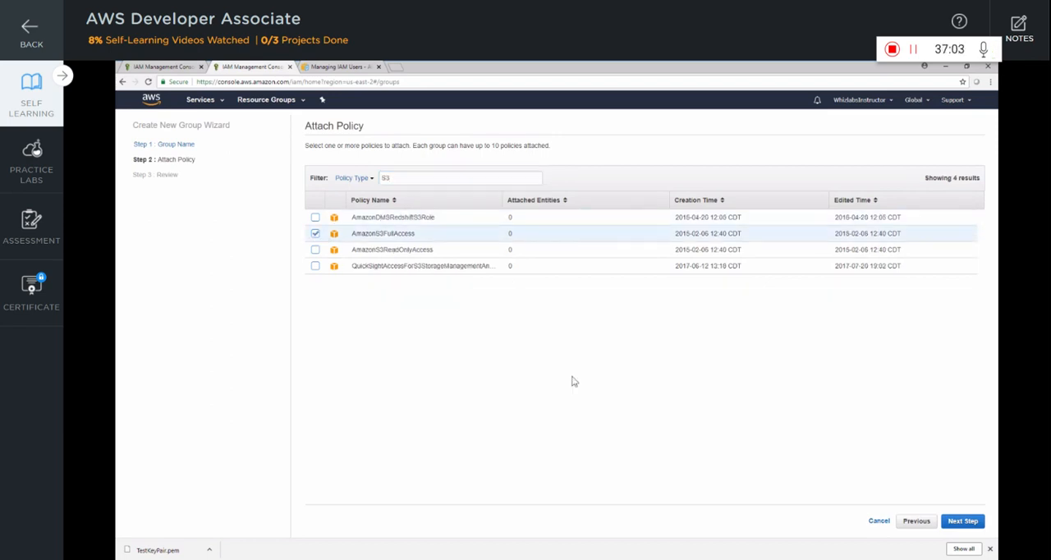
pyautogui.click(963, 521)
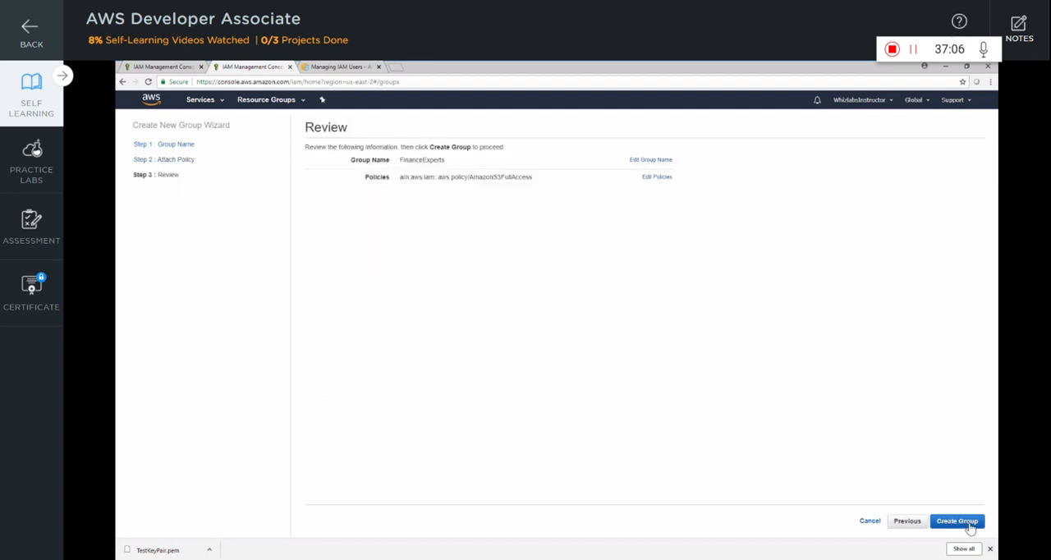
pyautogui.click(970, 526)
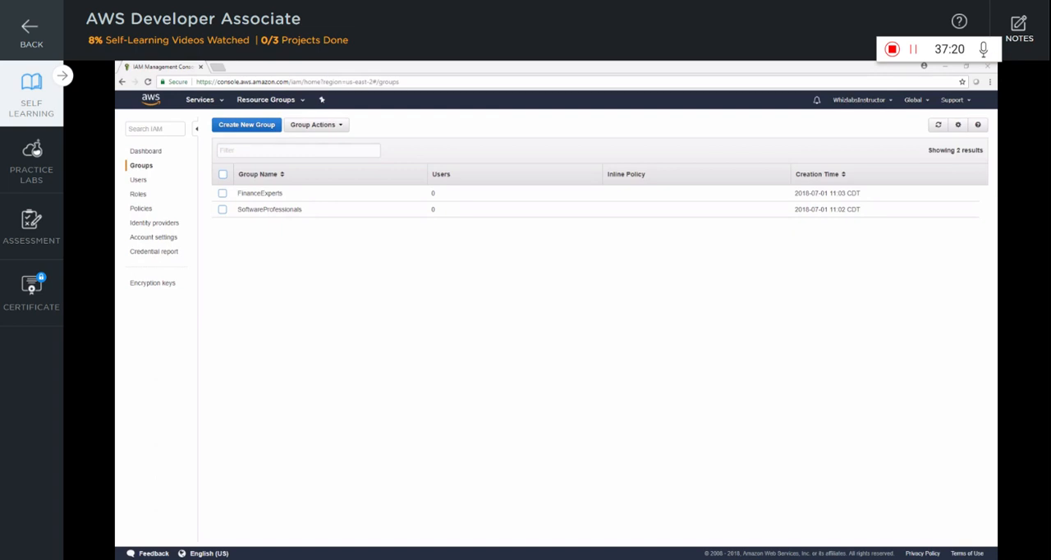
# Add the first and third listed IAM users to the SoftwareProfessionals group
pyautogui.click(278, 215)
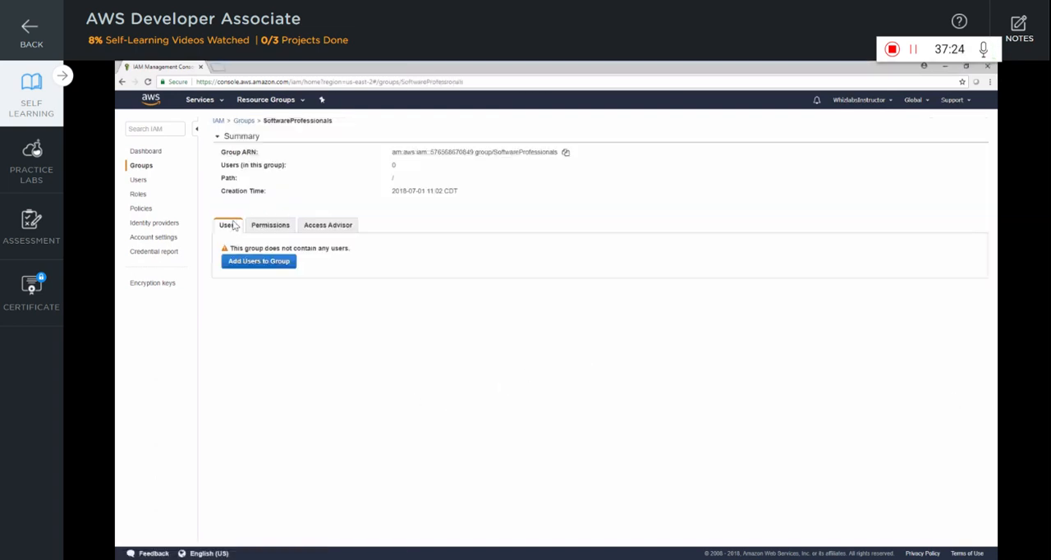
pyautogui.click(266, 264)
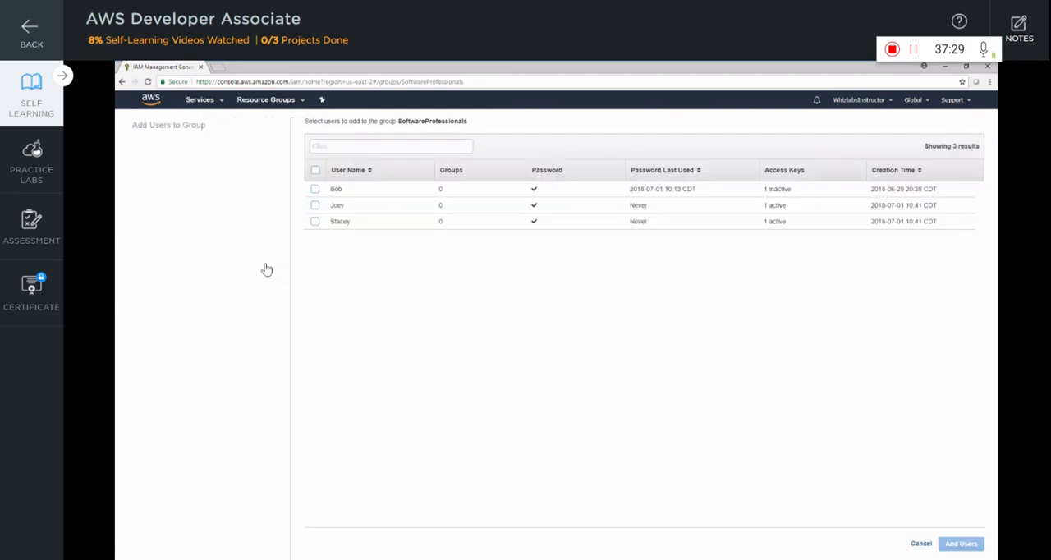
pyautogui.click(315, 189)
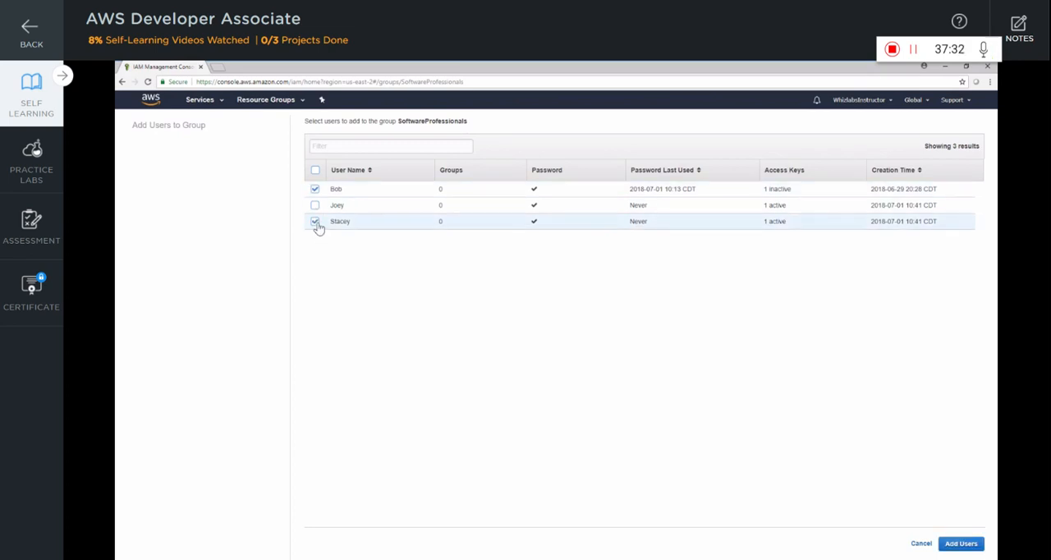
pyautogui.click(968, 546)
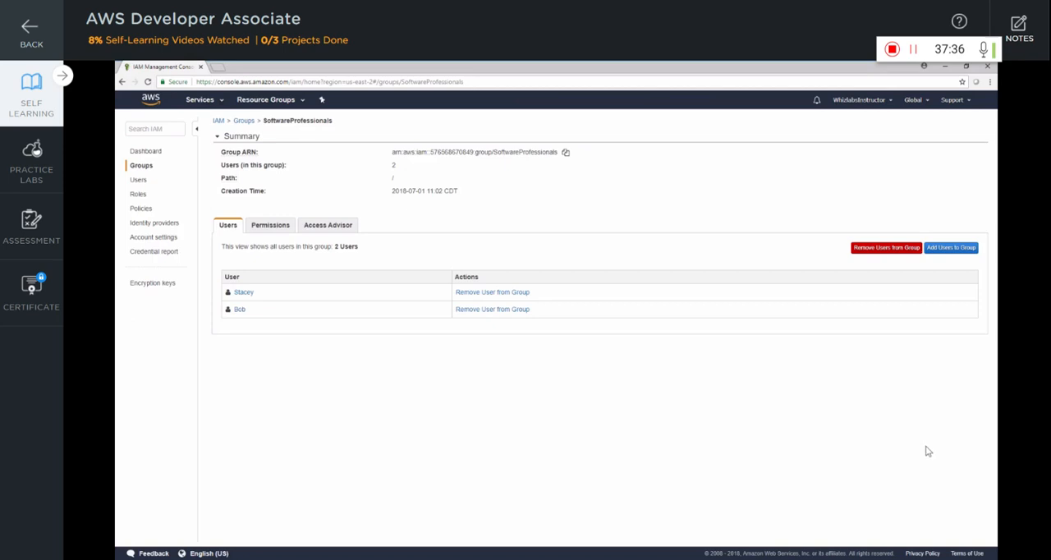
# Add the remaining IAM user, who has no group yet, to the FinanceExperts group
pyautogui.click(144, 167)
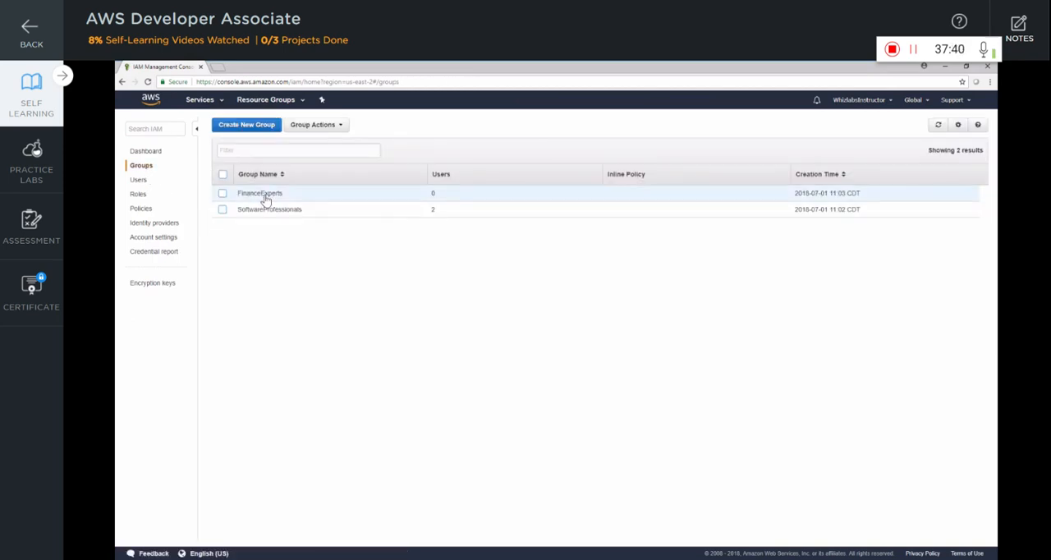
pyautogui.click(263, 194)
pyautogui.click(254, 266)
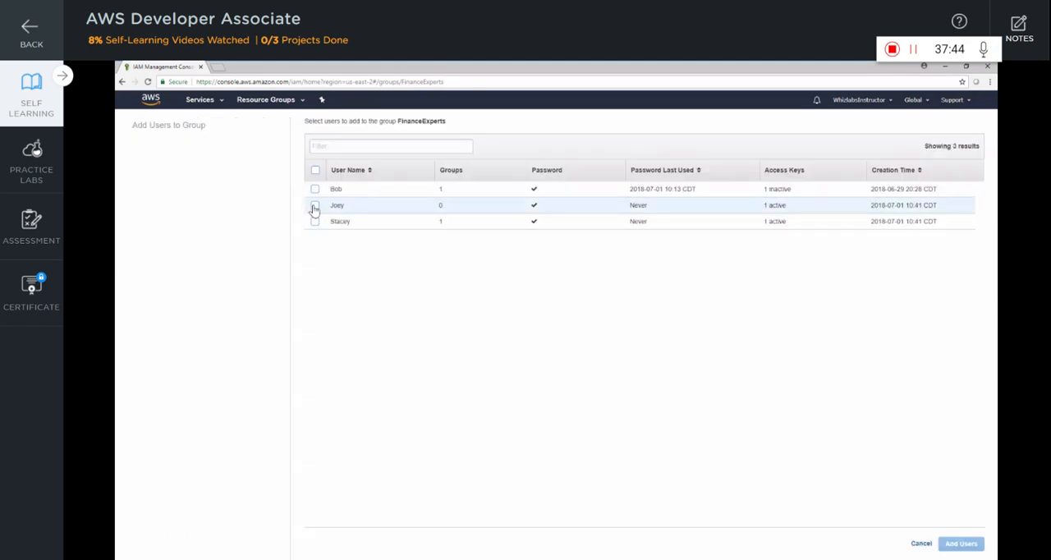
pyautogui.click(315, 206)
pyautogui.click(960, 543)
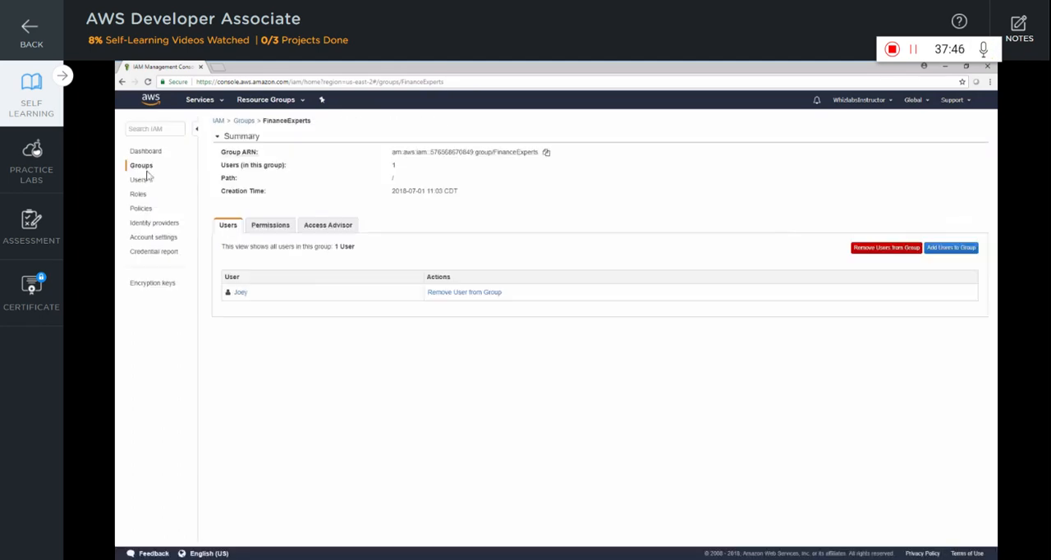
# Review the updated group list, and open the user list to check the first user
pyautogui.click(142, 165)
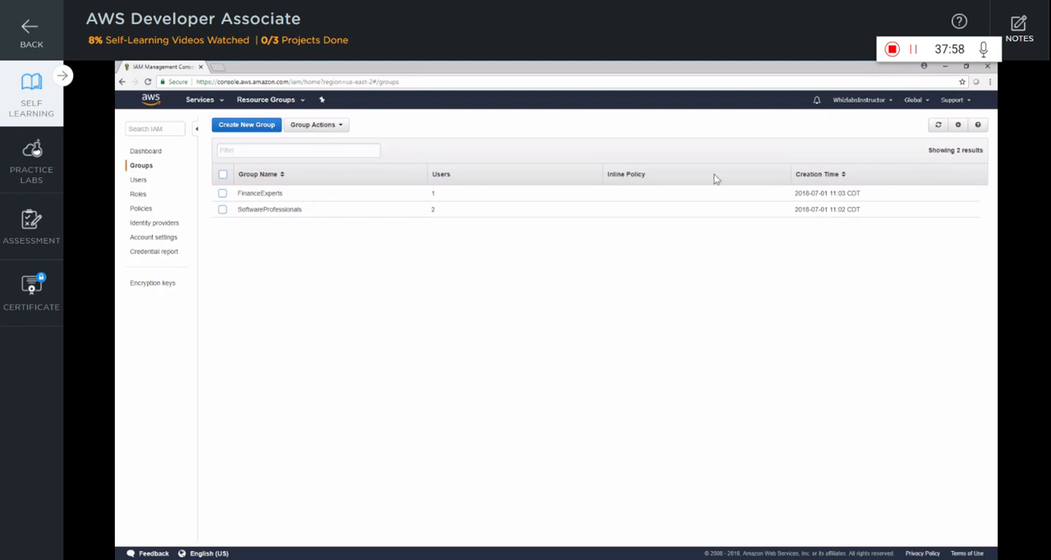
pyautogui.click(136, 180)
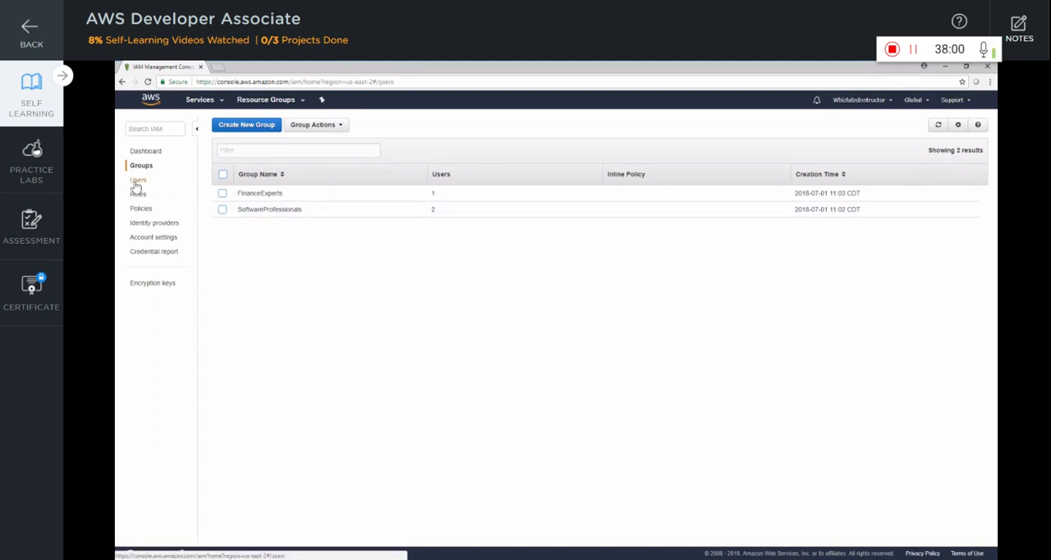
pyautogui.click(233, 189)
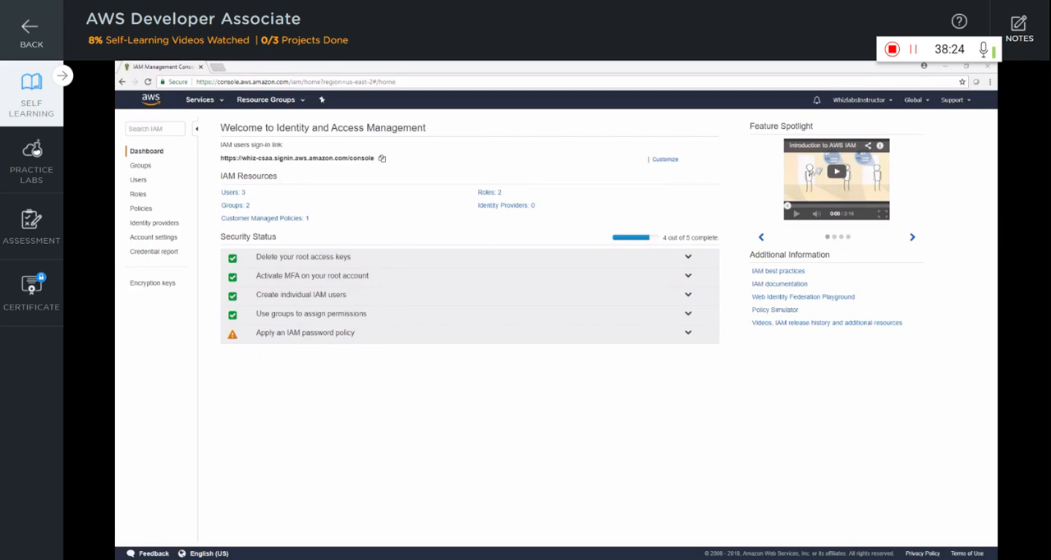
pyautogui.click(913, 50)
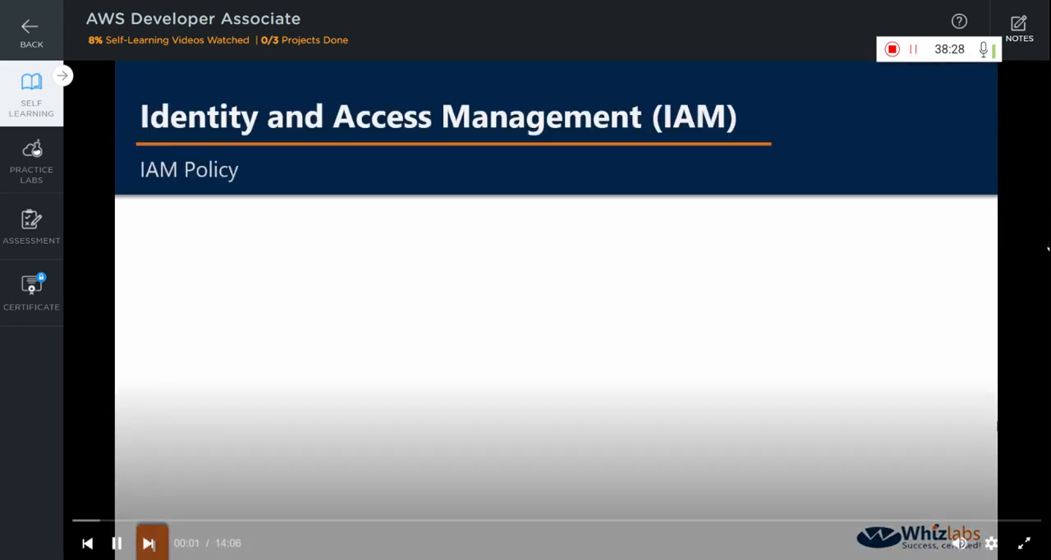
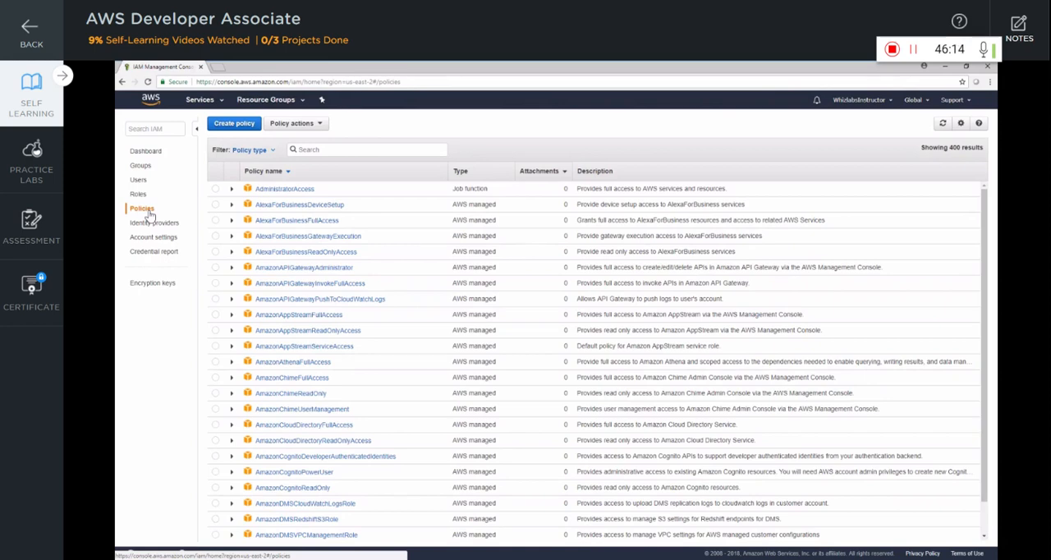
# Filter the policies to AWS managed, search for S3Full, and examine the summary and JSON of AmazonS3FullAccess
pyautogui.click(271, 152)
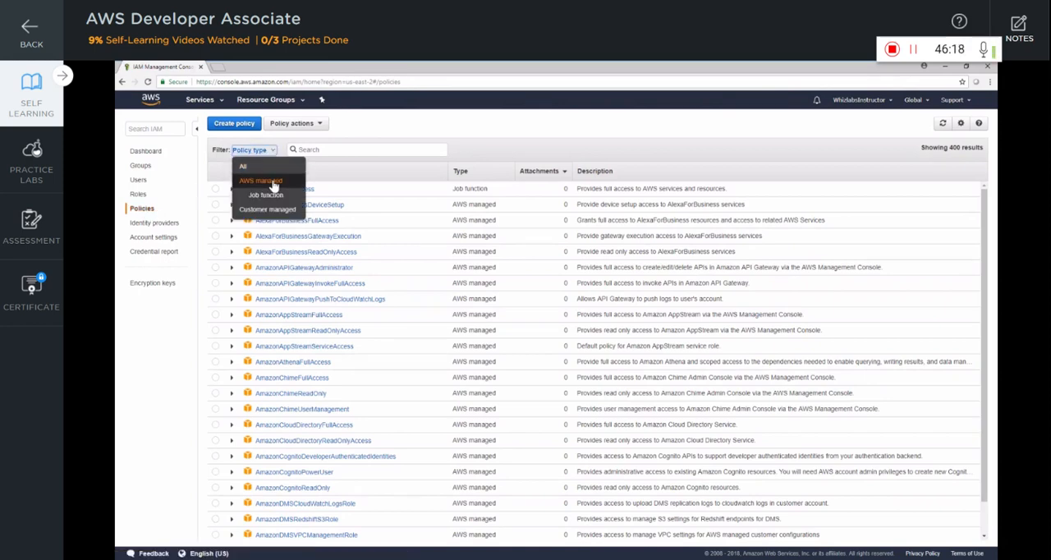
pyautogui.click(273, 182)
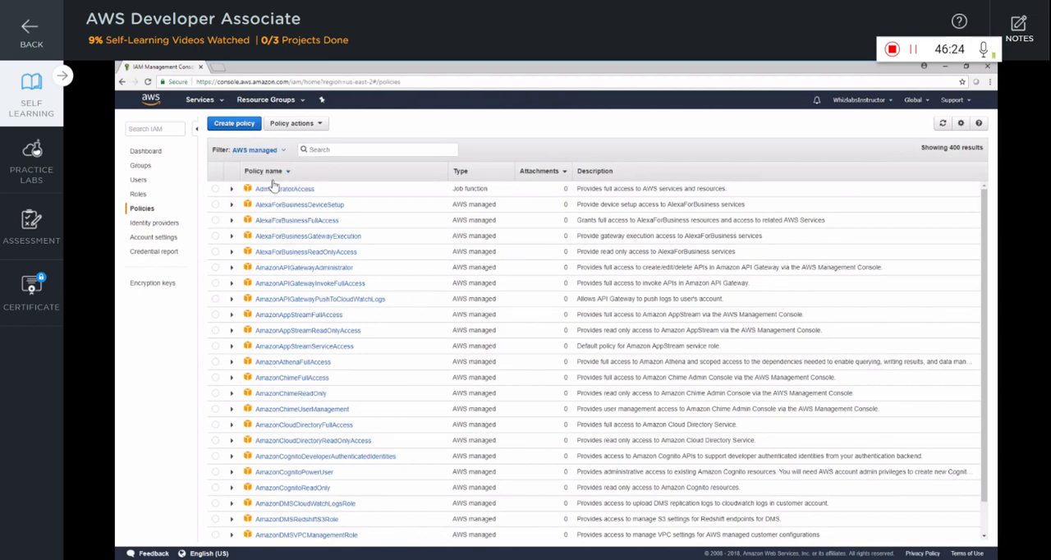
pyautogui.click(337, 150)
pyautogui.write('S3Full')
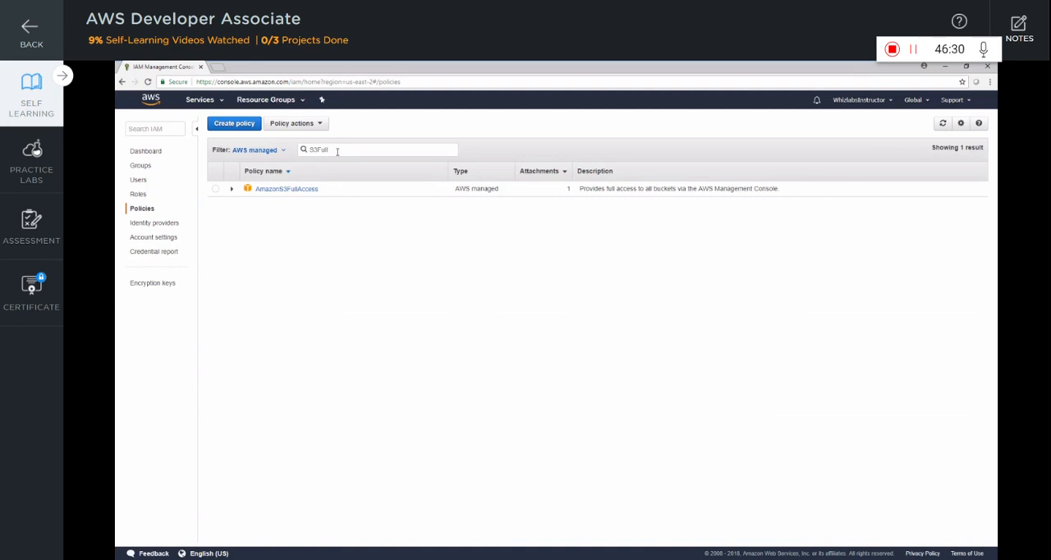
pyautogui.click(232, 190)
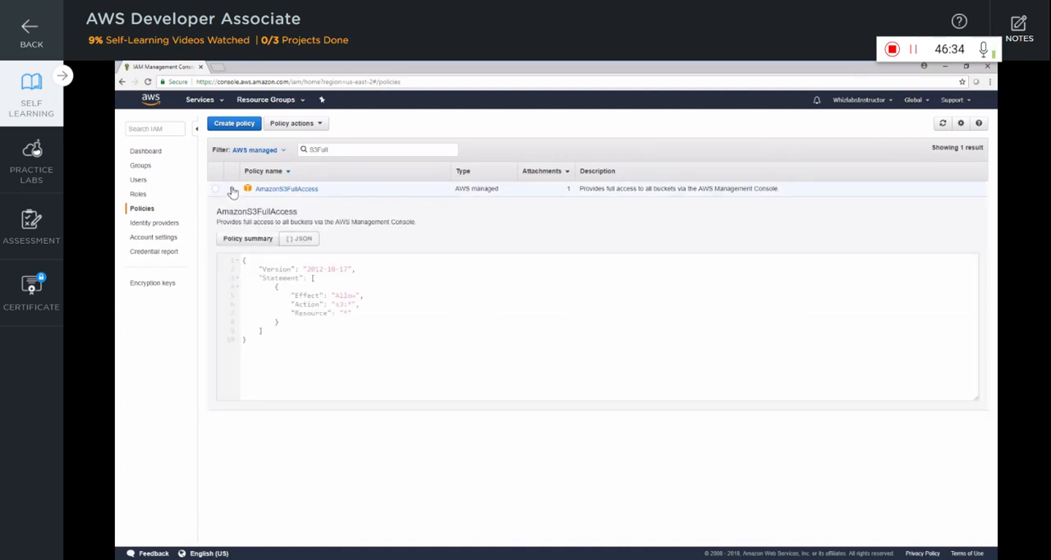
pyautogui.click(238, 243)
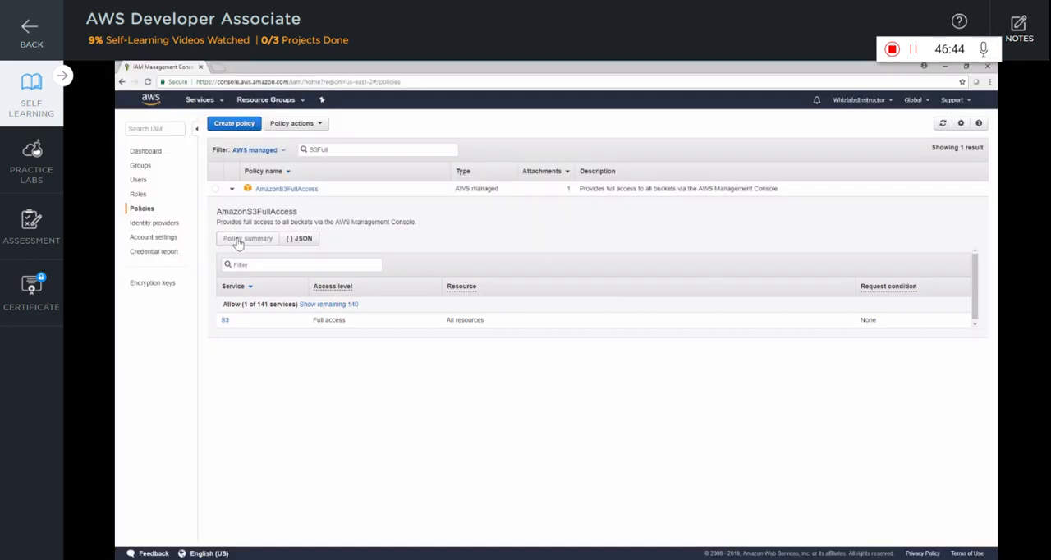
pyautogui.click(297, 240)
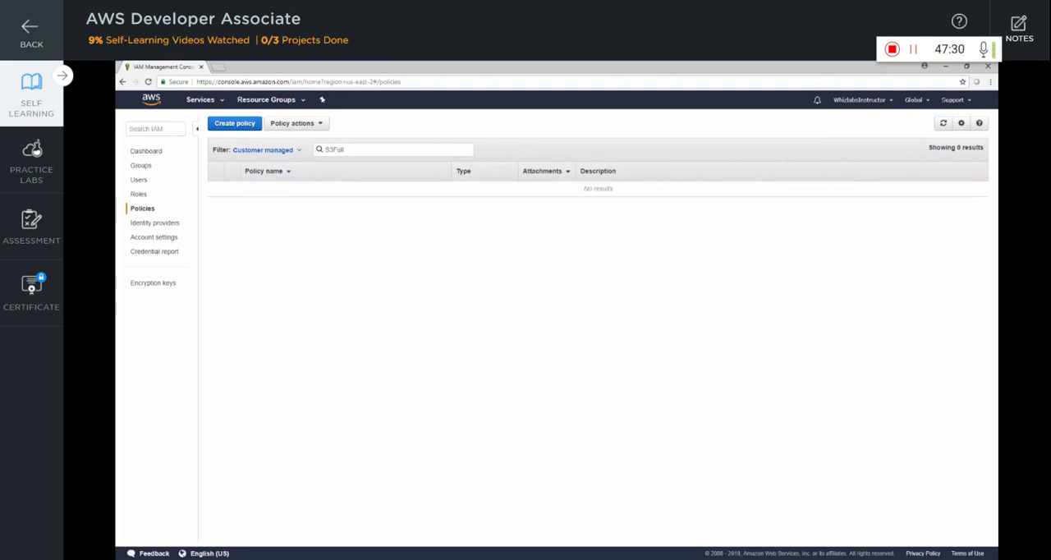
# Start a new customer managed policy for the S3 service and allow all of its Read actions
pyautogui.click(249, 126)
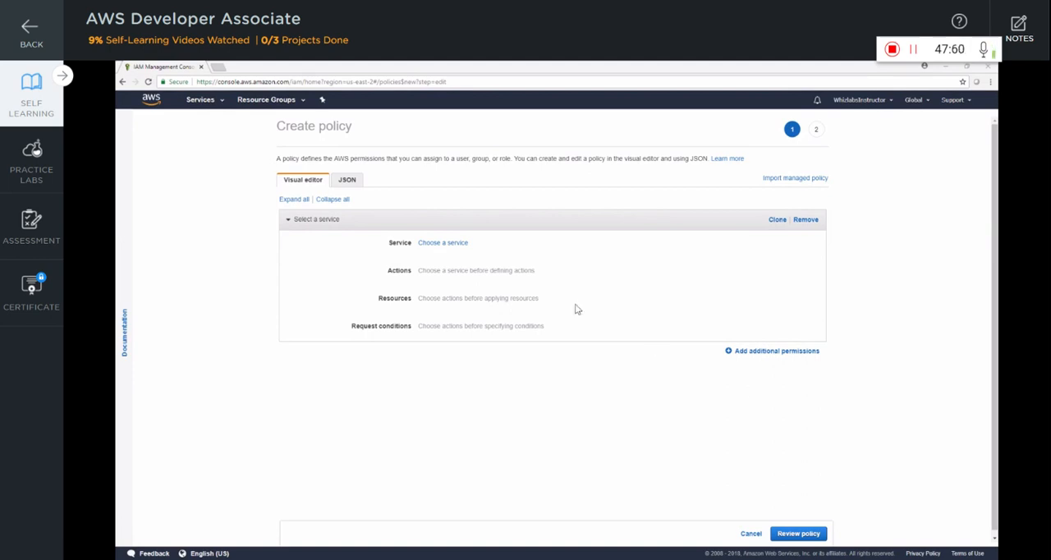
pyautogui.click(455, 253)
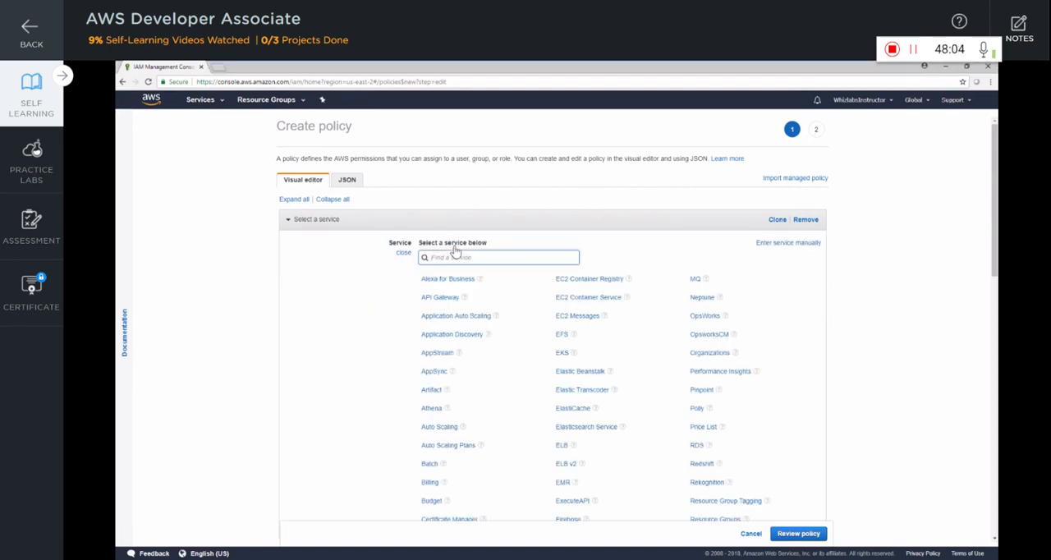
pyautogui.write('S3')
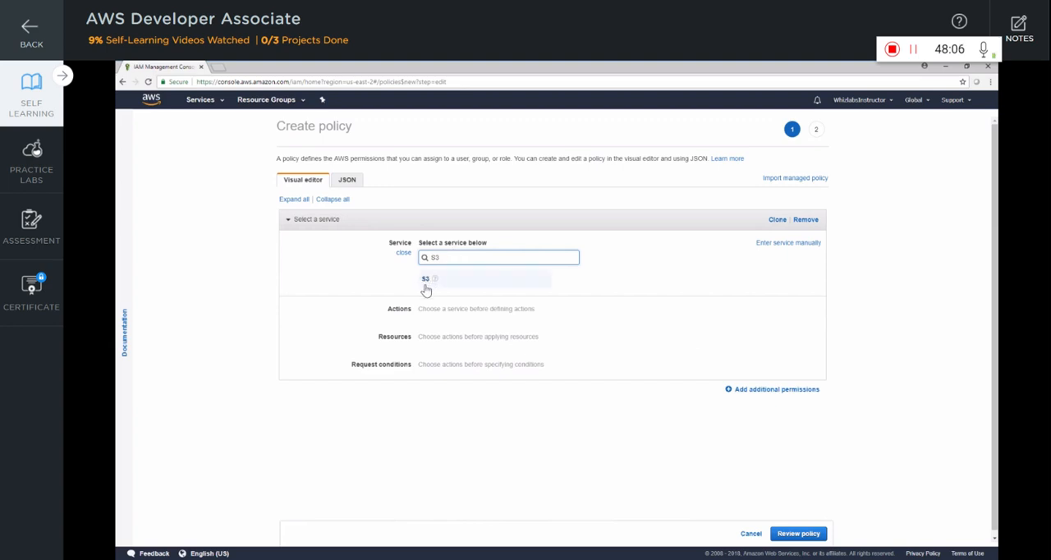
pyautogui.click(426, 283)
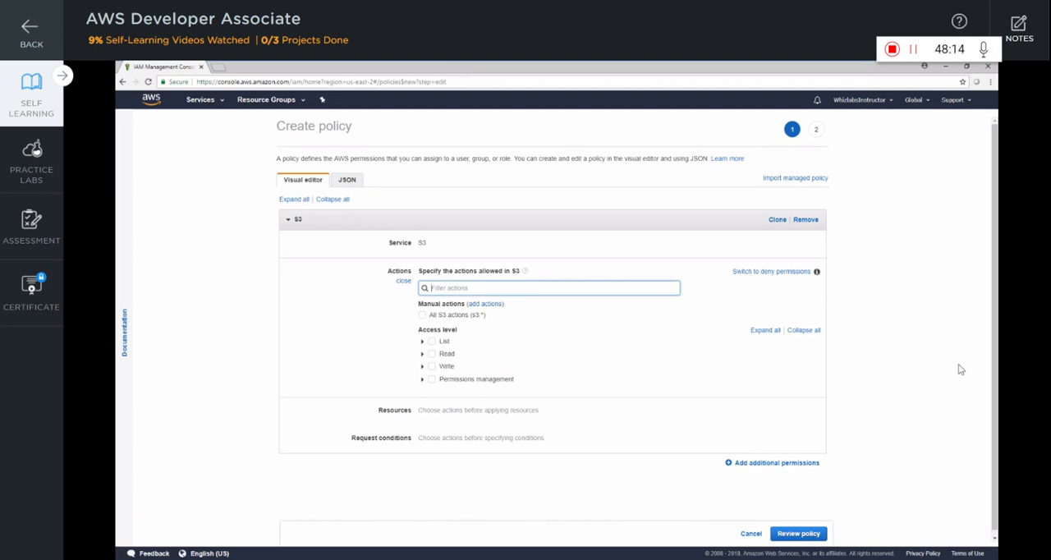
pyautogui.click(431, 360)
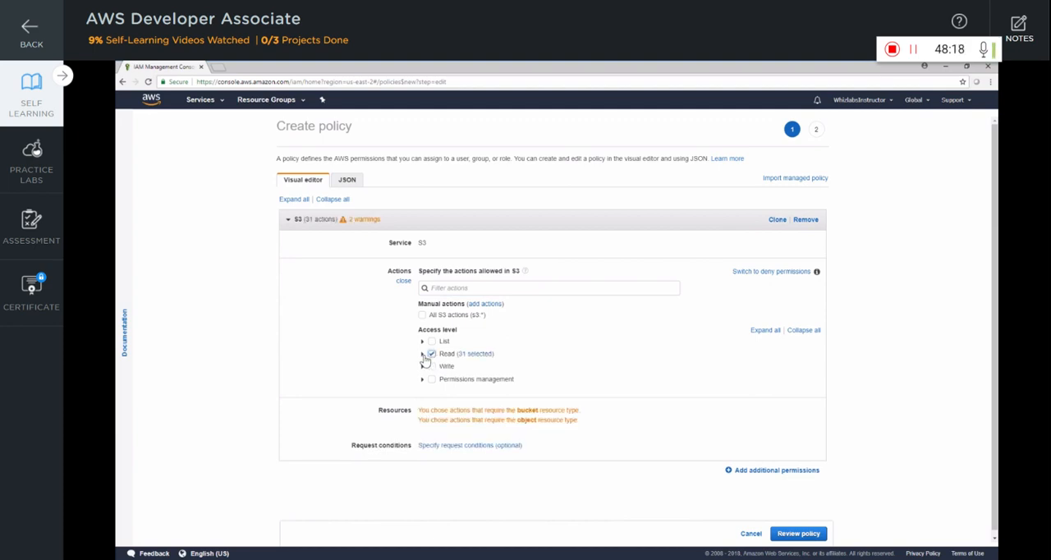
pyautogui.click(422, 354)
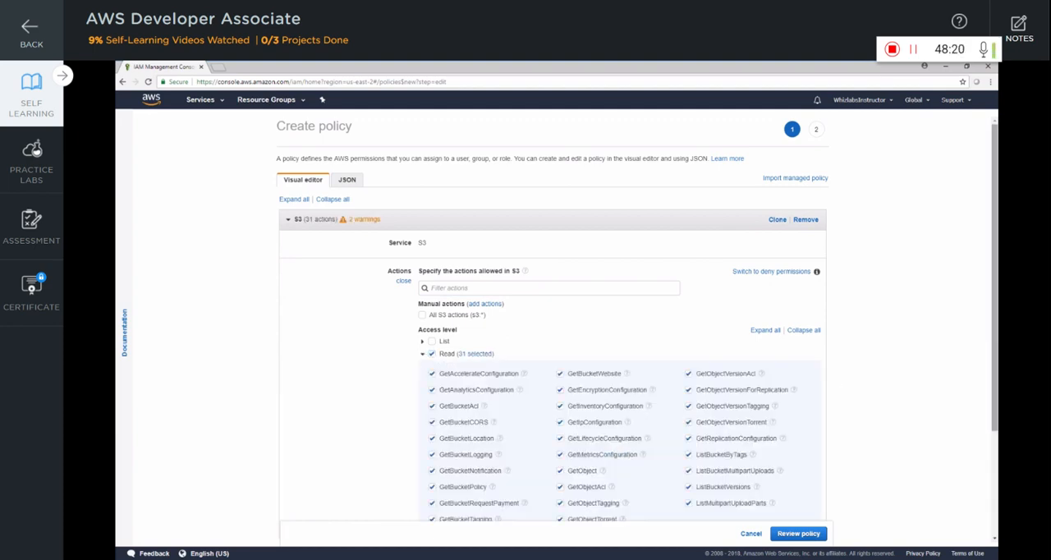
pyautogui.scroll(-2, 922, 410)
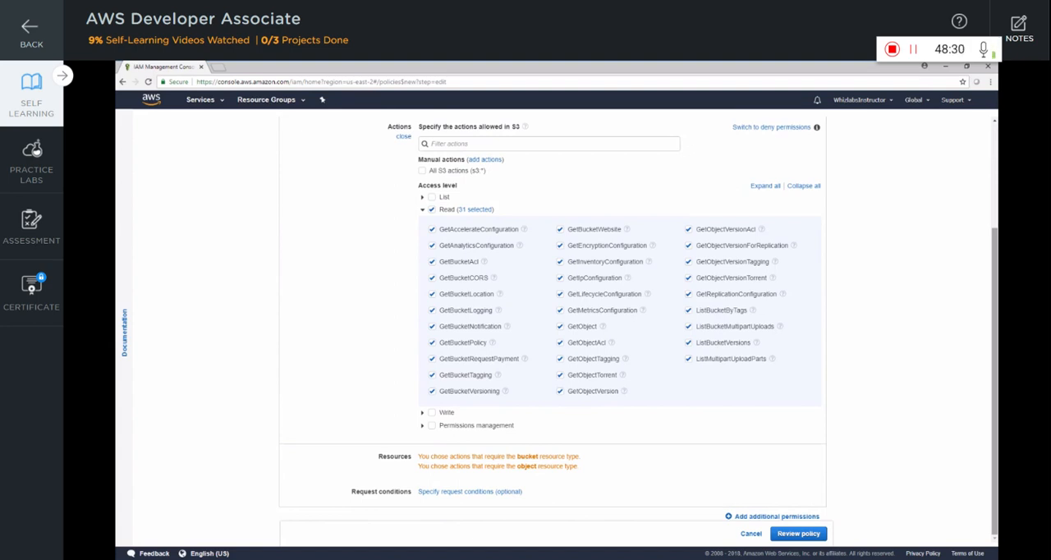
# Apply the policy to any bucket among the specific resources and proceed to the policy review
pyautogui.click(554, 467)
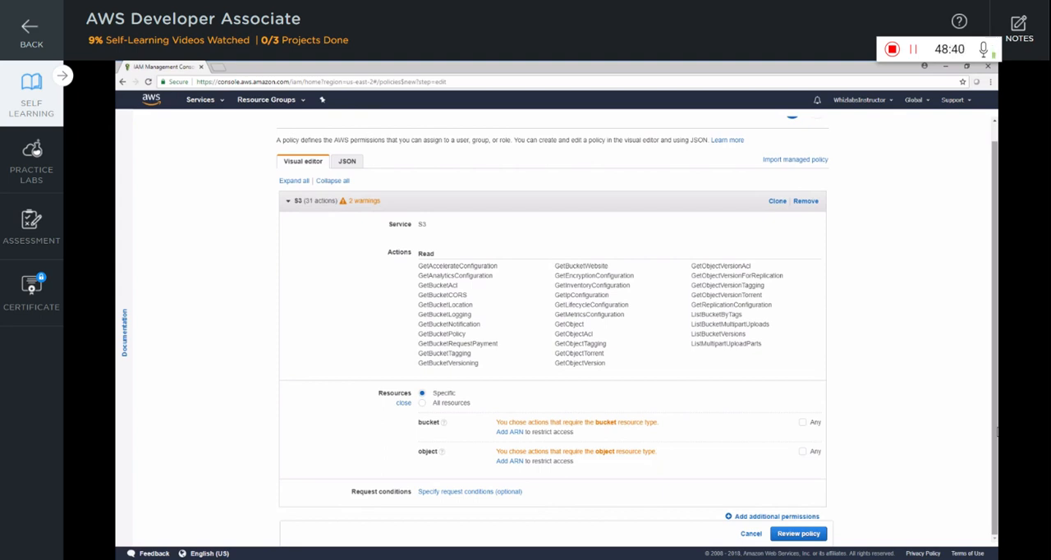
pyautogui.click(803, 422)
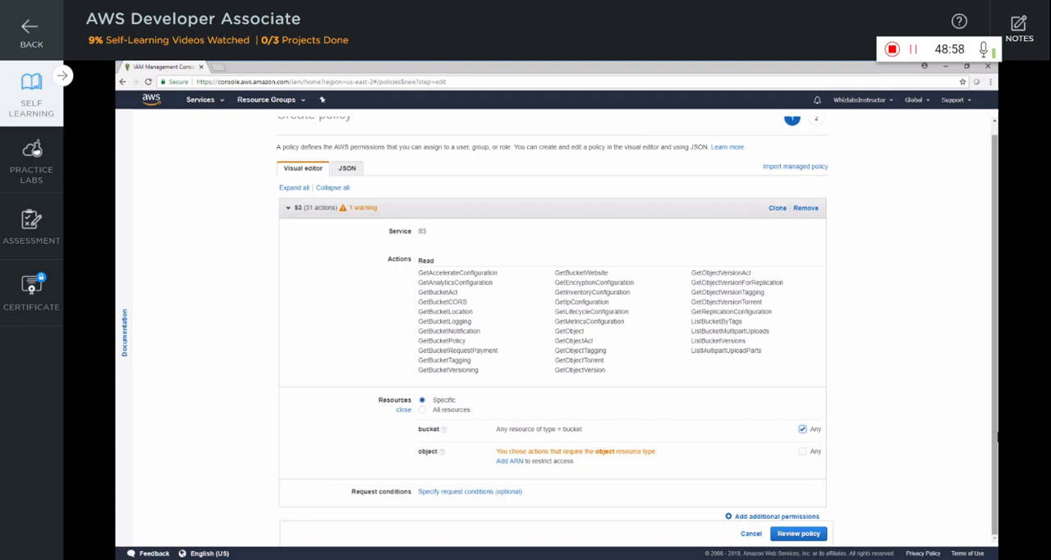
pyautogui.click(798, 533)
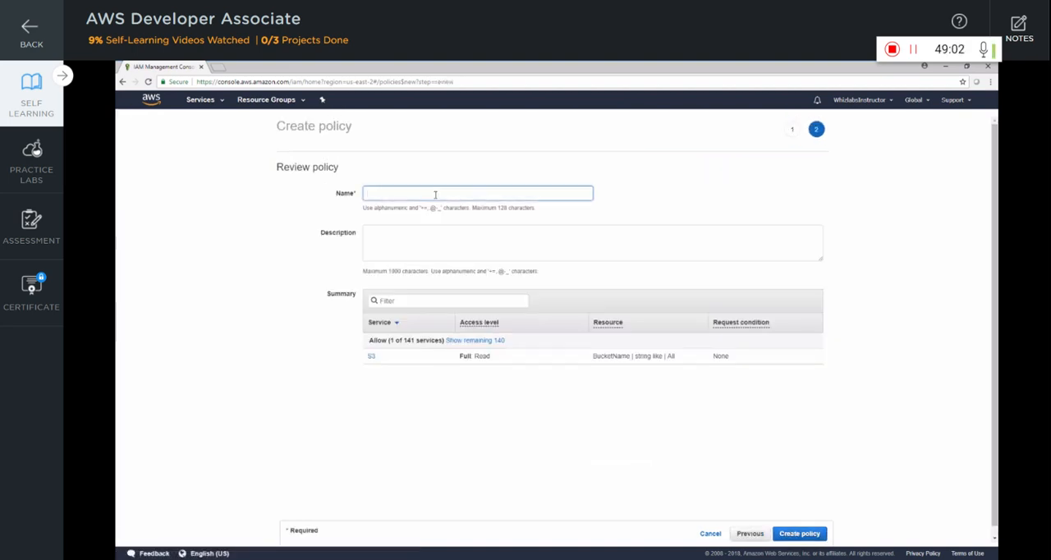
# Name the policy WhizS3ReadOnlyAcces, describe it as "Gives Read Only Access to S3 Buckets.", and create it
pyautogui.write('WhizS3ReadOnlyAcces')
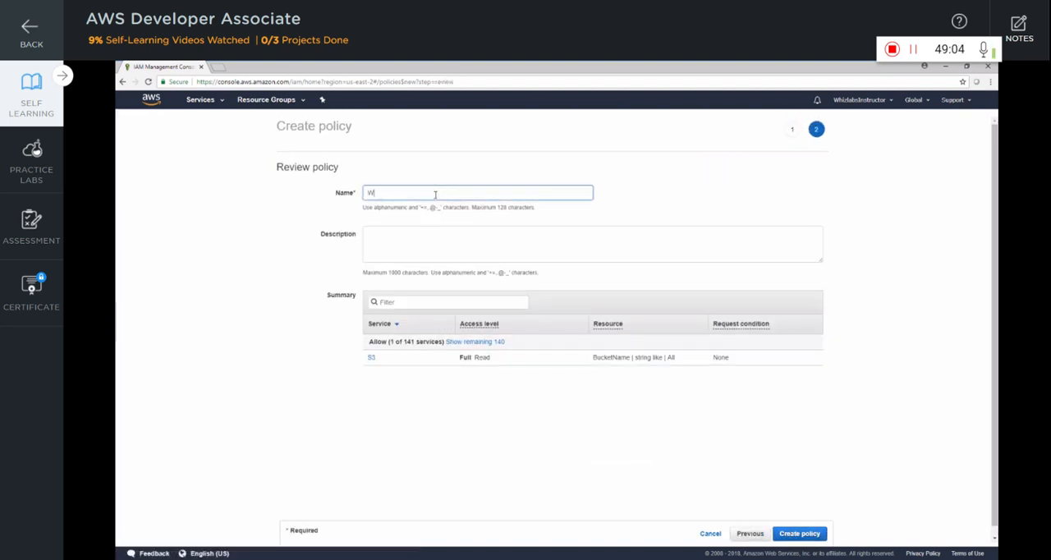
pyautogui.click(413, 237)
pyautogui.write('Gives Read Only Access to S3 Buckets.')
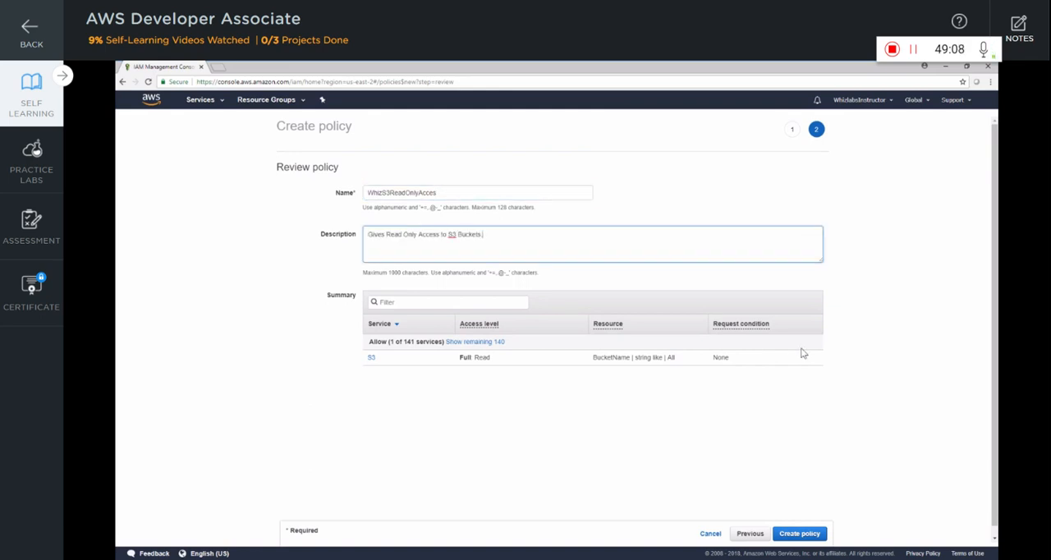
pyautogui.click(800, 534)
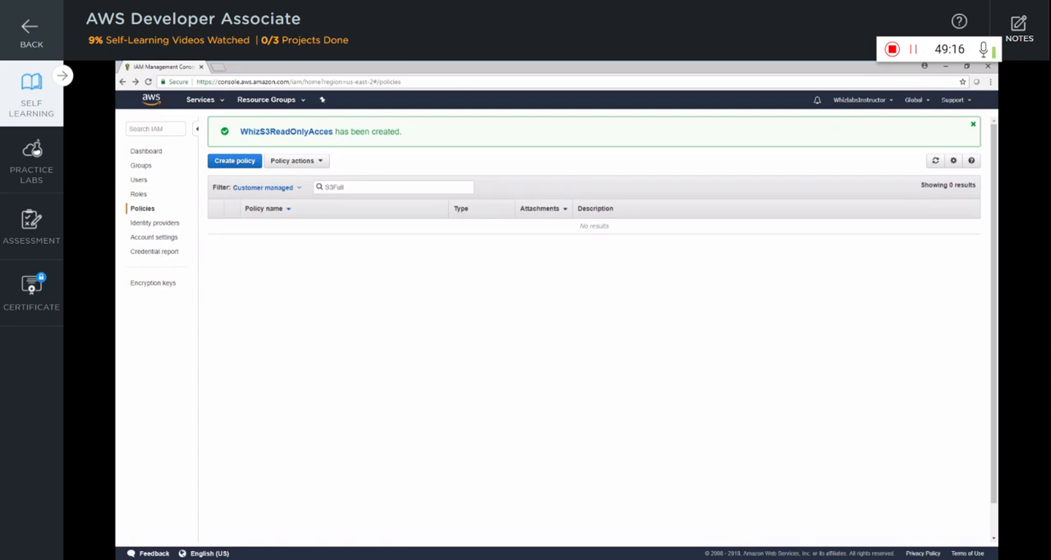
# Examine the JSON, edit view and permission summary of the WhizS3ReadOnlyAcces policy without changing it
pyautogui.click(283, 133)
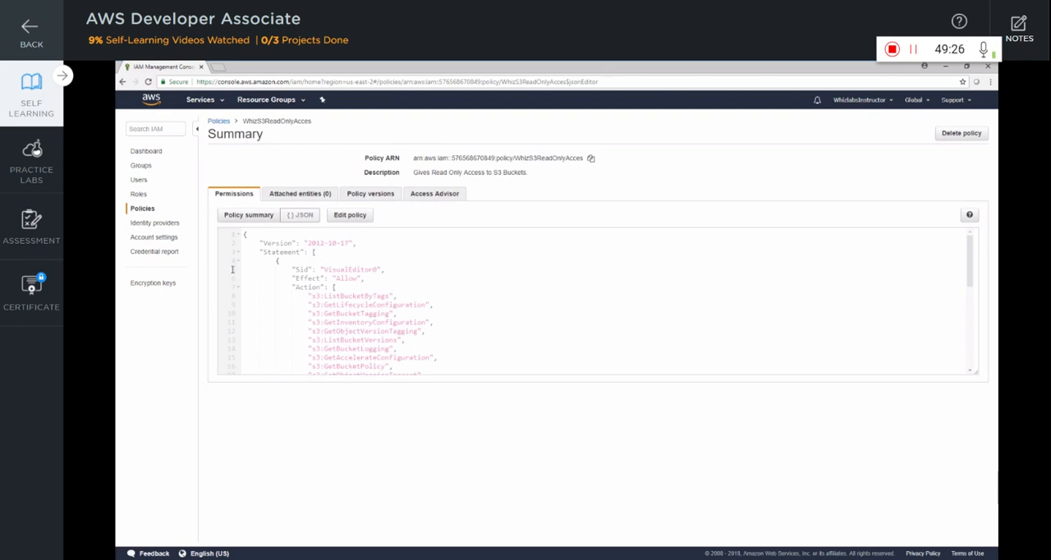
pyautogui.click(365, 216)
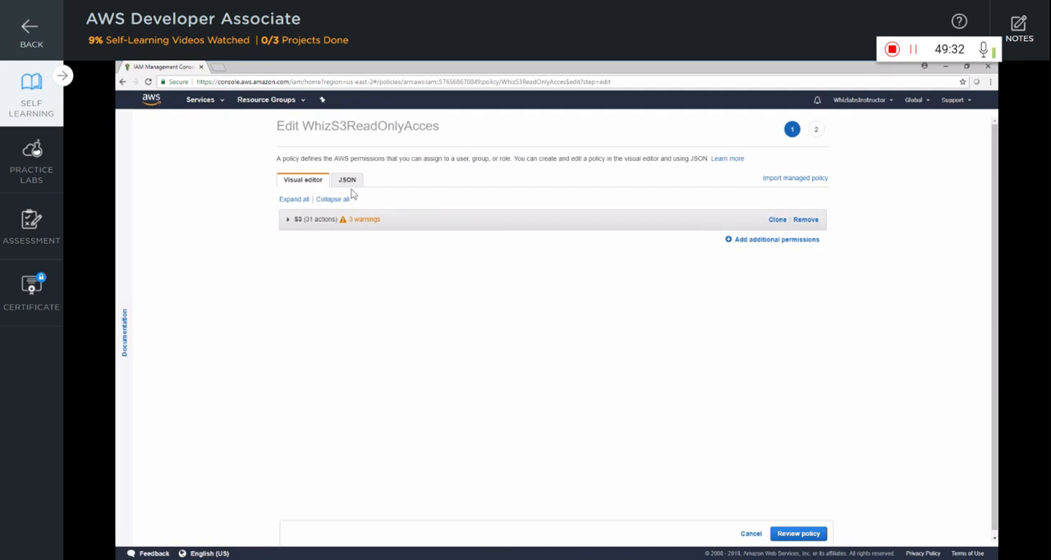
pyautogui.click(286, 220)
pyautogui.click(750, 533)
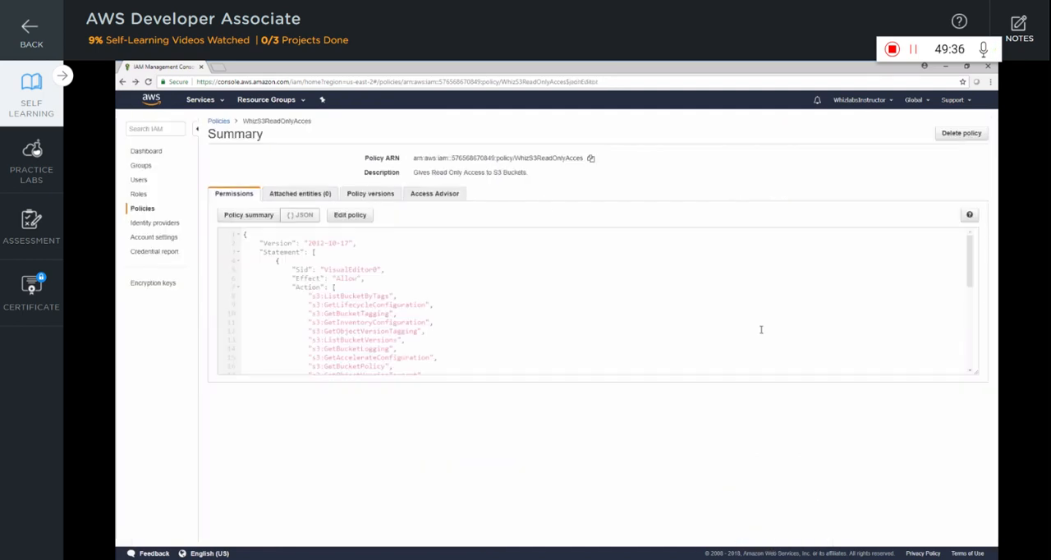
pyautogui.click(265, 217)
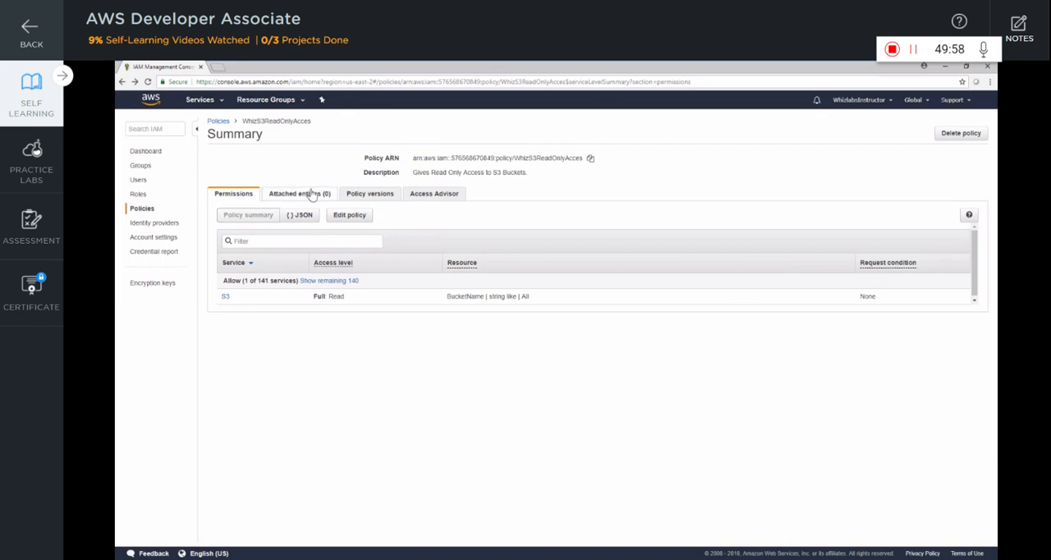
# Attach the WhizS3ReadOnlyAcces policy to the first listed user and the FinanceExperts group, and return to its permissions
pyautogui.click(312, 194)
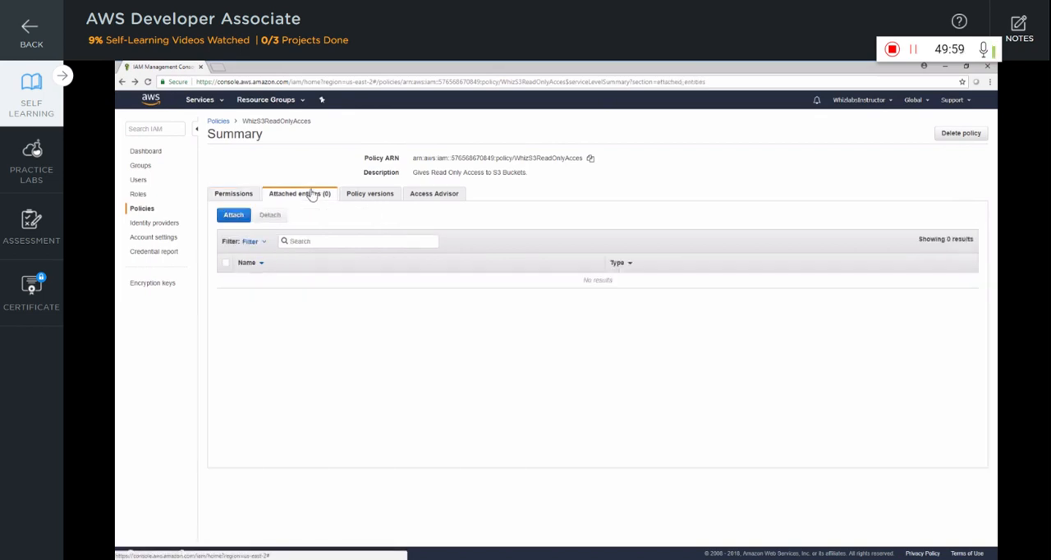
pyautogui.click(245, 217)
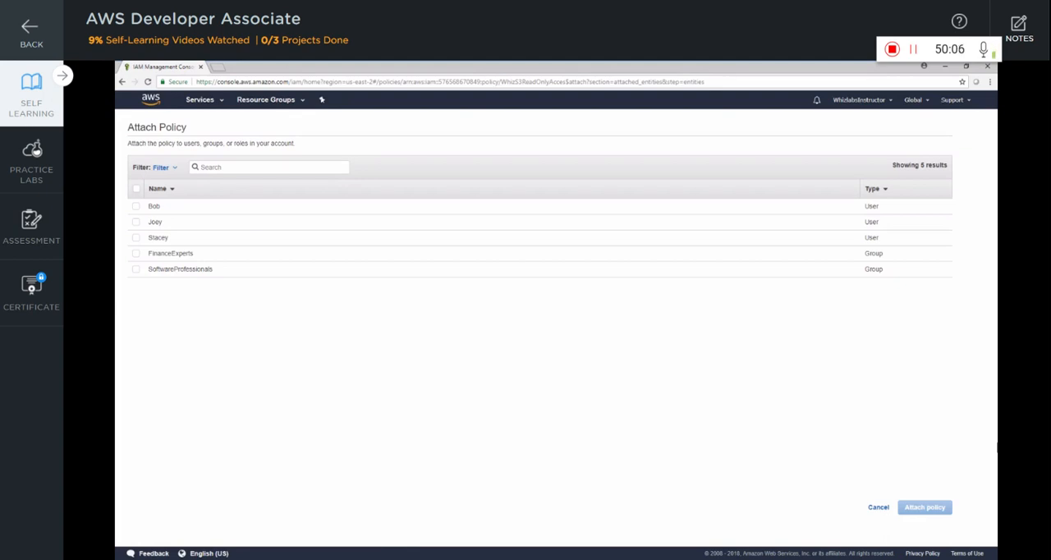
pyautogui.click(137, 207)
pyautogui.click(136, 254)
pyautogui.click(940, 510)
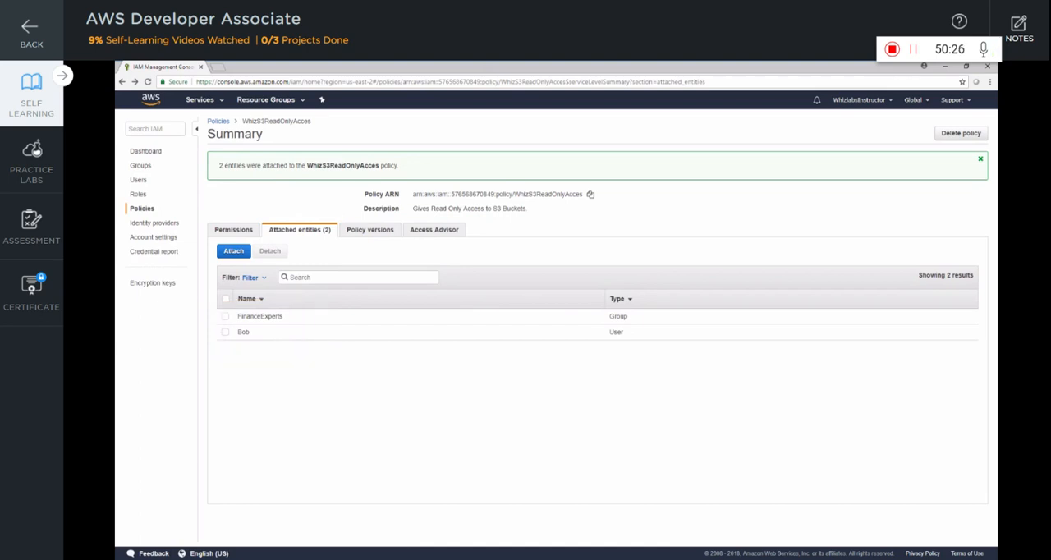
pyautogui.click(233, 230)
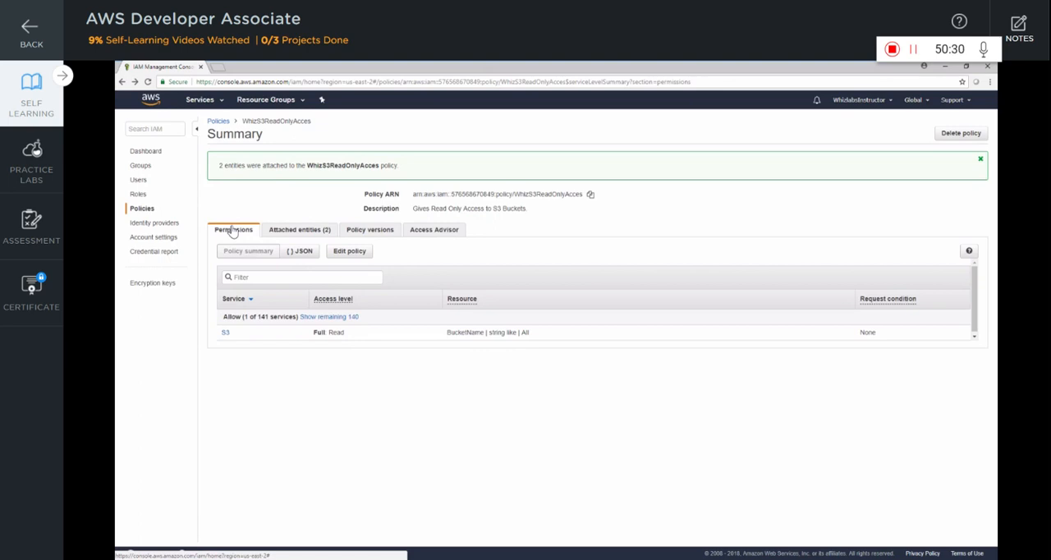
# Apply an IAM password policy requiring at least one uppercase letter, one lowercase letter and one number, and return to the dashboard
pyautogui.click(148, 153)
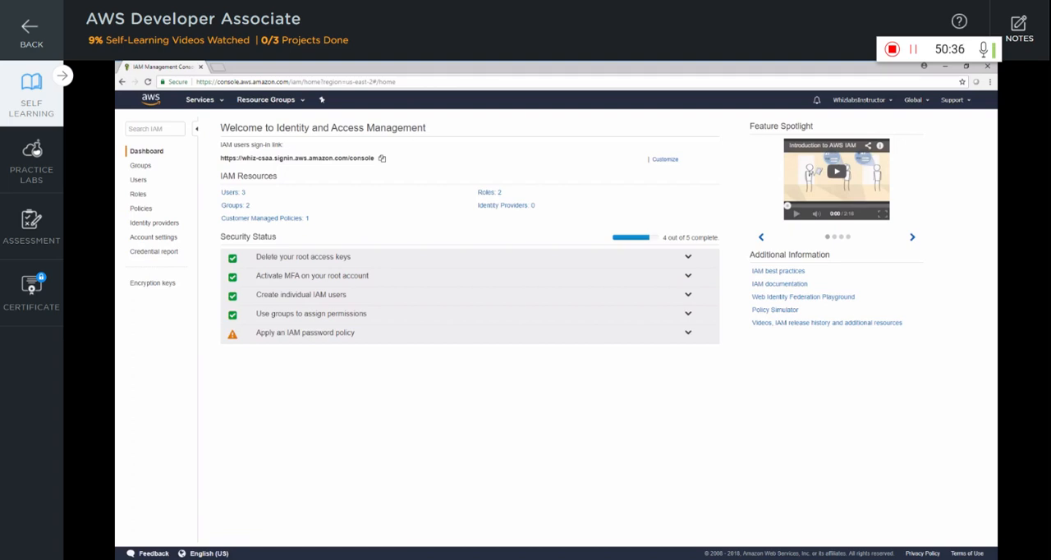
pyautogui.click(686, 336)
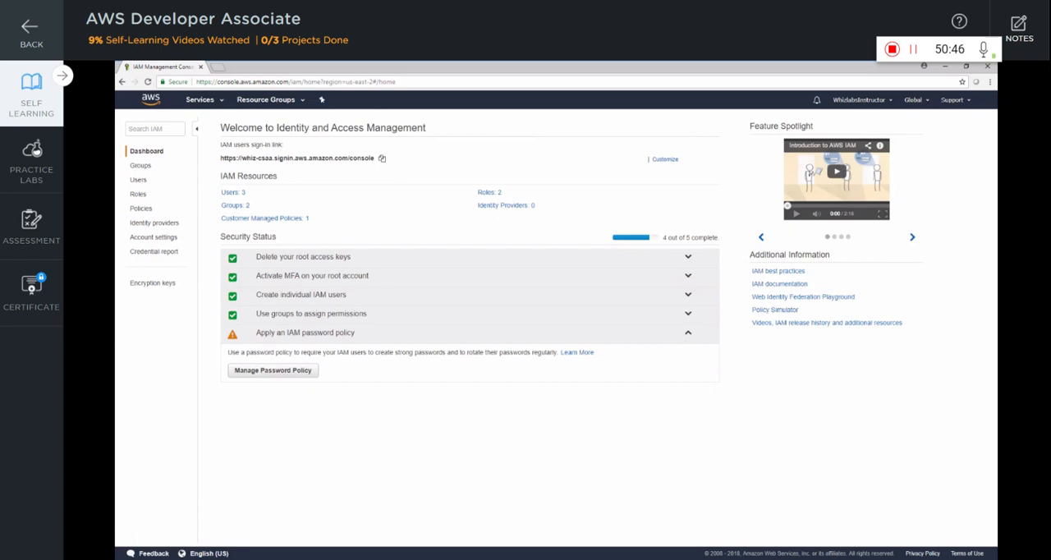
pyautogui.click(276, 374)
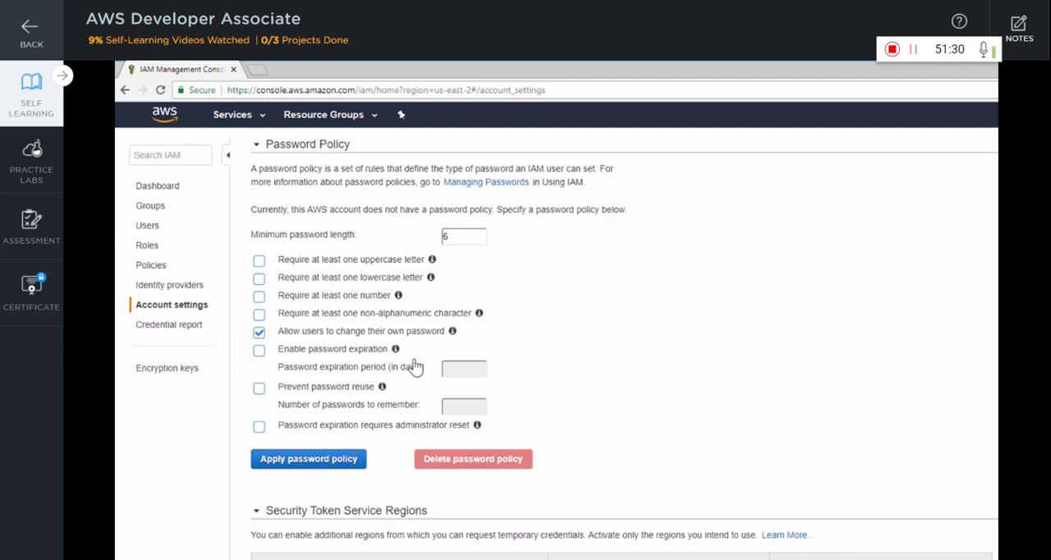
pyautogui.click(258, 260)
pyautogui.click(259, 327)
pyautogui.click(259, 346)
pyautogui.click(277, 507)
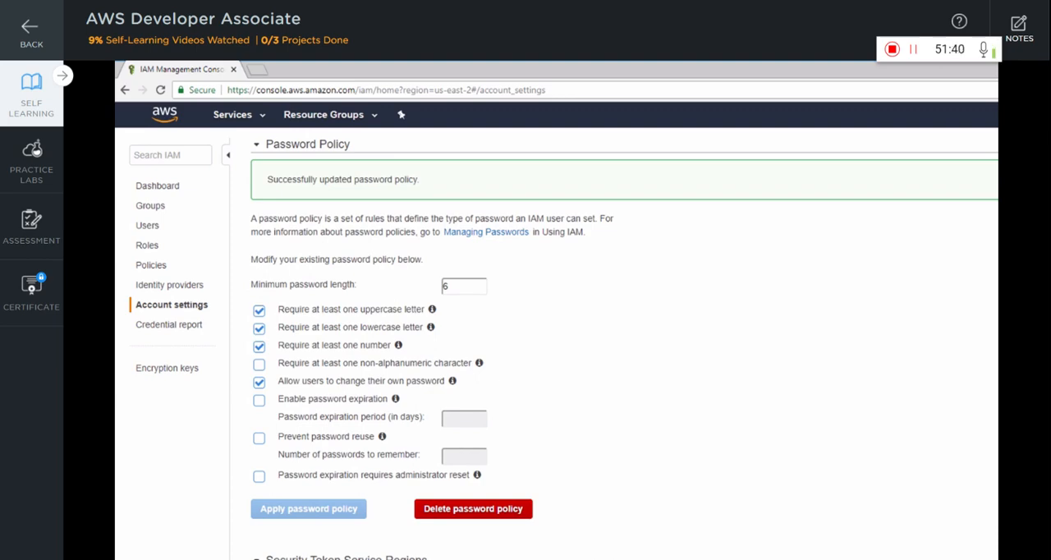
pyautogui.scroll(-4, 970, 393)
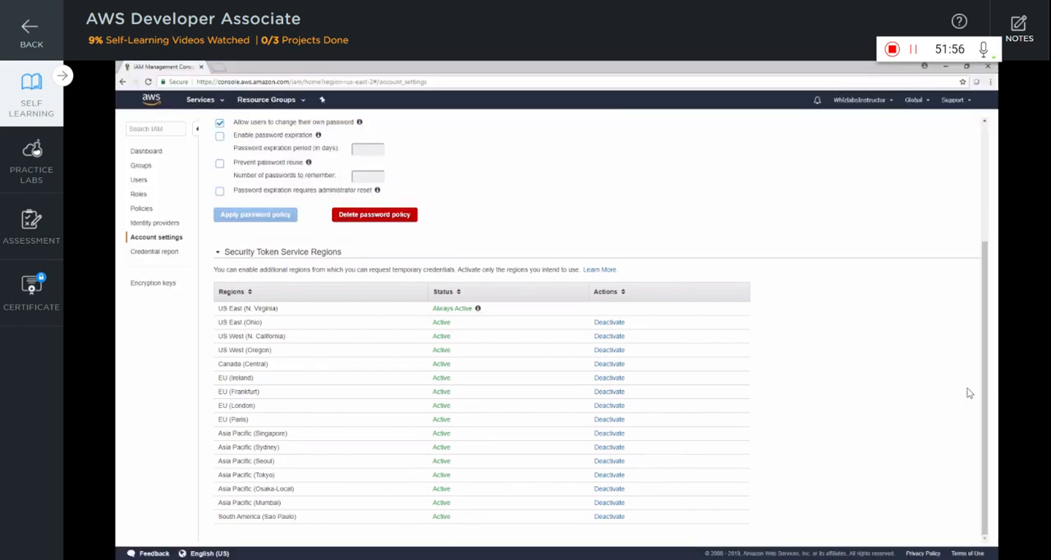
pyautogui.click(154, 151)
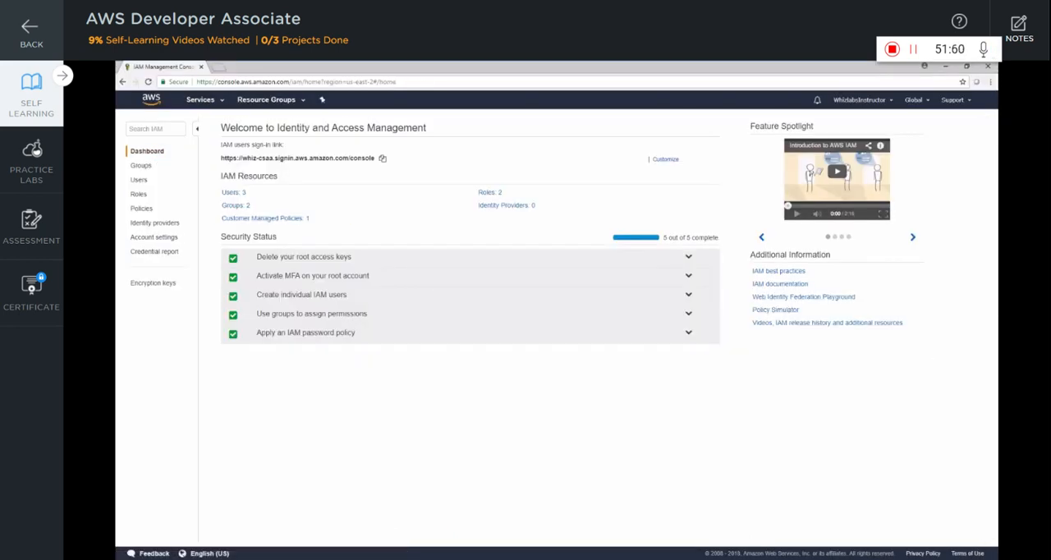
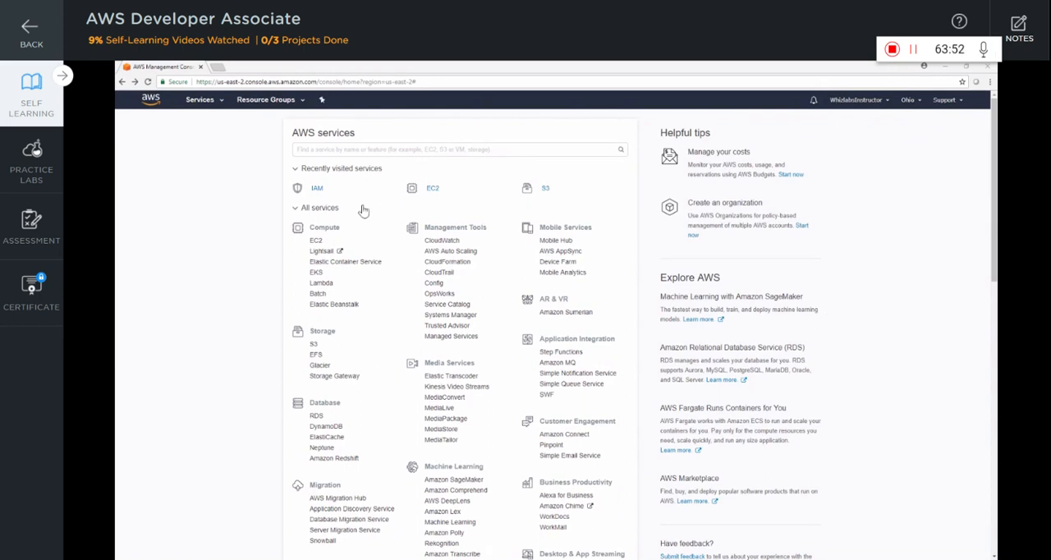
# Start a new IAM role with AWS service as trusted entity and EC2 as the service using it, and proceed to permissions
pyautogui.click(318, 189)
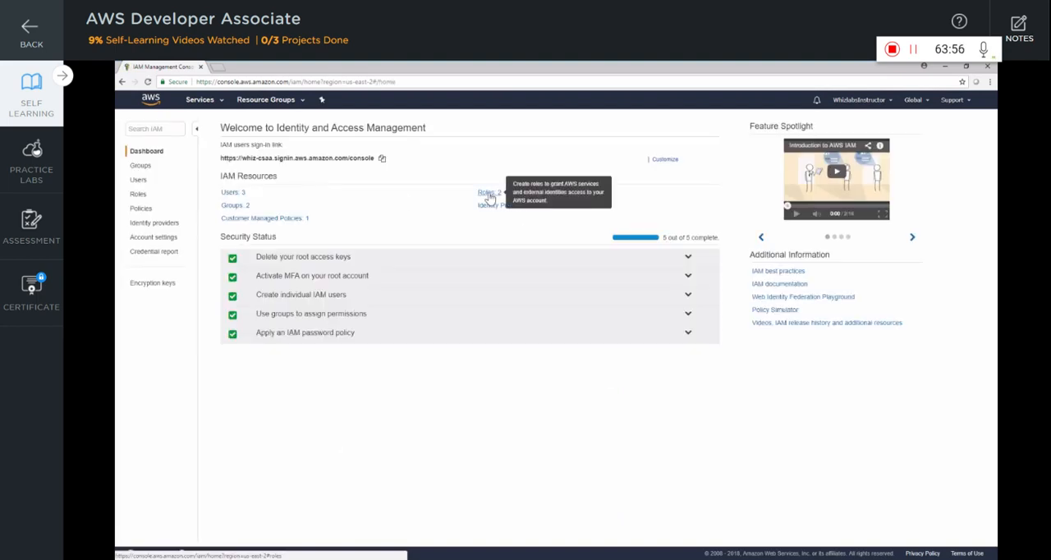
pyautogui.click(487, 193)
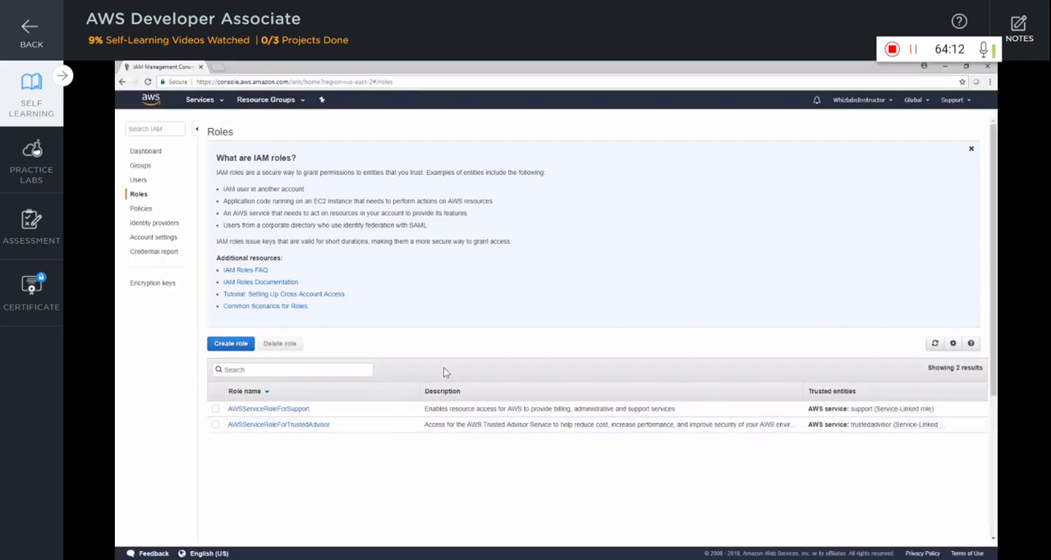
pyautogui.click(231, 343)
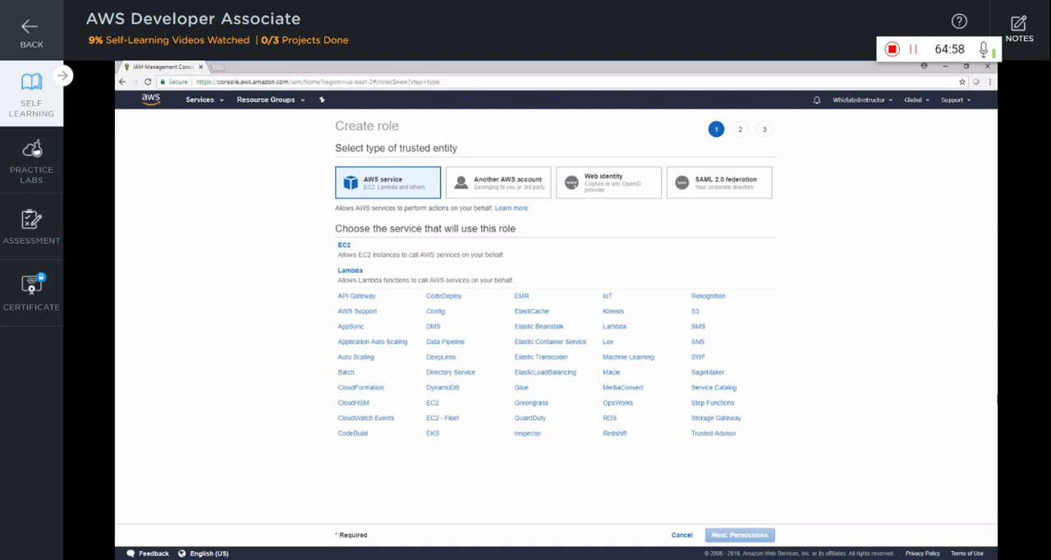
pyautogui.click(355, 251)
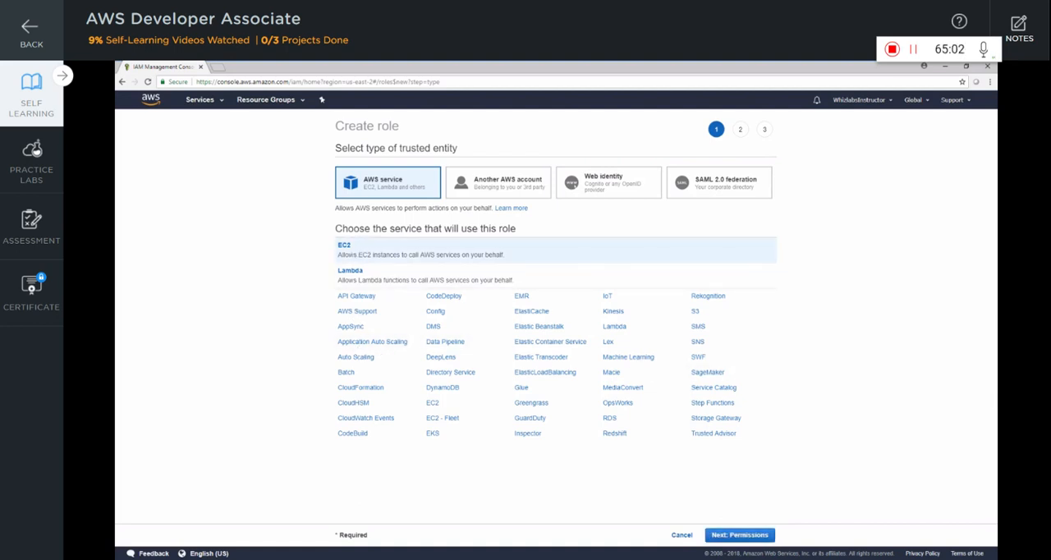
pyautogui.click(770, 535)
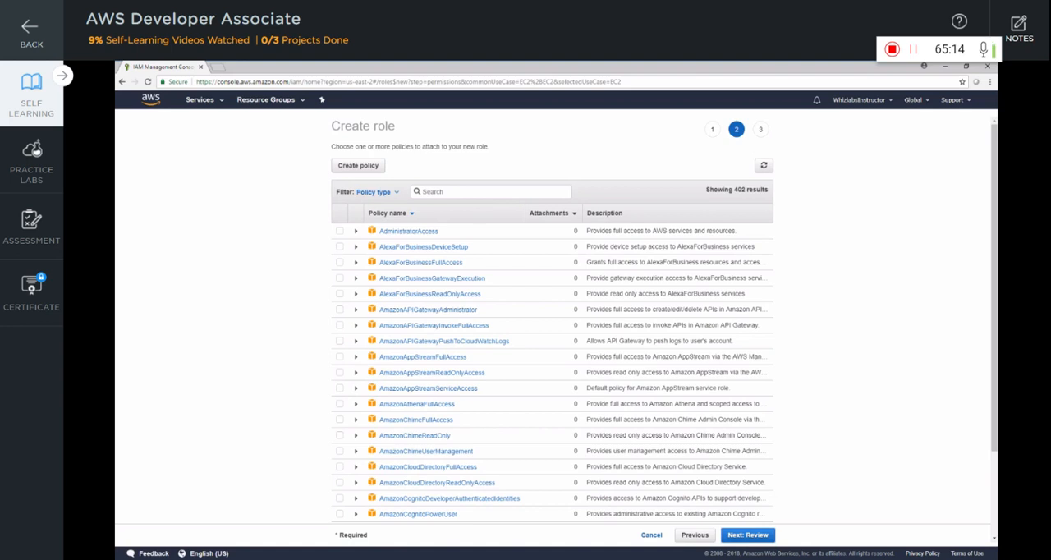
# Find the AmazonS3FullAccess policy by searching for "S3full", attach it to the new role, and proceed to review
pyautogui.click(518, 193)
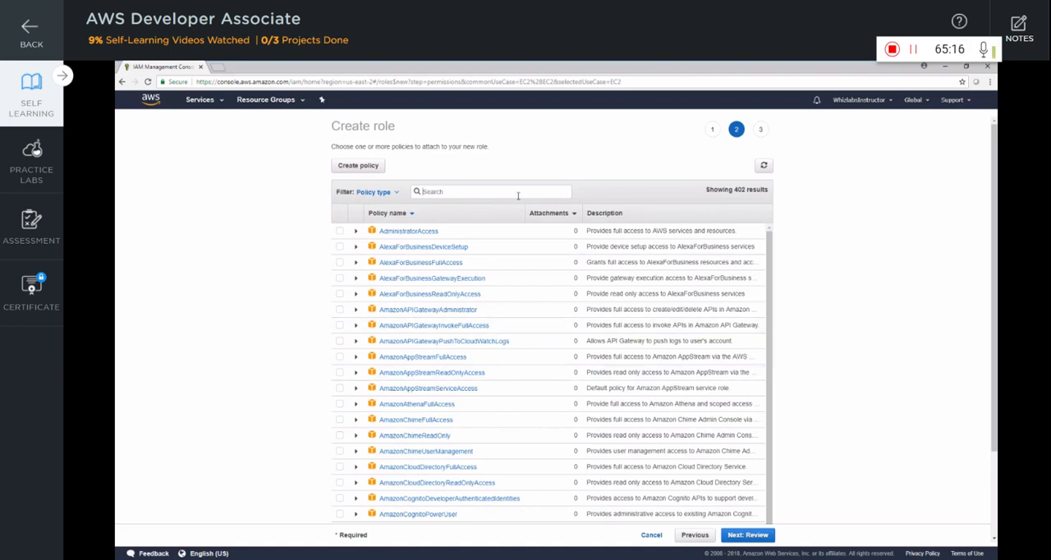
pyautogui.write('s3ful')
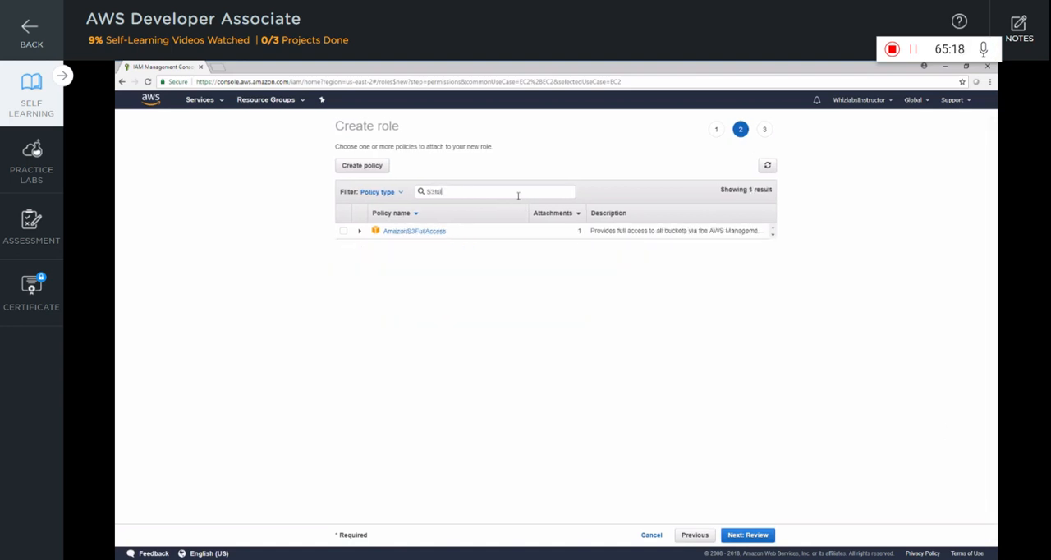
pyautogui.write('l')
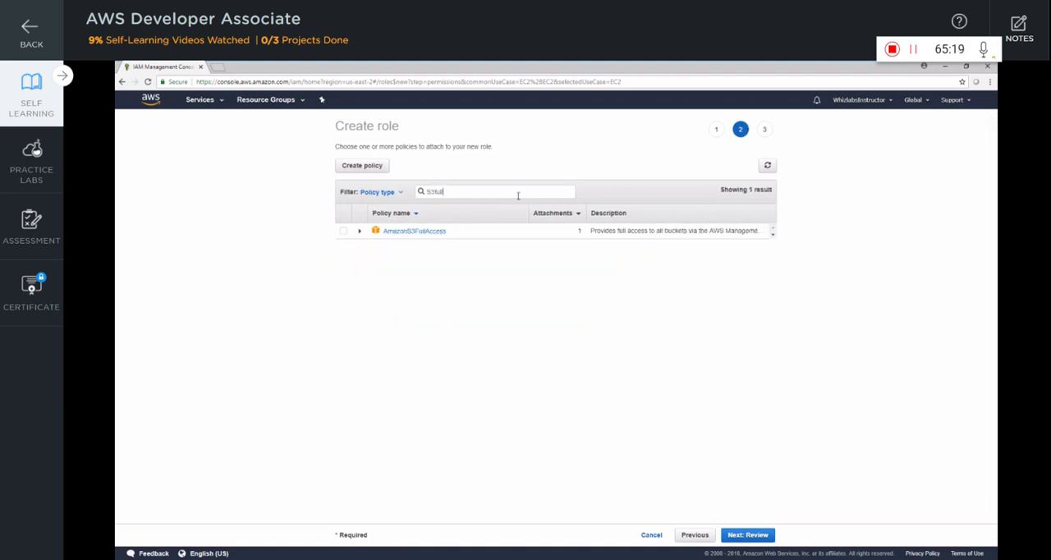
pyautogui.click(343, 231)
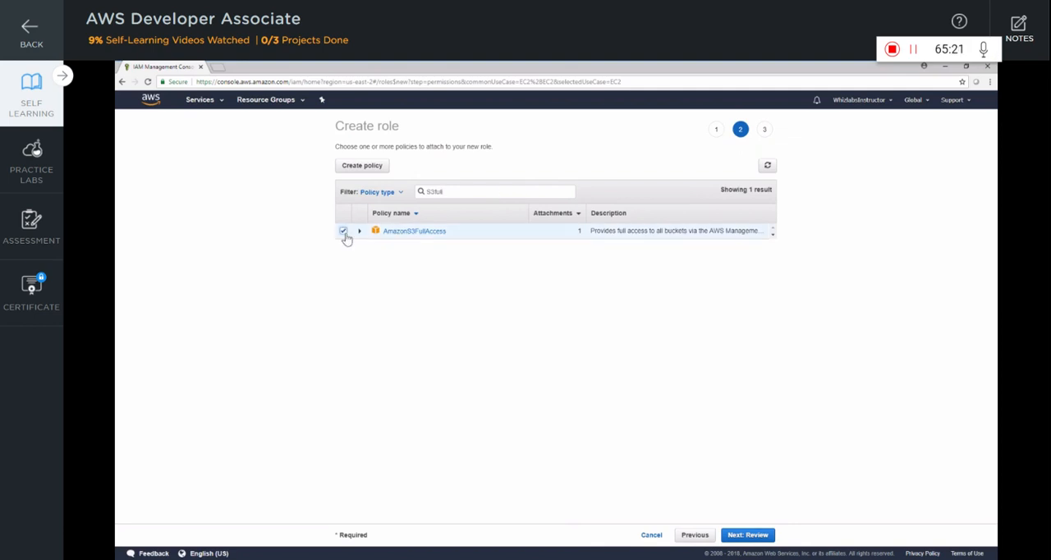
pyautogui.click(747, 535)
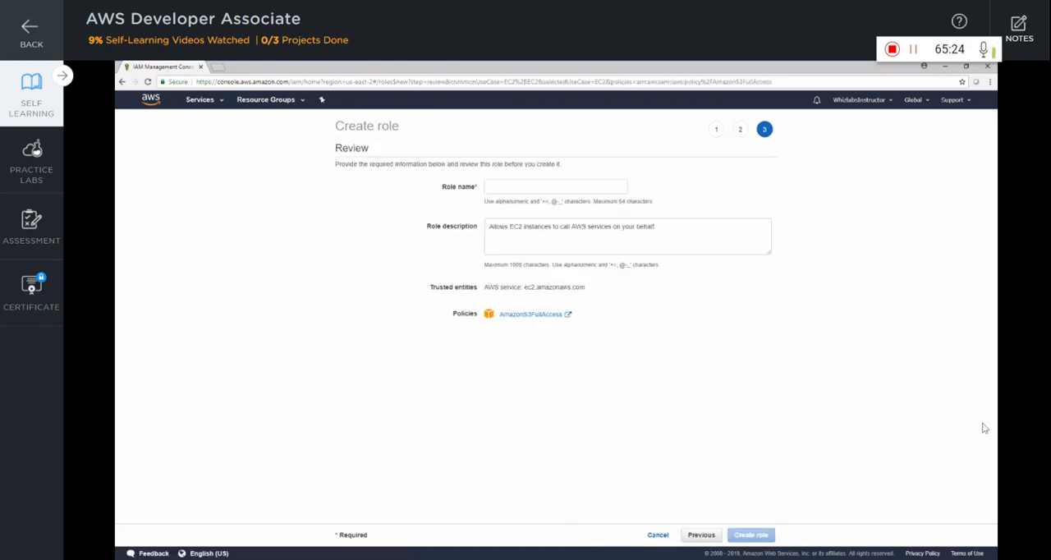
# Name the role WhizS3FullAccessForEc2 and create it
pyautogui.click(611, 187)
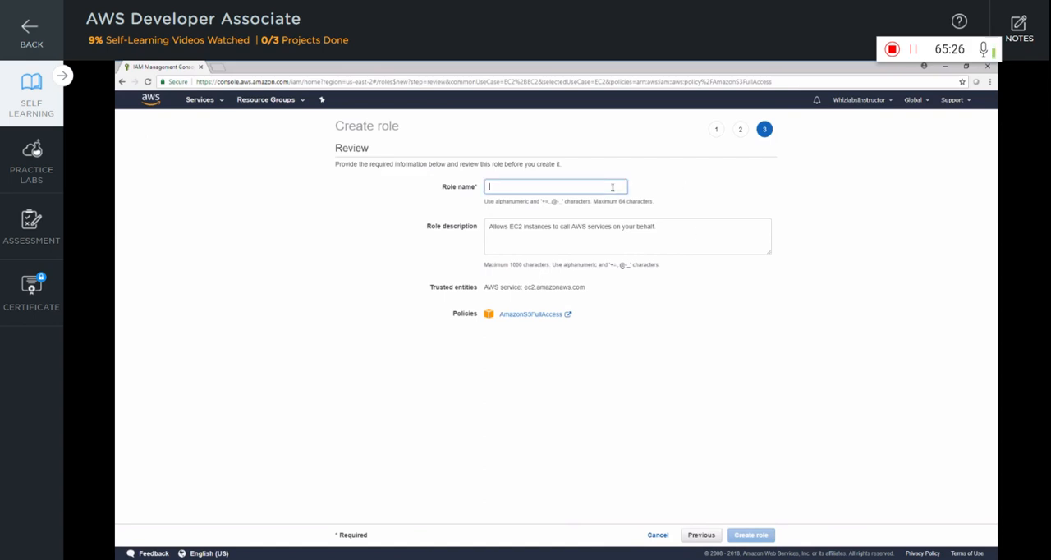
pyautogui.write('WhizS3FullAccessForEc2')
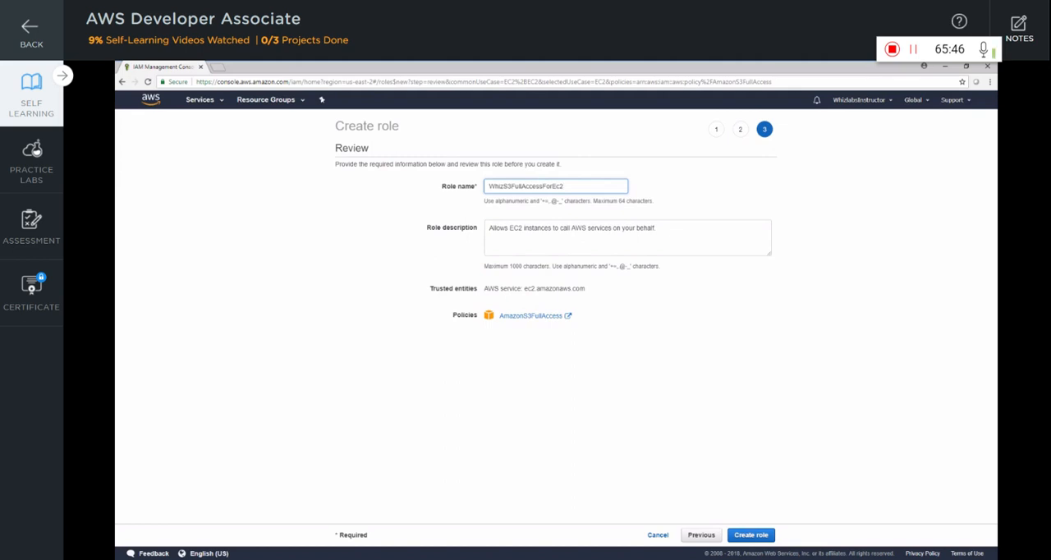
pyautogui.click(766, 536)
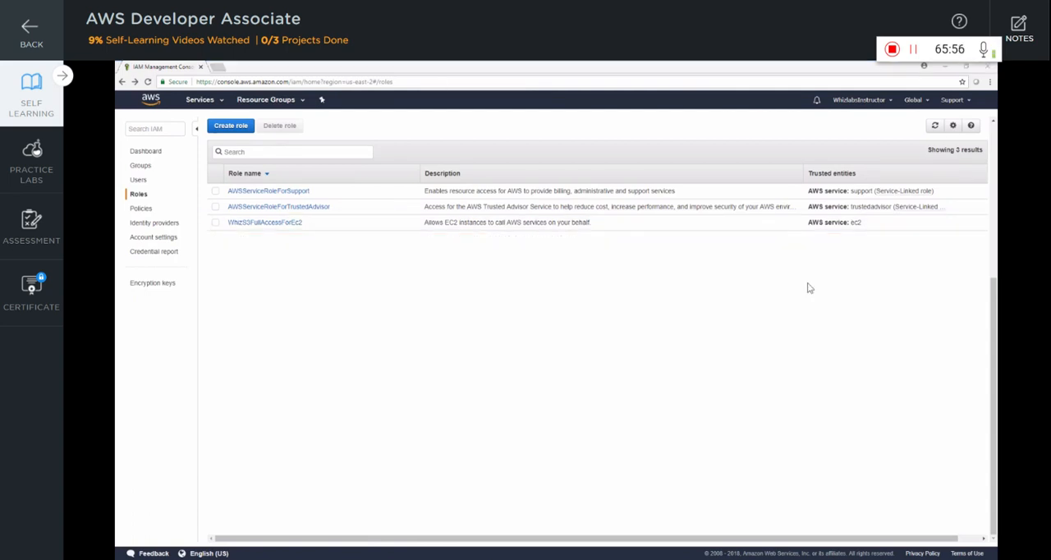
# Start launching an EC2 instance from the Amazon Linux 2 AMI with the t2.micro type, and proceed to the instance details
pyautogui.click(219, 102)
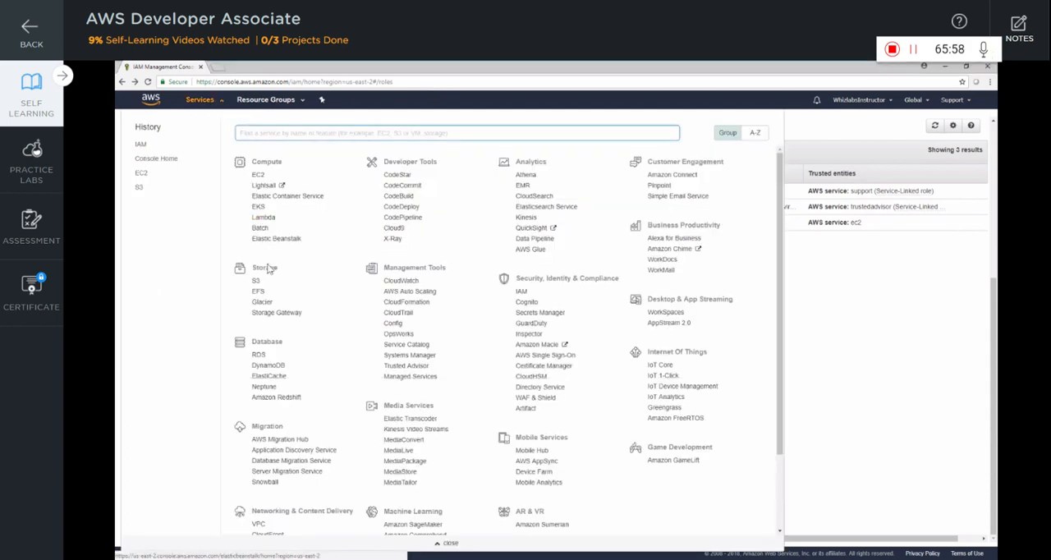
pyautogui.click(258, 176)
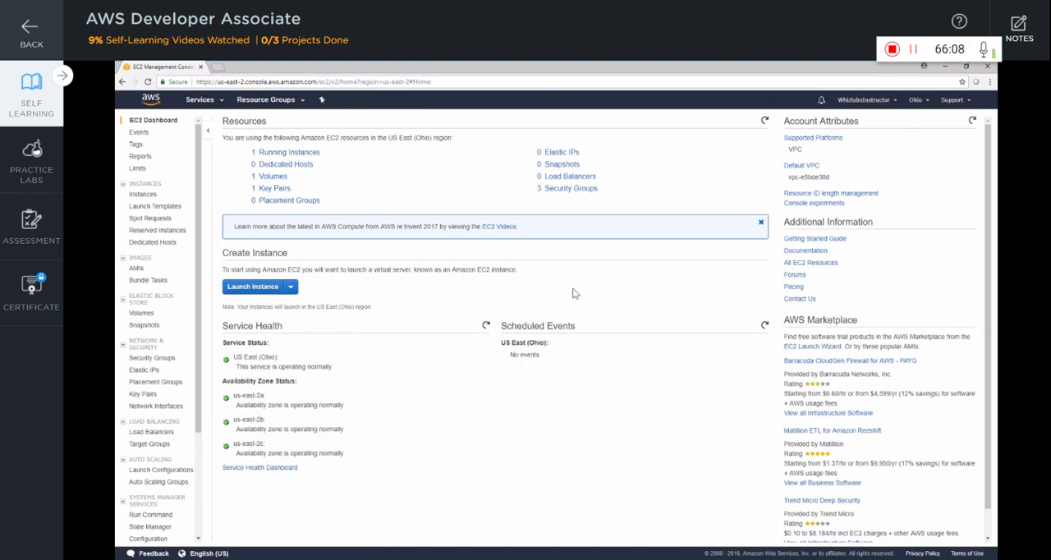
pyautogui.click(271, 292)
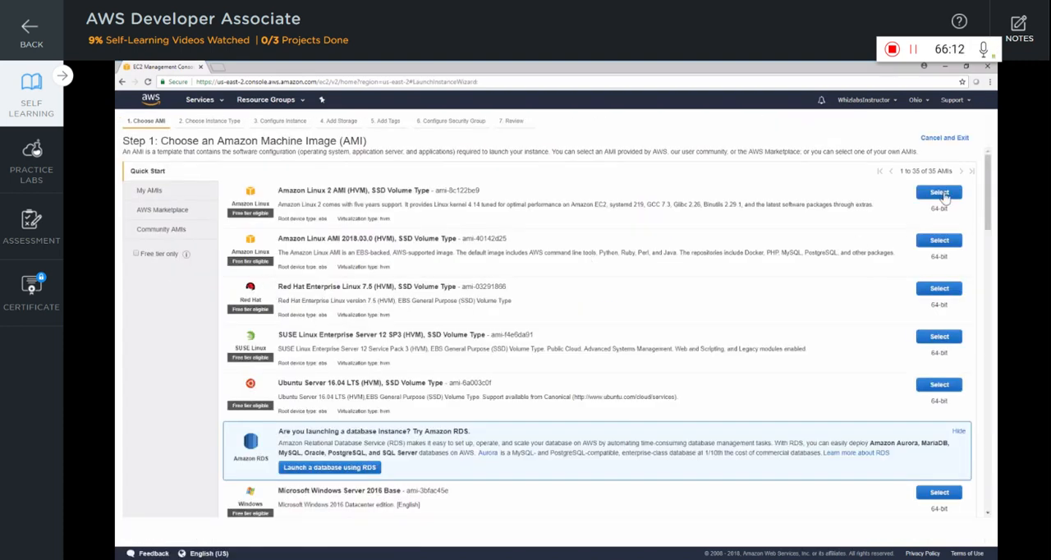
pyautogui.click(939, 192)
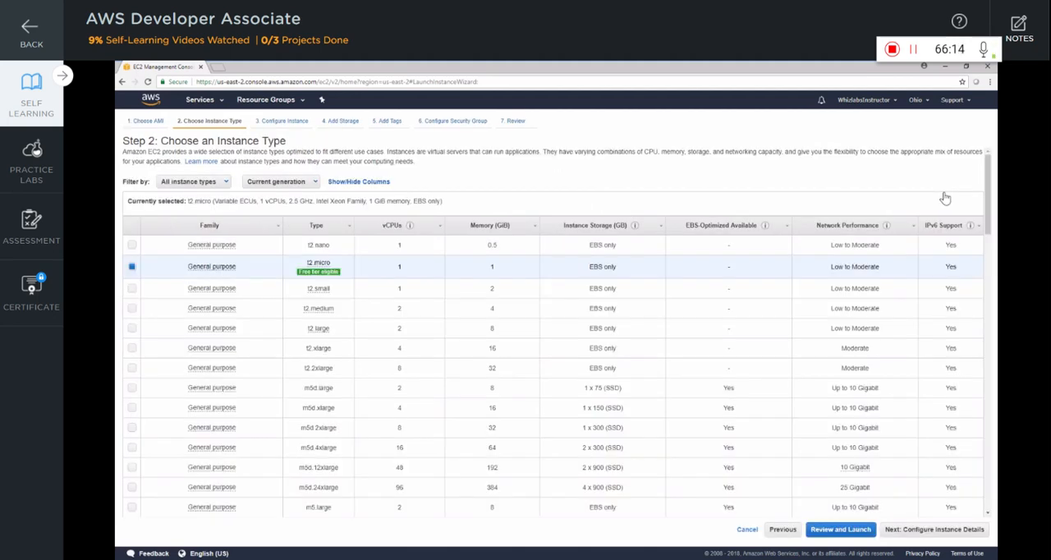
pyautogui.click(918, 534)
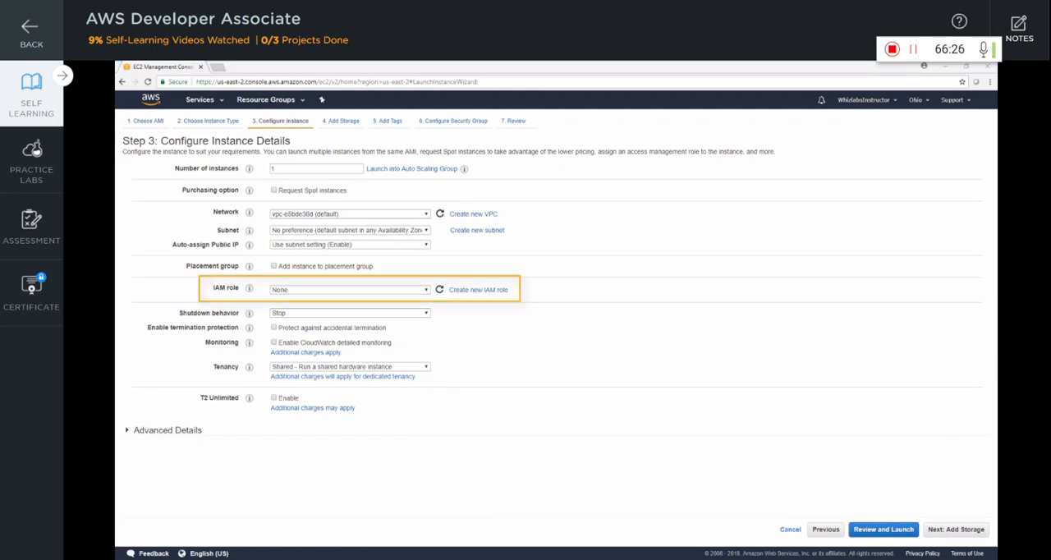
# Assign the WhizS3FullAccessForEc2 IAM role to the instance and proceed to the launch review
pyautogui.click(427, 290)
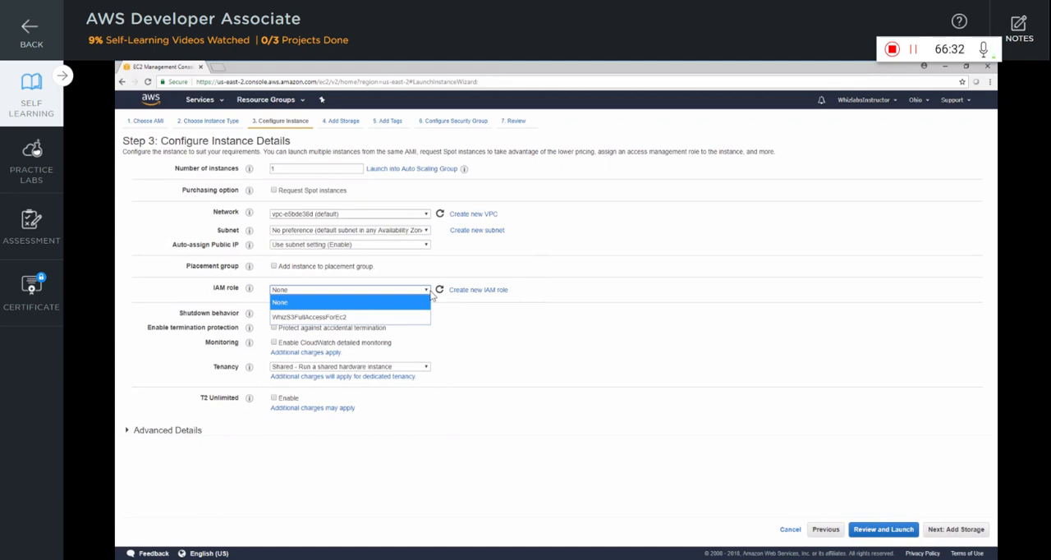
pyautogui.click(399, 318)
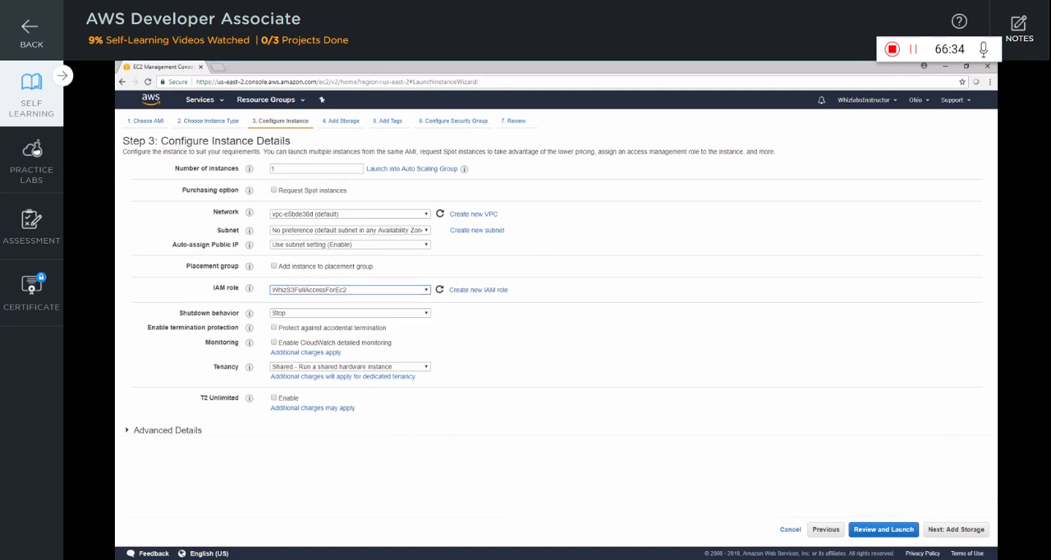
pyautogui.click(897, 532)
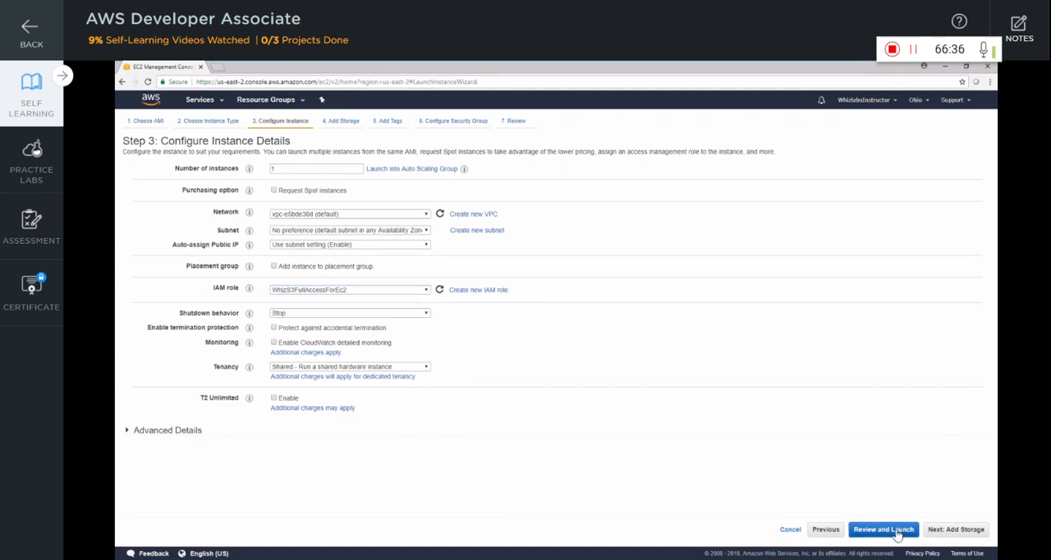
# Launch the instance with the existing TestKeyPair key pair, acknowledging access to its private key file
pyautogui.click(974, 531)
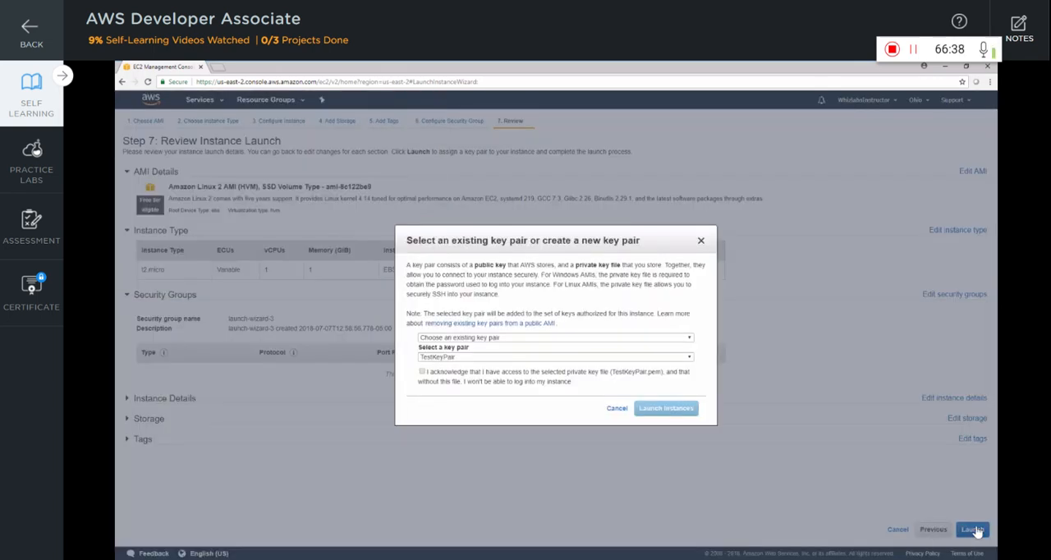
pyautogui.click(455, 380)
pyautogui.click(666, 408)
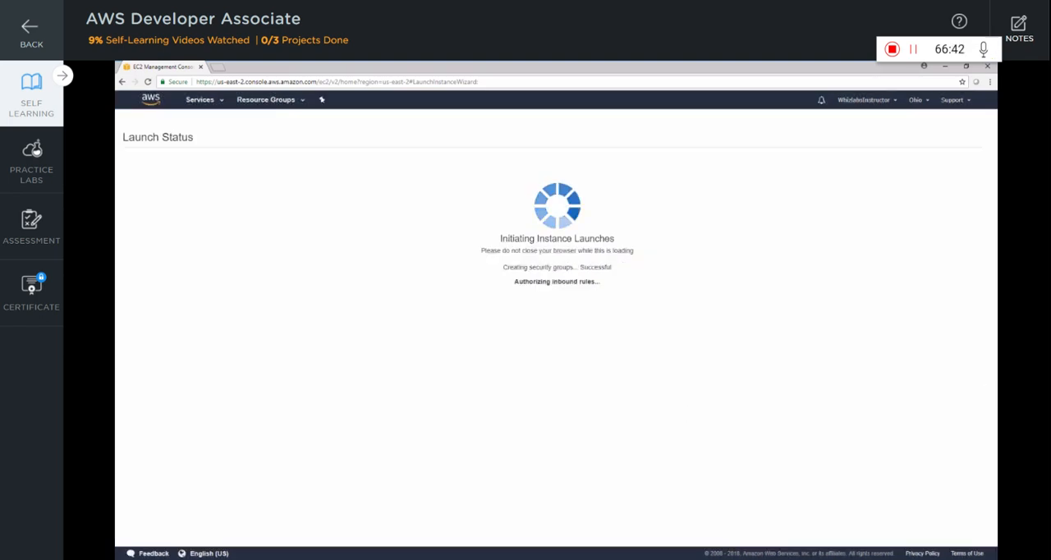